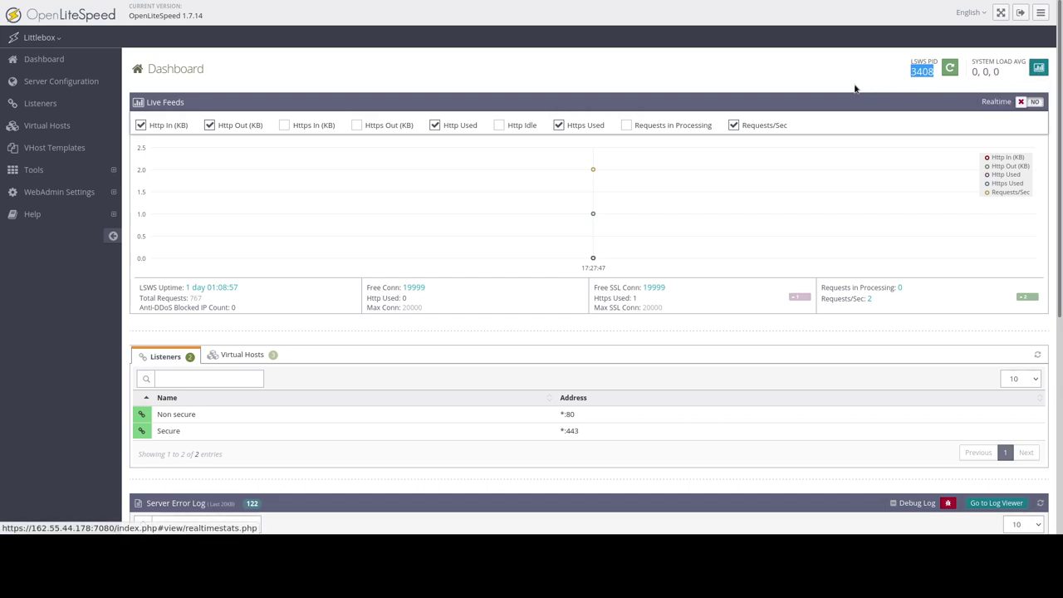
Step: Review the dashboard's Live Feeds statistics, including server uptime, free connections, free SSL connections and request activity
double_click(149, 99)
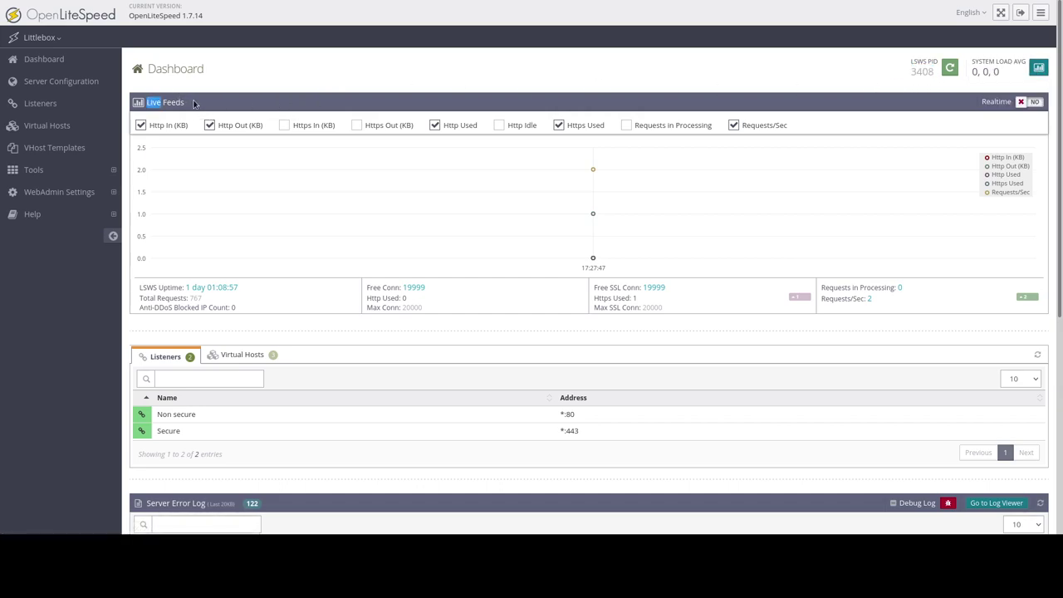
shift+click(184, 104)
drag(245, 291, 180, 286)
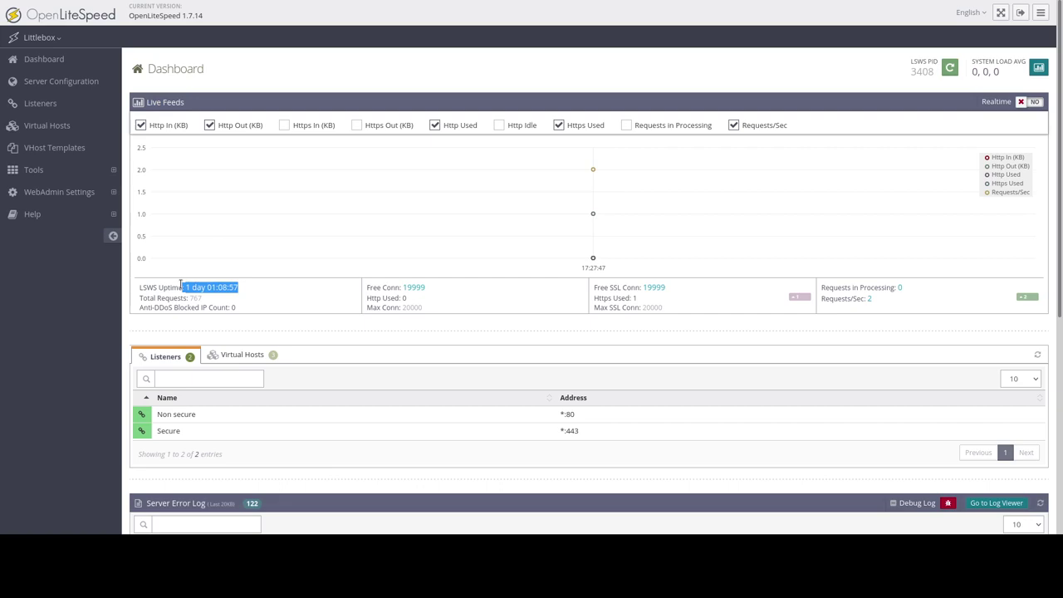
double_click(414, 287)
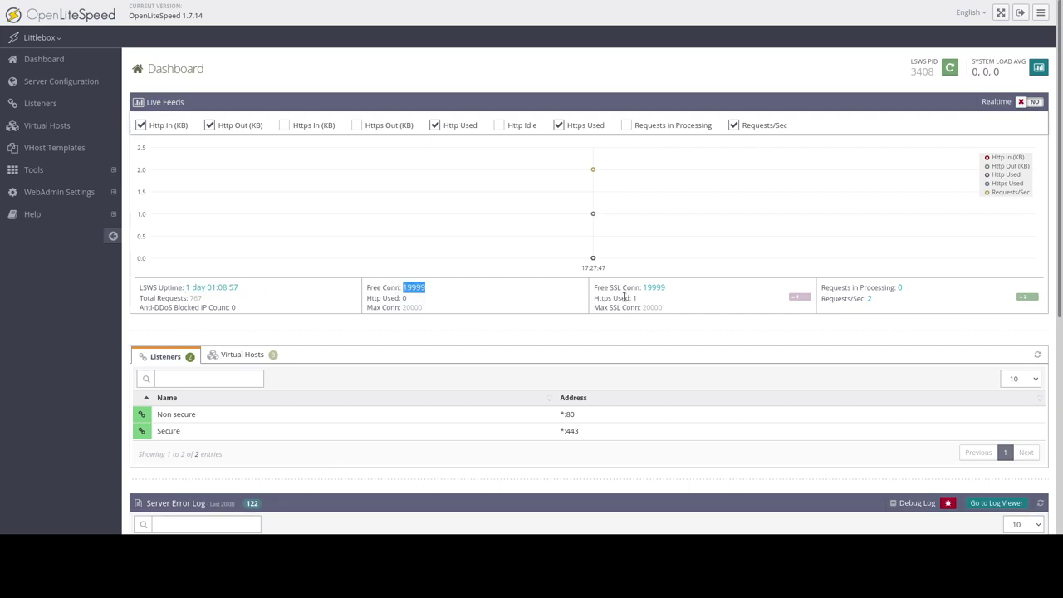
double_click(657, 287)
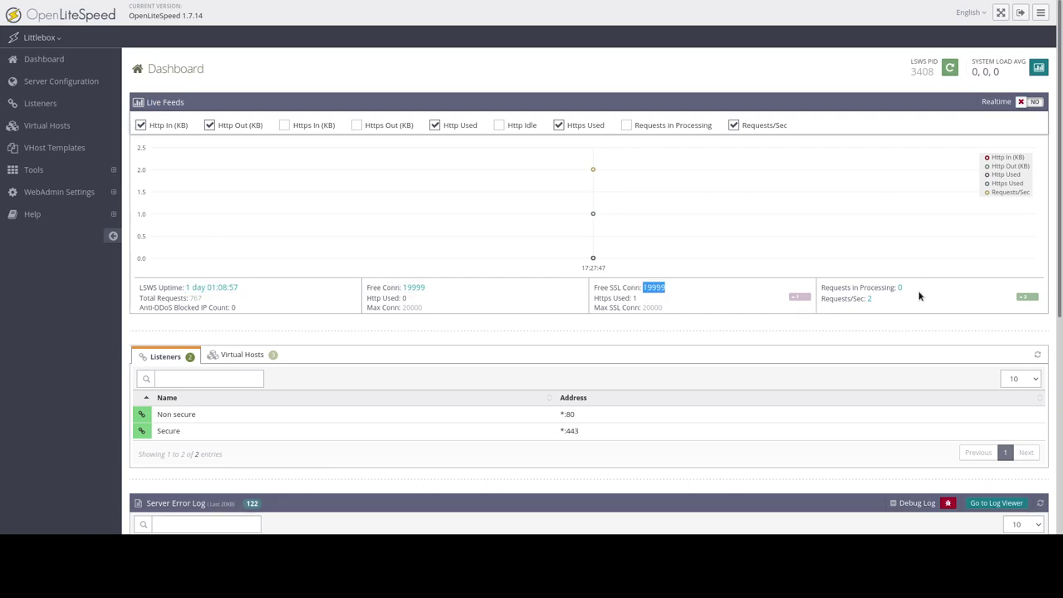
drag(882, 304, 819, 291)
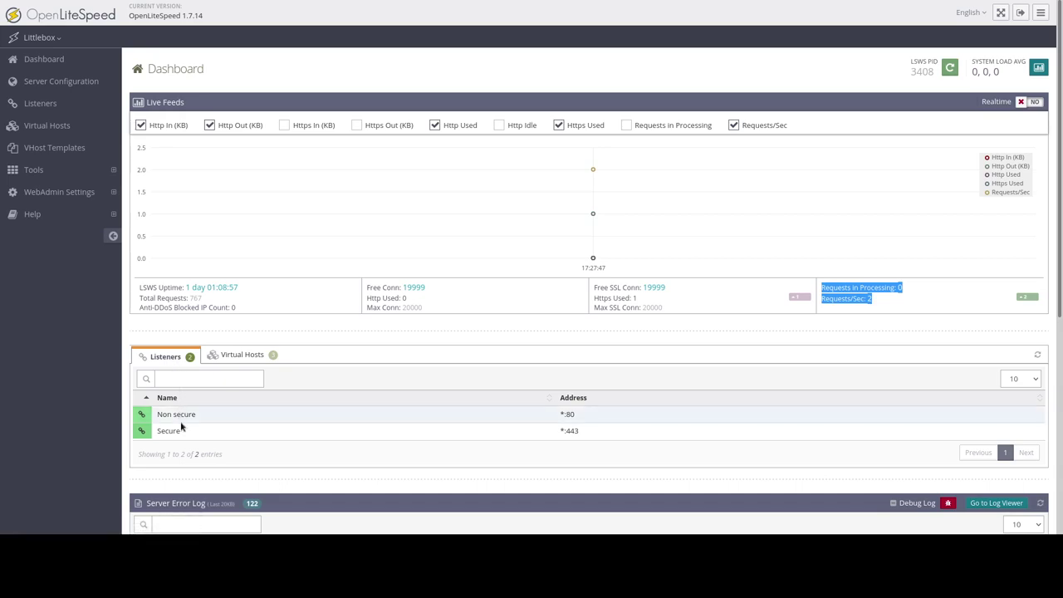
Step: List the virtual hosts on the dashboard and check the domains of the Example and LibreByte hosts
click(223, 366)
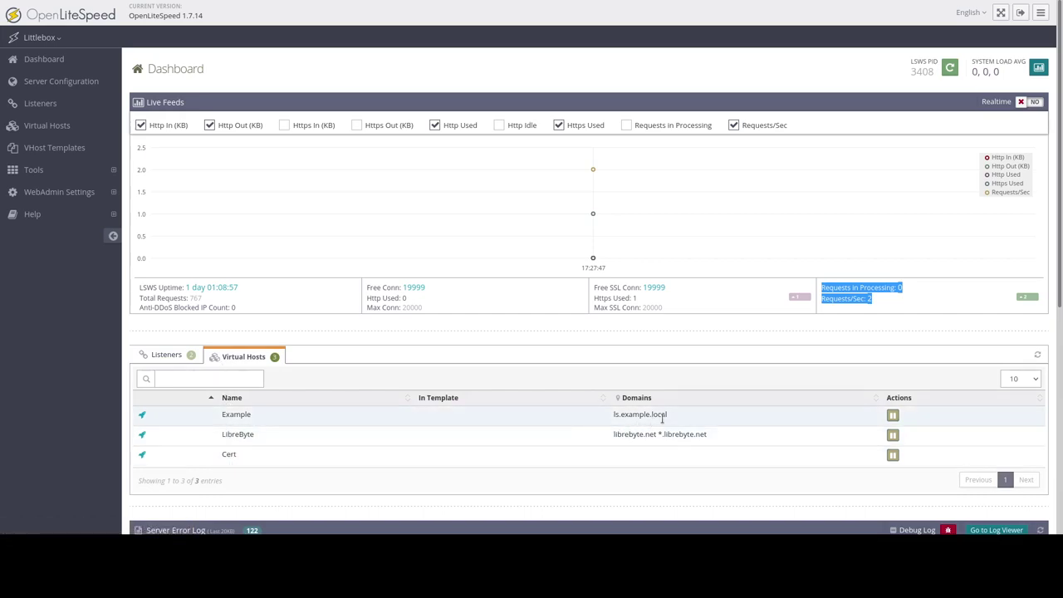
drag(674, 423, 605, 421)
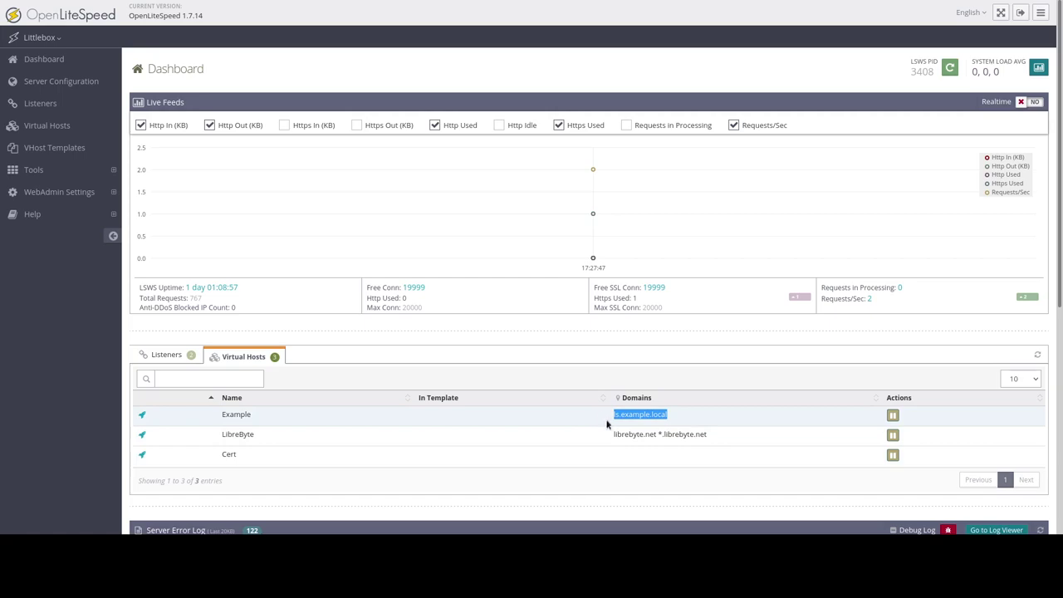
drag(722, 434, 611, 435)
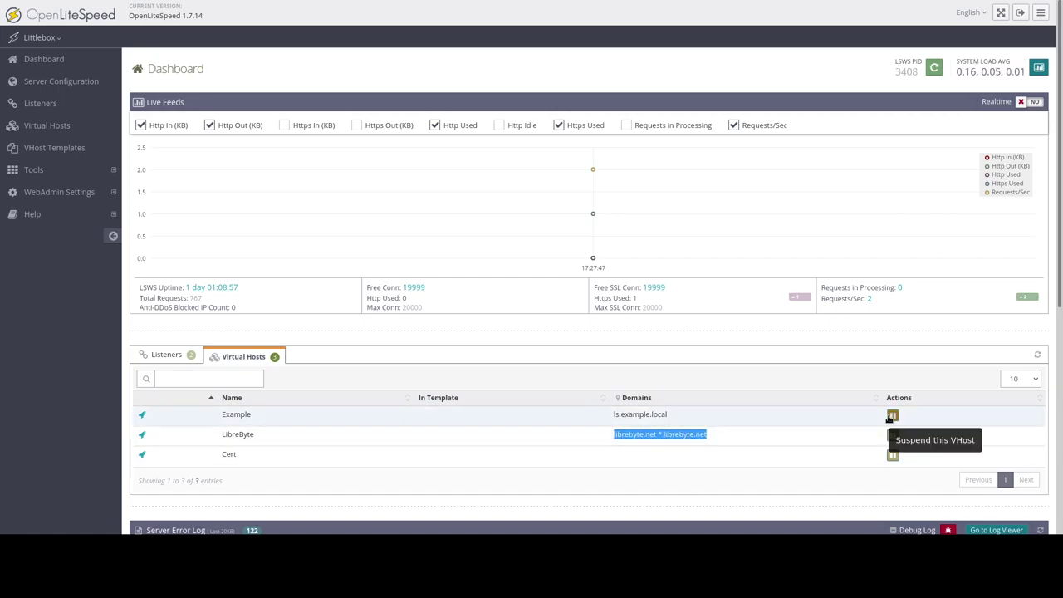
Step: Examine the dashboard's Server Error Log section and its entry search
scroll(849, 425, down, 5)
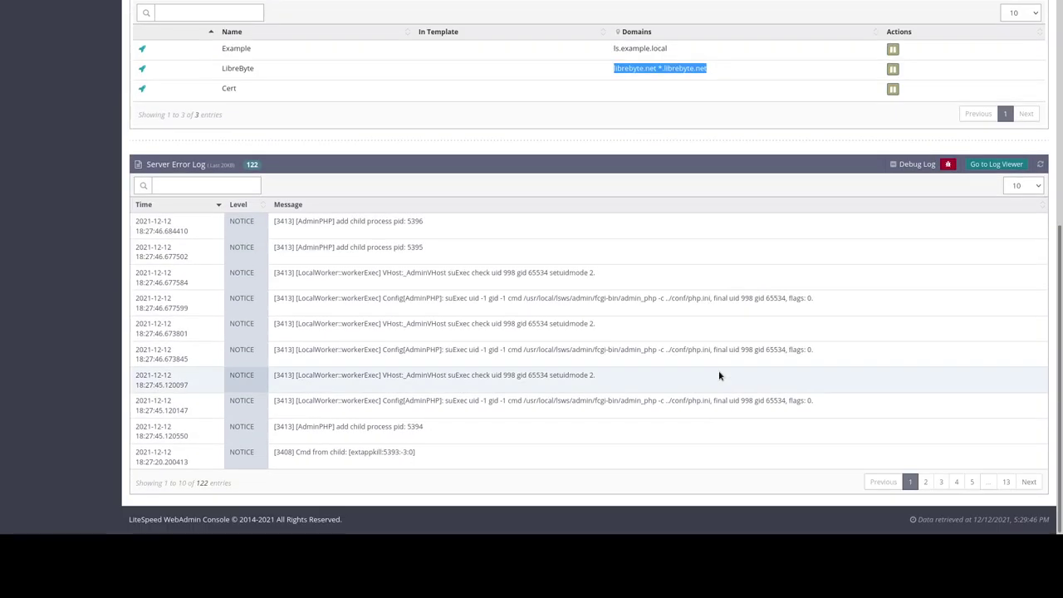
double_click(155, 164)
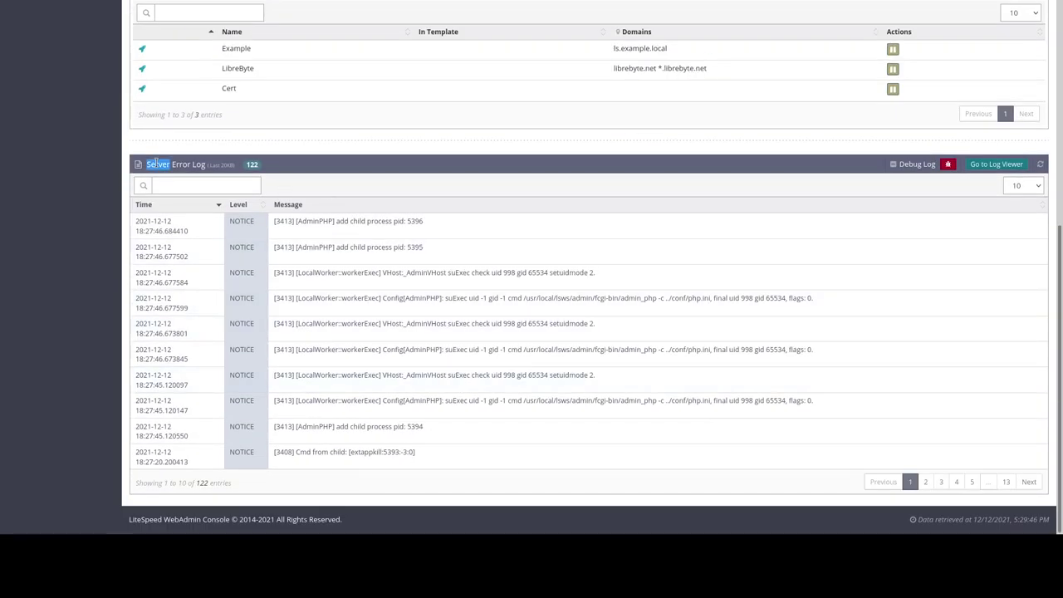
shift+click(206, 164)
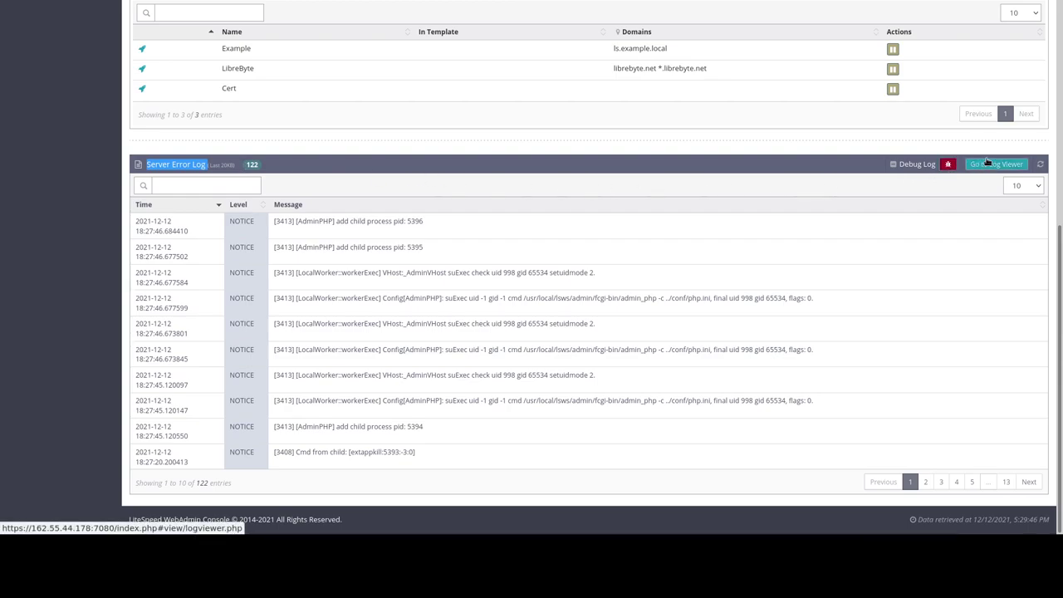
click(230, 185)
Step: Review the general server configuration, including the Running As account, Server Signature, Index Files and the remaining sections
scroll(524, 254, up, 1)
scroll(534, 266, up, 4)
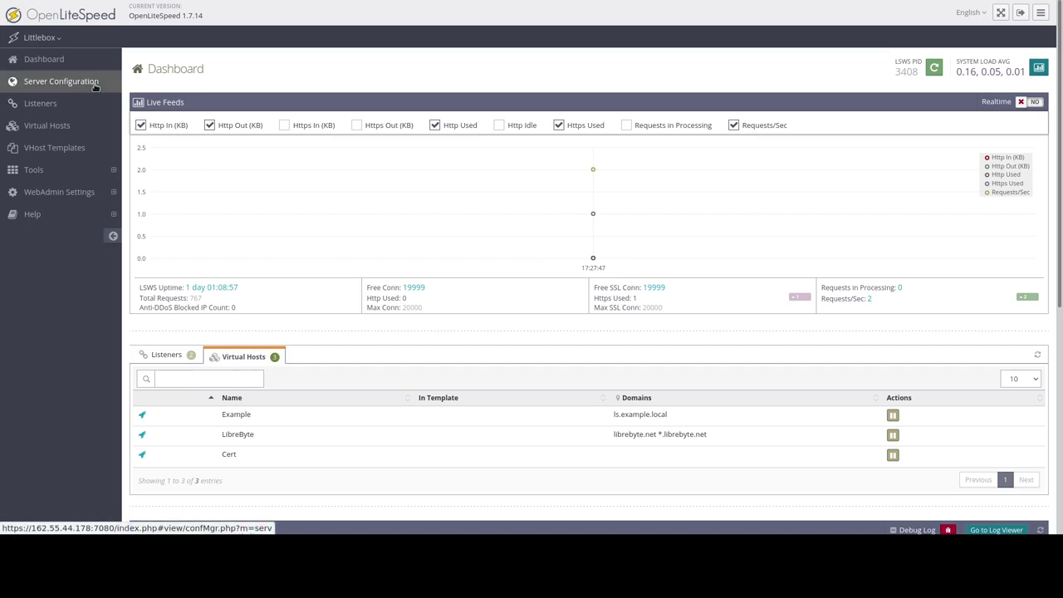
click(94, 85)
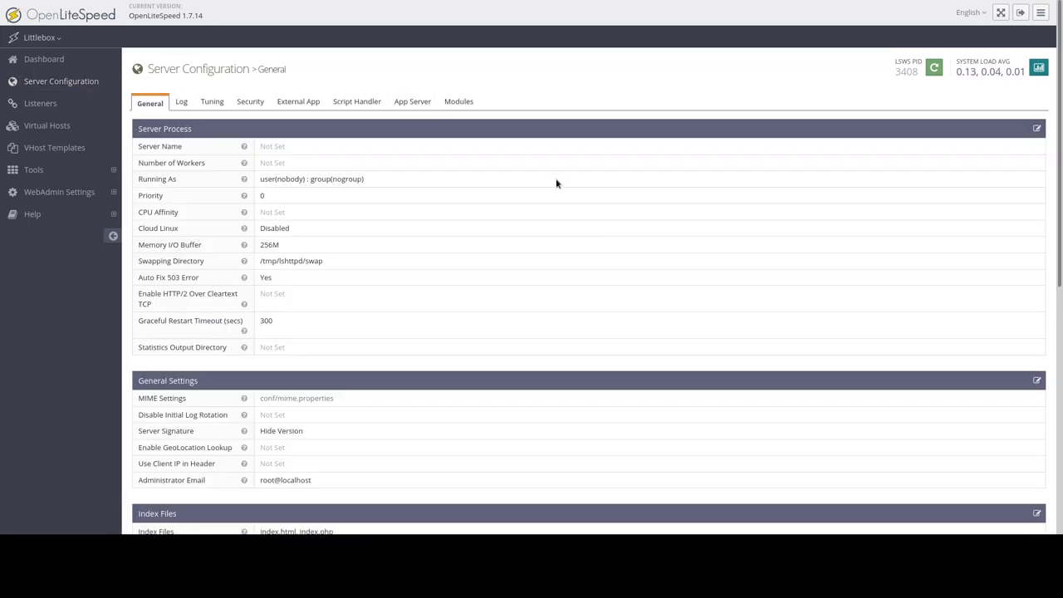
drag(372, 179, 259, 179)
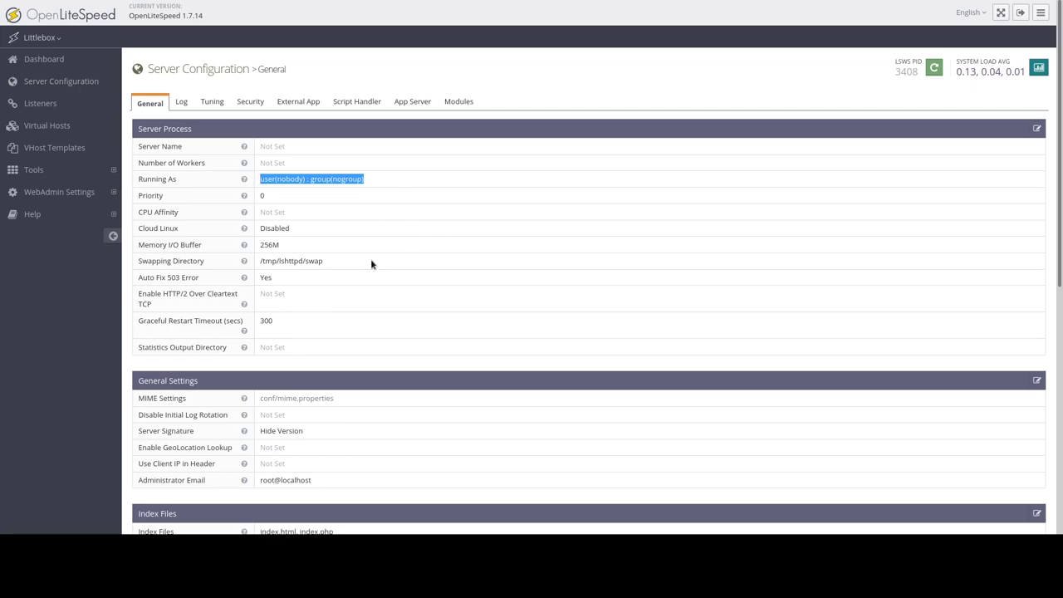
scroll(371, 263, down, 3)
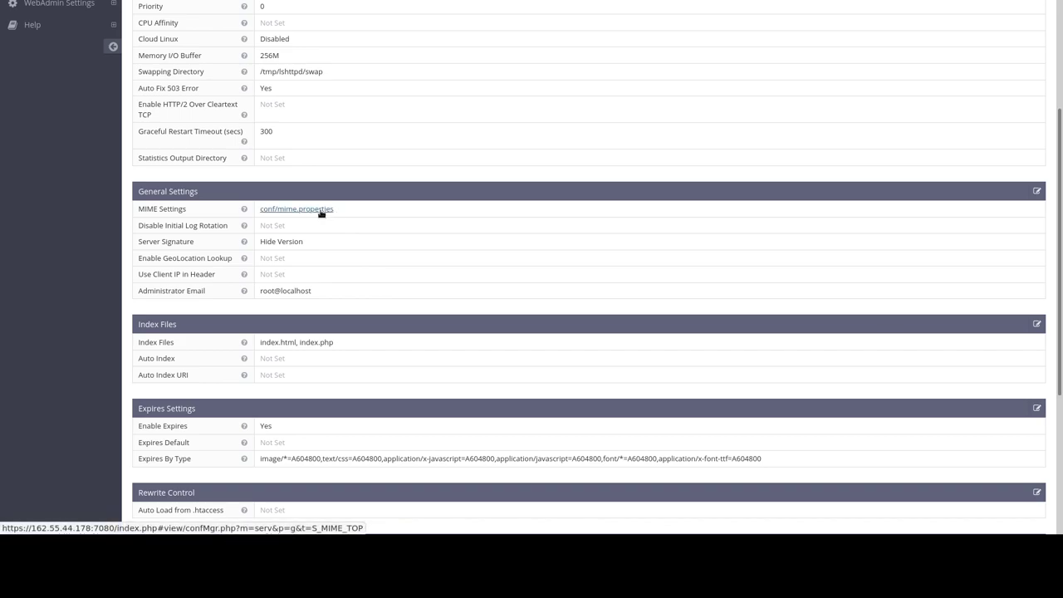
drag(304, 243, 260, 245)
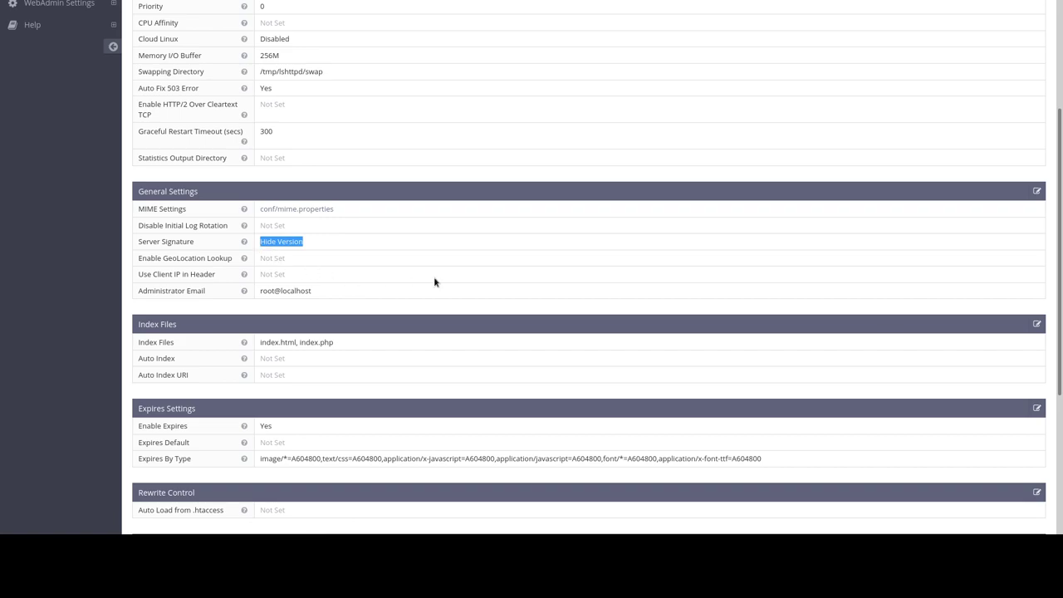
scroll(441, 280, down, 1)
drag(334, 279, 249, 283)
scroll(478, 342, down, 2)
scroll(479, 345, down, 1)
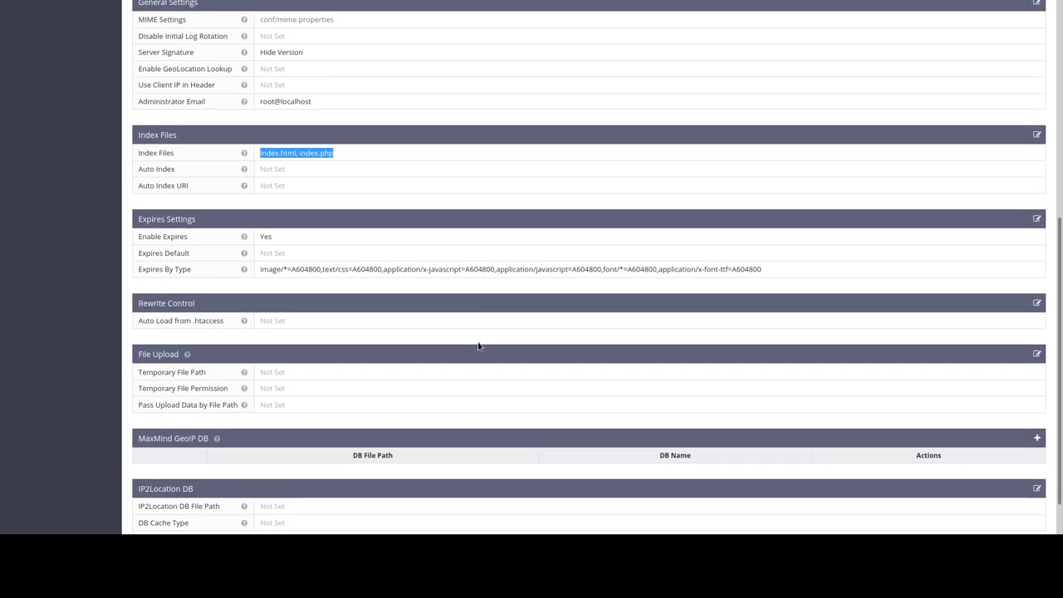
scroll(478, 346, down, 1)
Step: Check the server configuration's log settings, focusing on the Server Log file name
scroll(479, 345, up, 7)
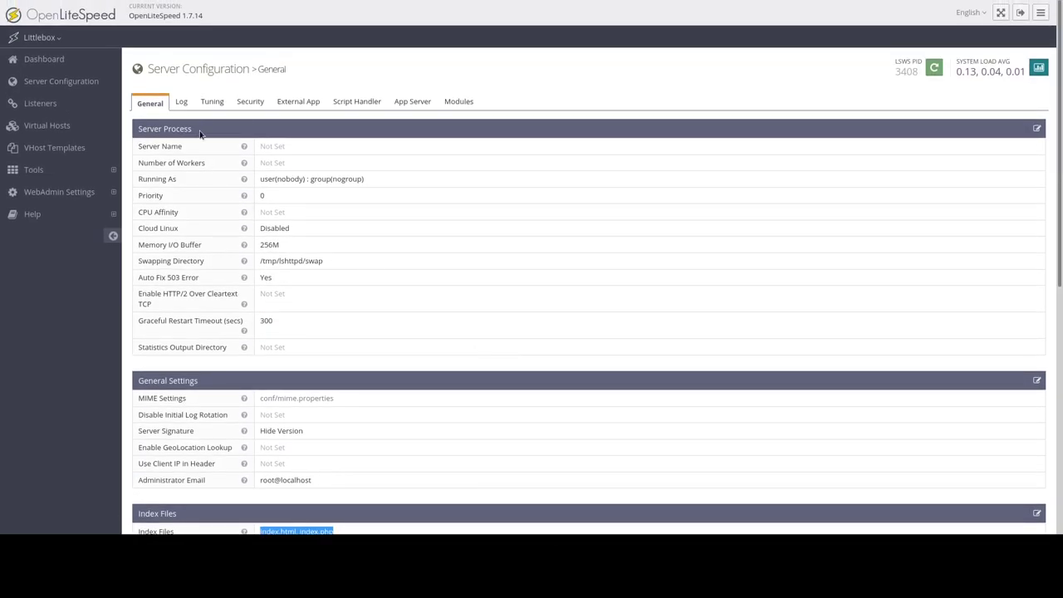
click(182, 104)
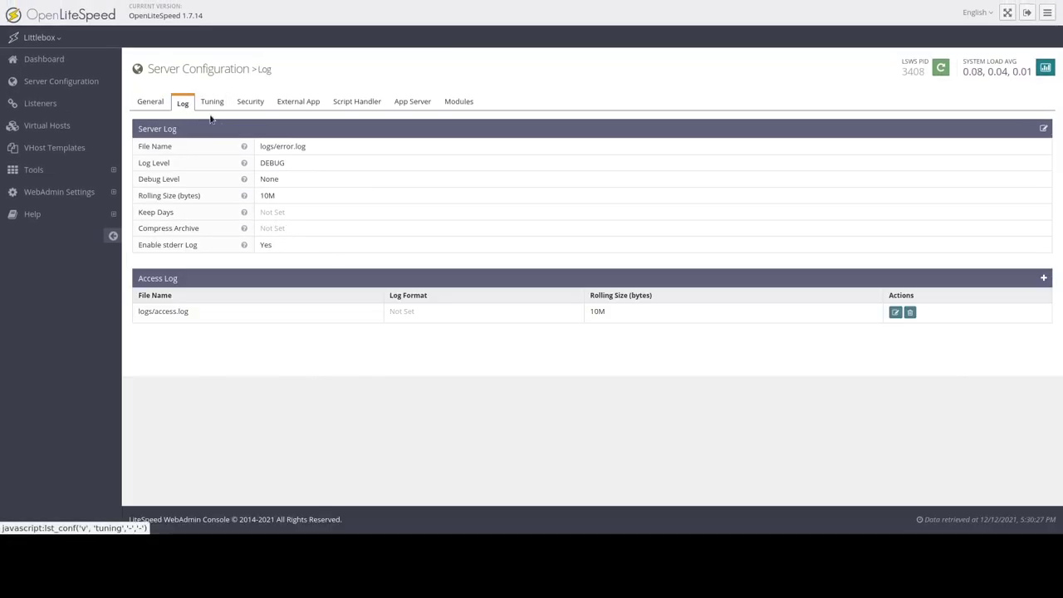
triple_click(259, 147)
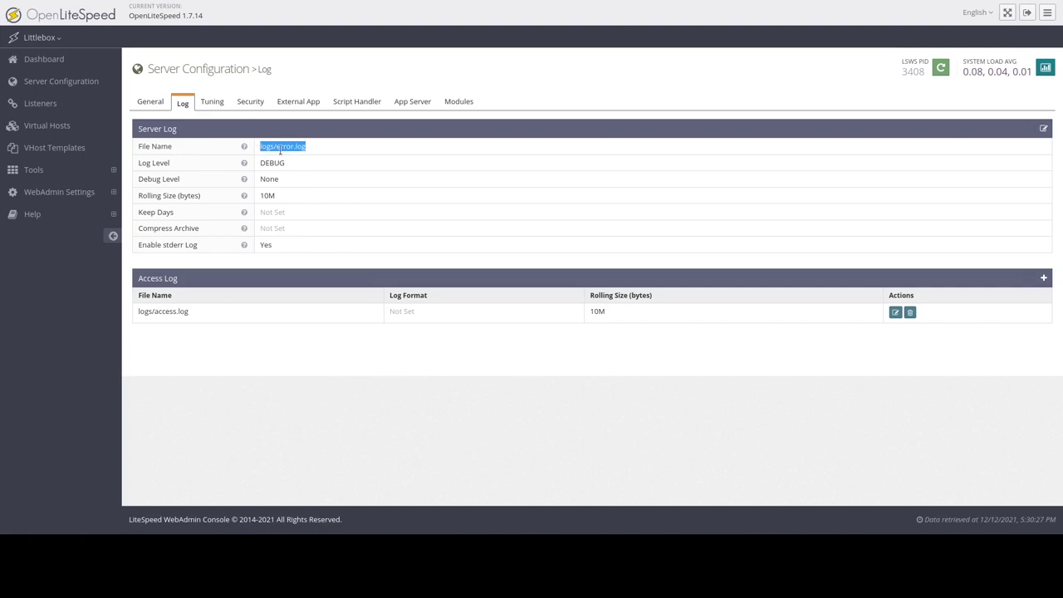
Step: Review the server tuning settings for Connection, Request/Response and Static File Delivery Optimization
click(214, 101)
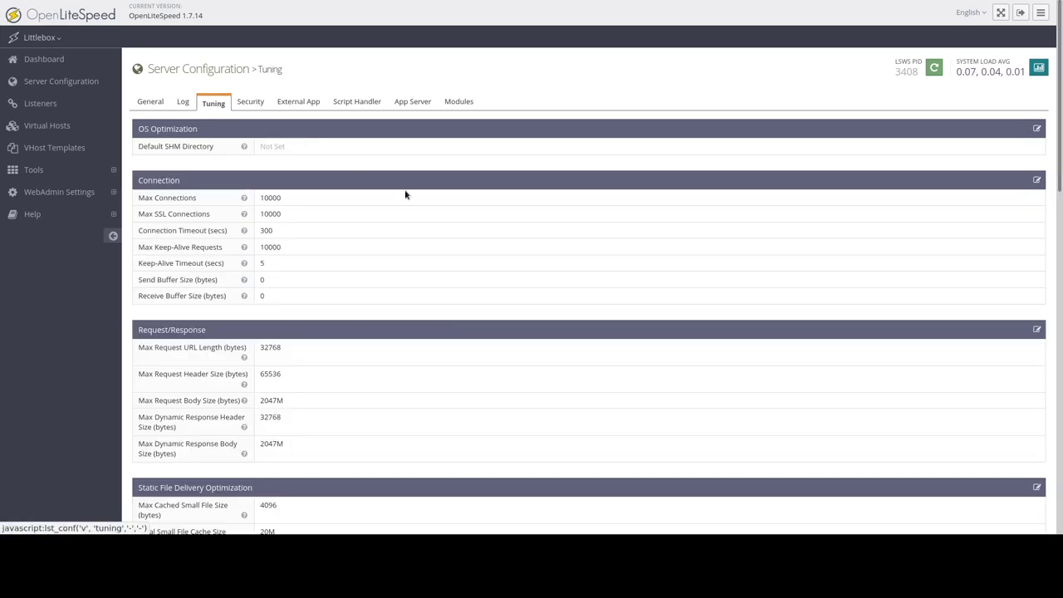
double_click(164, 184)
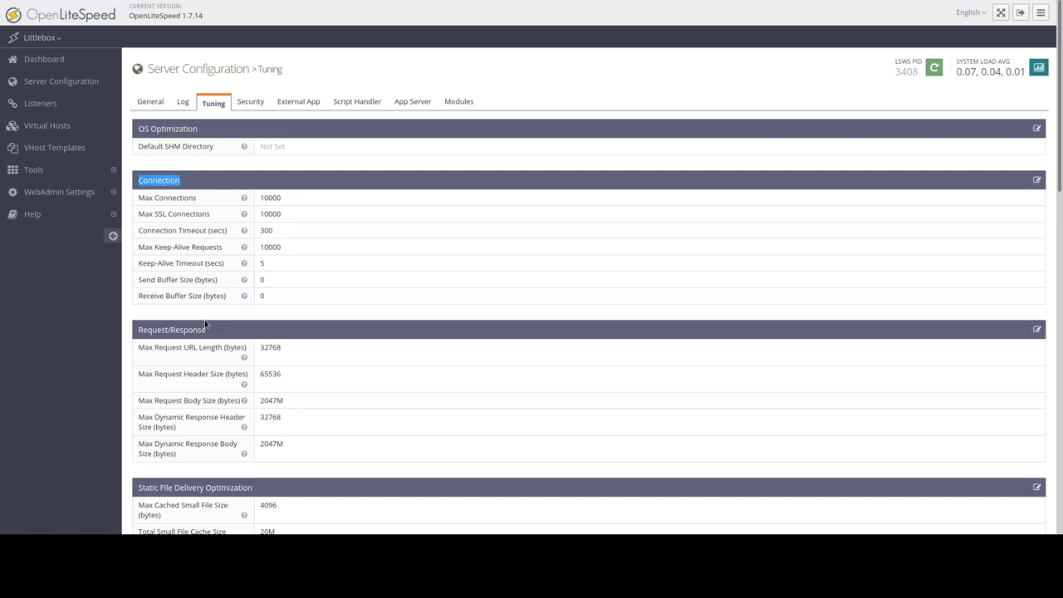
triple_click(149, 336)
scroll(421, 317, down, 4)
drag(140, 172, 251, 173)
click(275, 180)
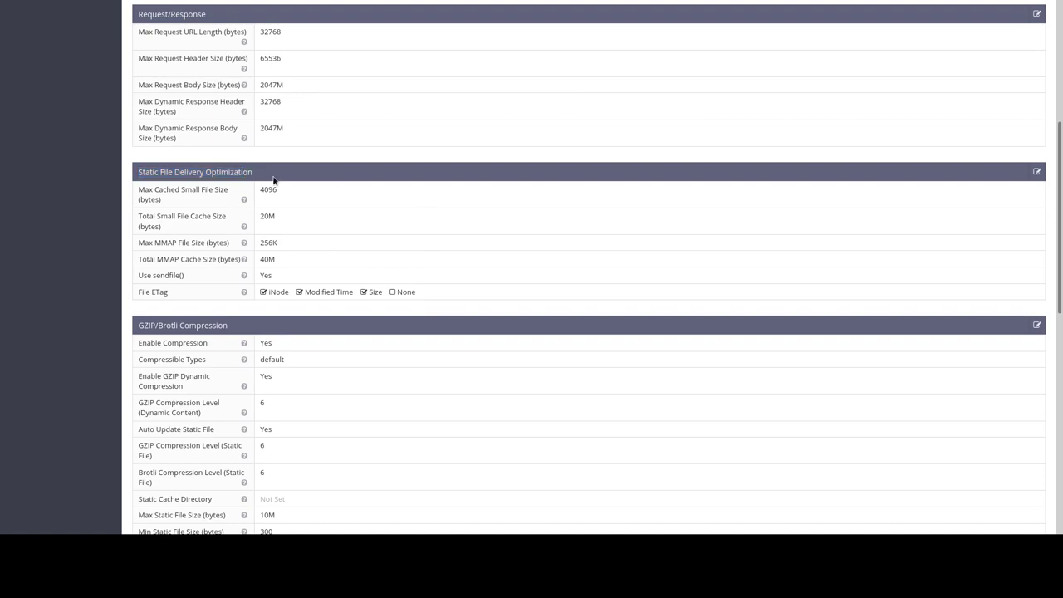
triple_click(256, 174)
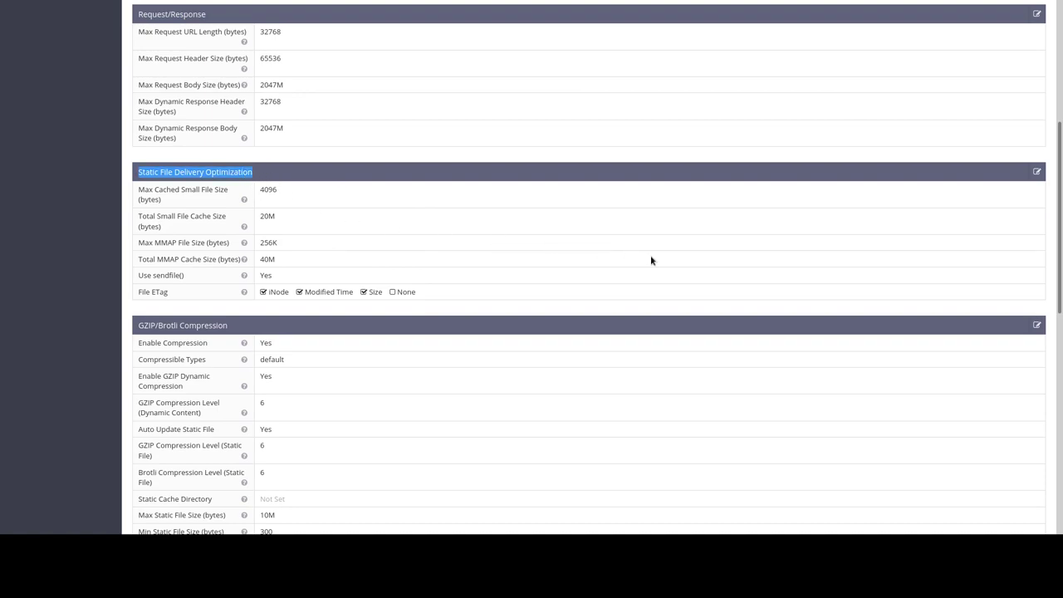
Step: Examine the GZIP/Brotli Compression, SSL Global Settings and HTTP3/QUIC sections of the server tuning settings
scroll(650, 260, down, 3)
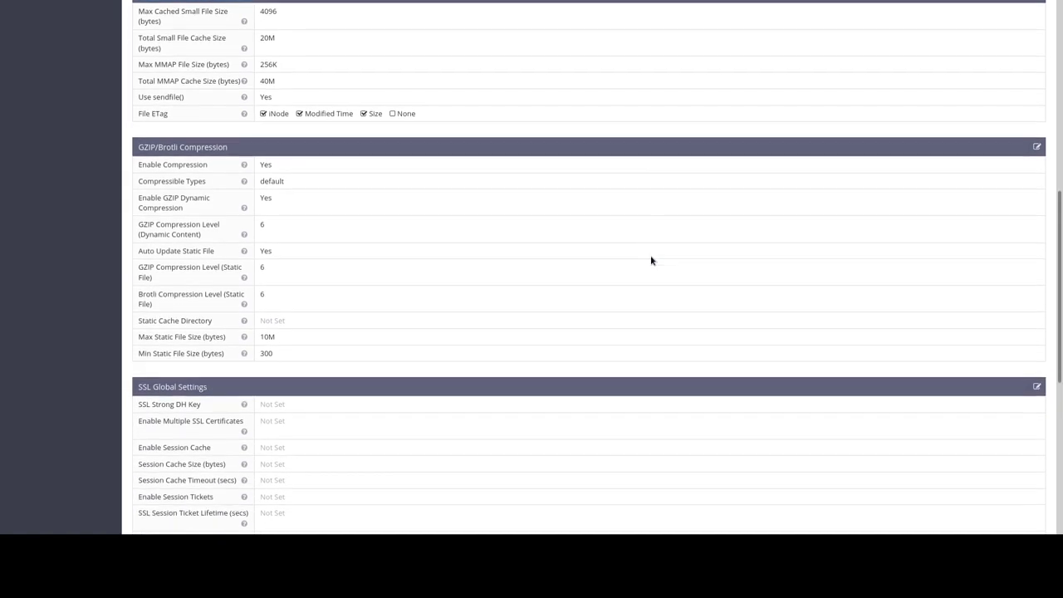
drag(138, 136, 220, 138)
click(232, 143)
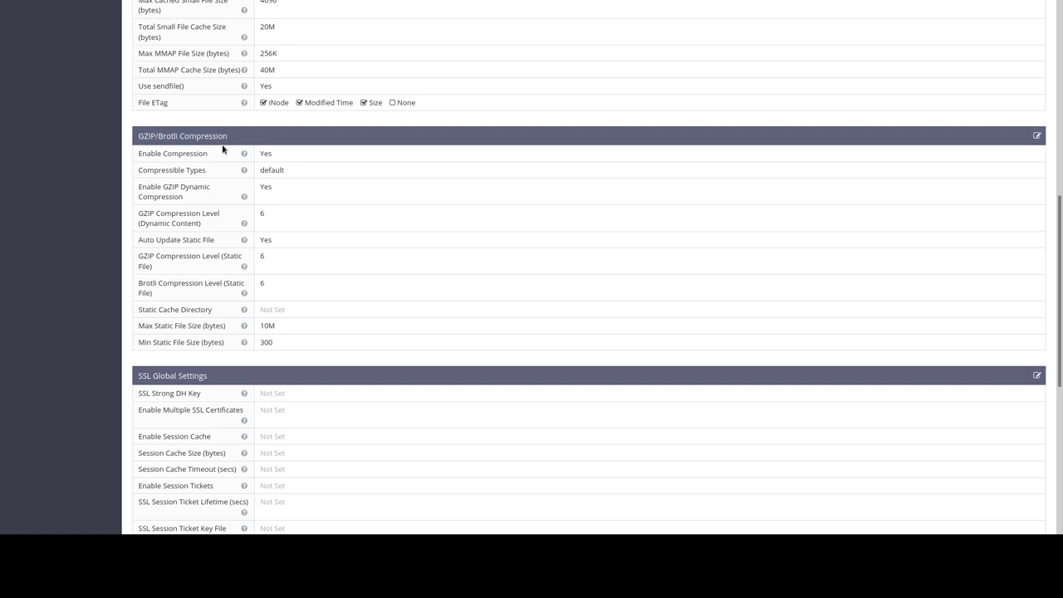
triple_click(231, 141)
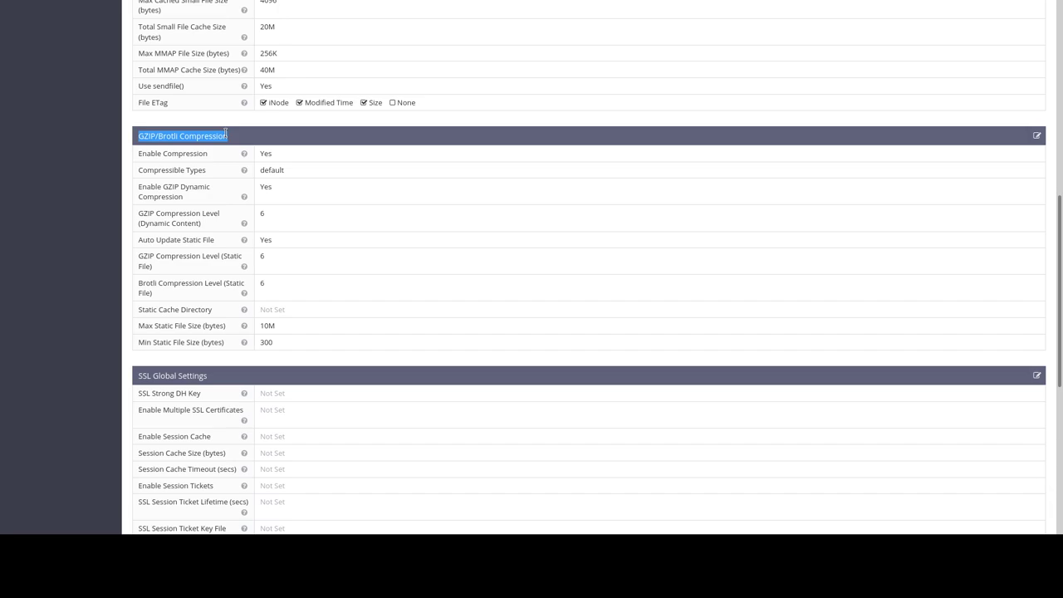
scroll(693, 228, down, 3)
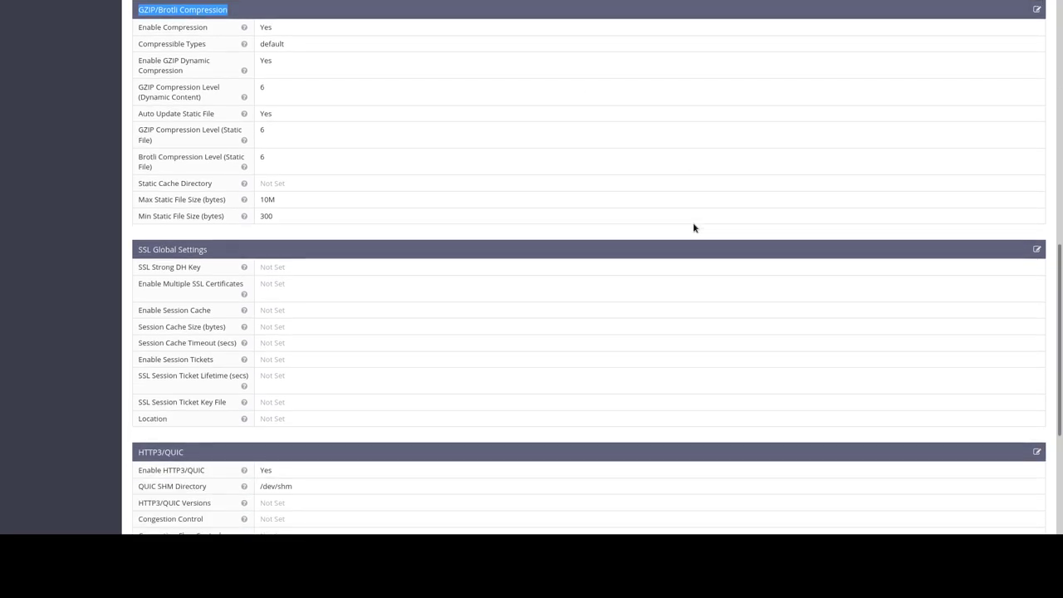
scroll(693, 223, down, 5)
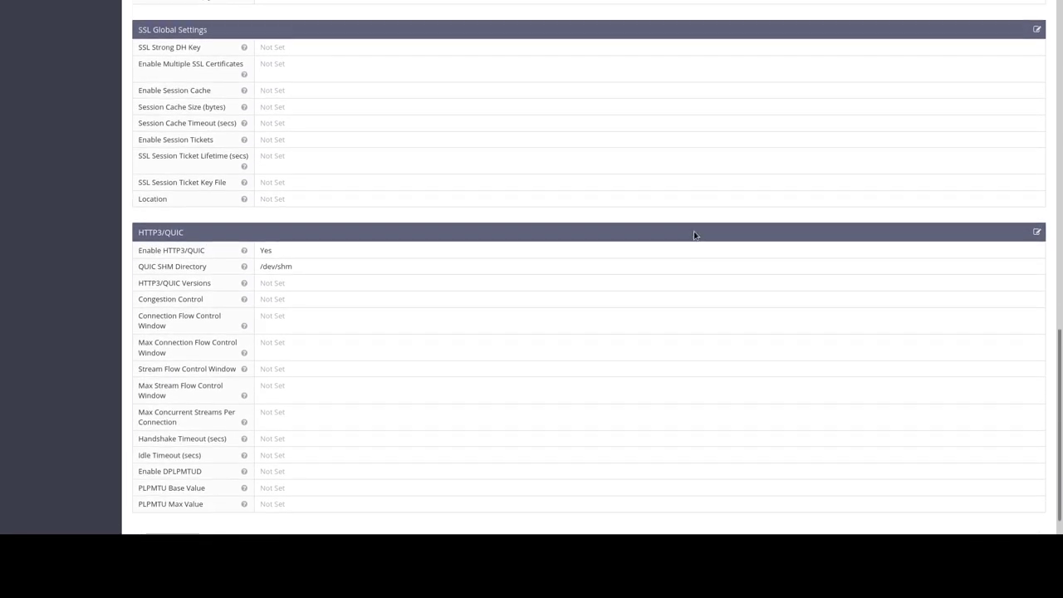
Step: Open the server configuration's security settings and review File Access and Per Client Throttling
scroll(544, 313, up, 15)
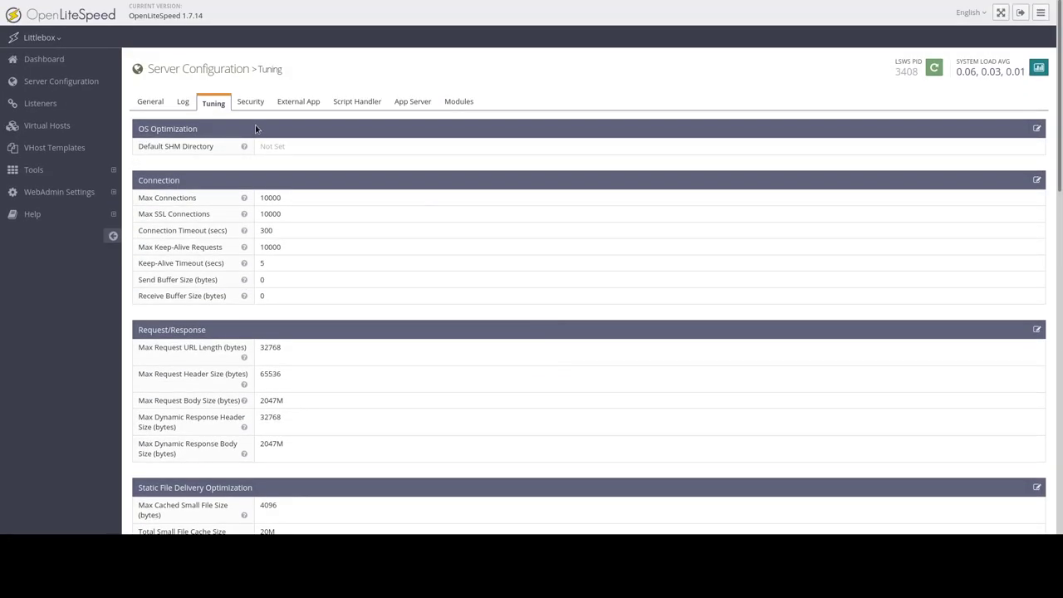
click(252, 103)
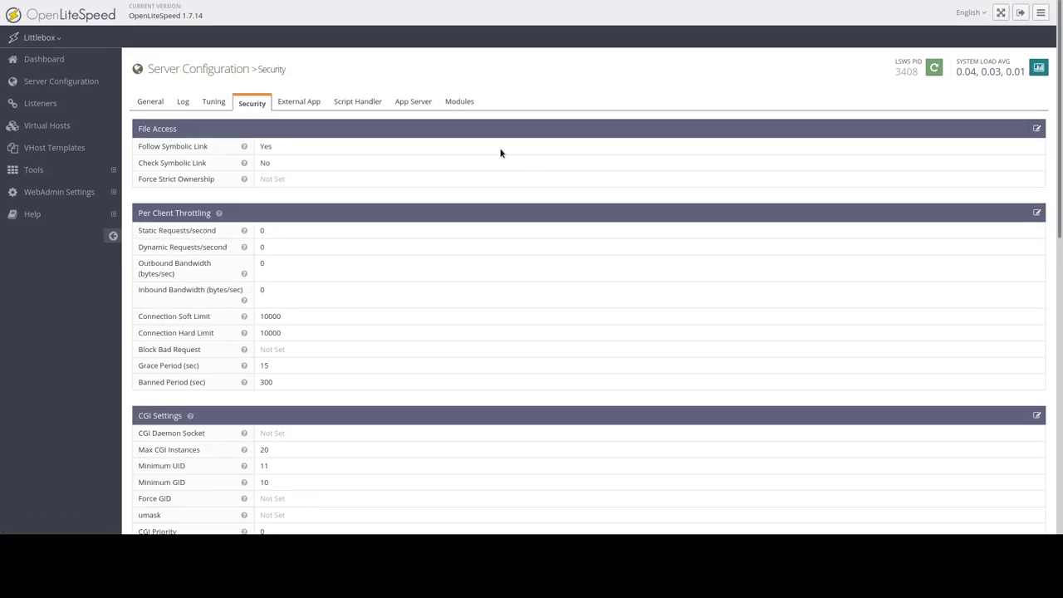
scroll(500, 153, down, 3)
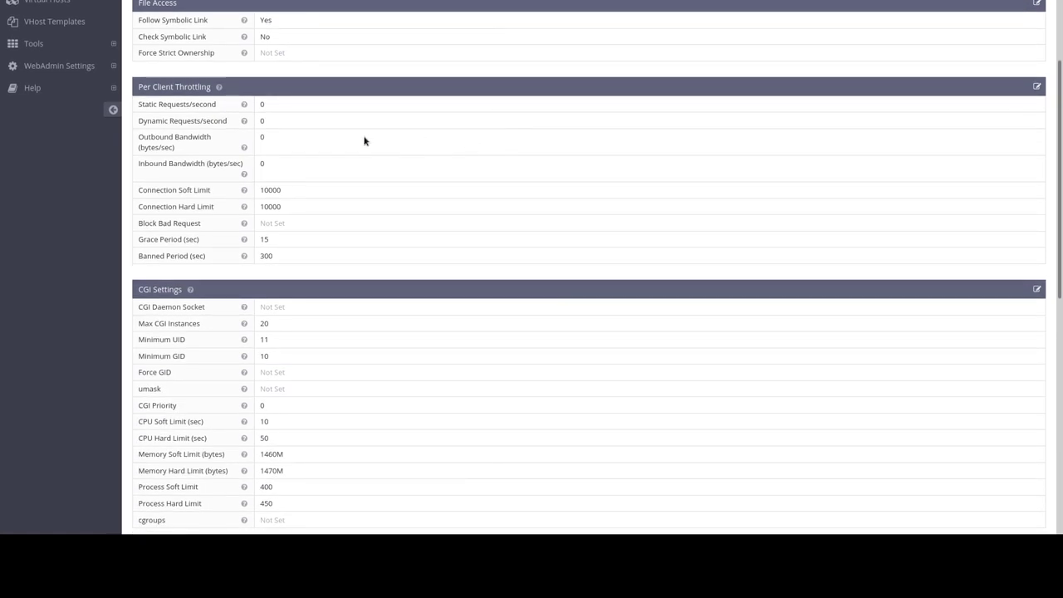
drag(138, 87, 221, 88)
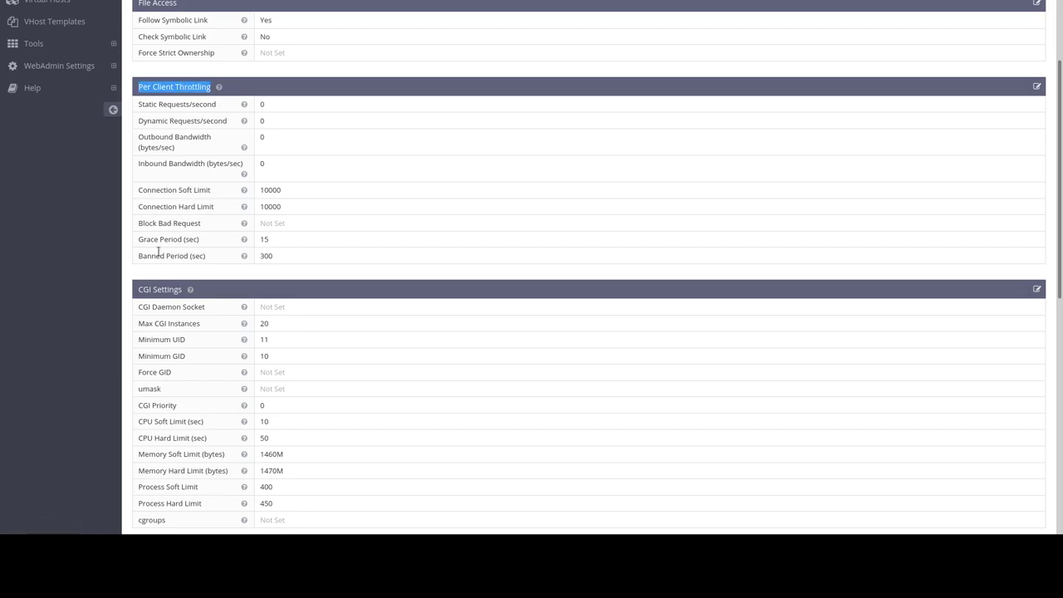
Step: Examine the remaining security sections, from CGI Settings and LS reCAPTCHA to Access Denied Directories and Access Control
scroll(479, 340, down, 3)
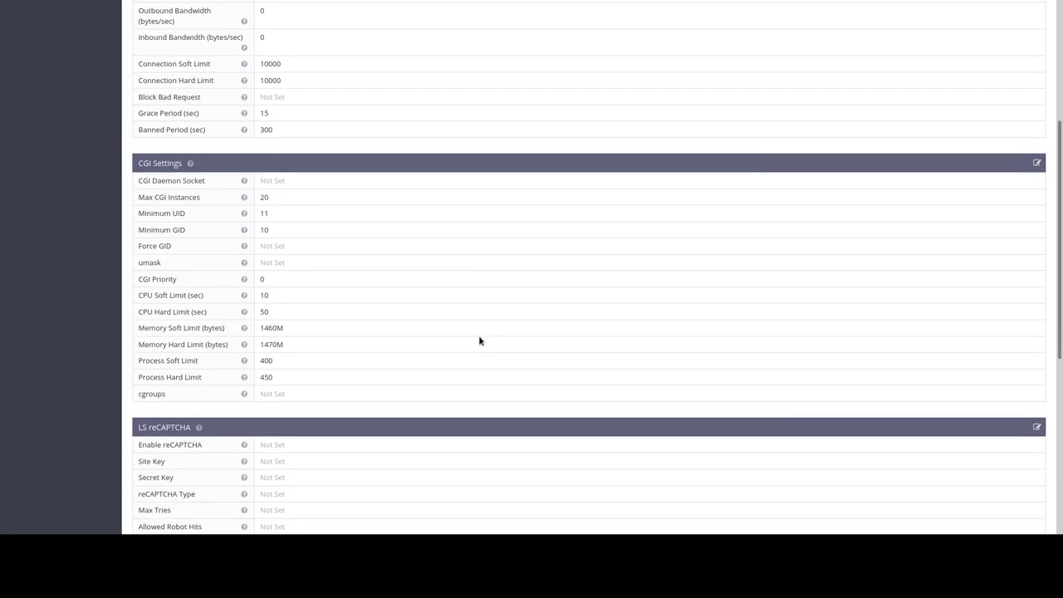
scroll(512, 265, down, 5)
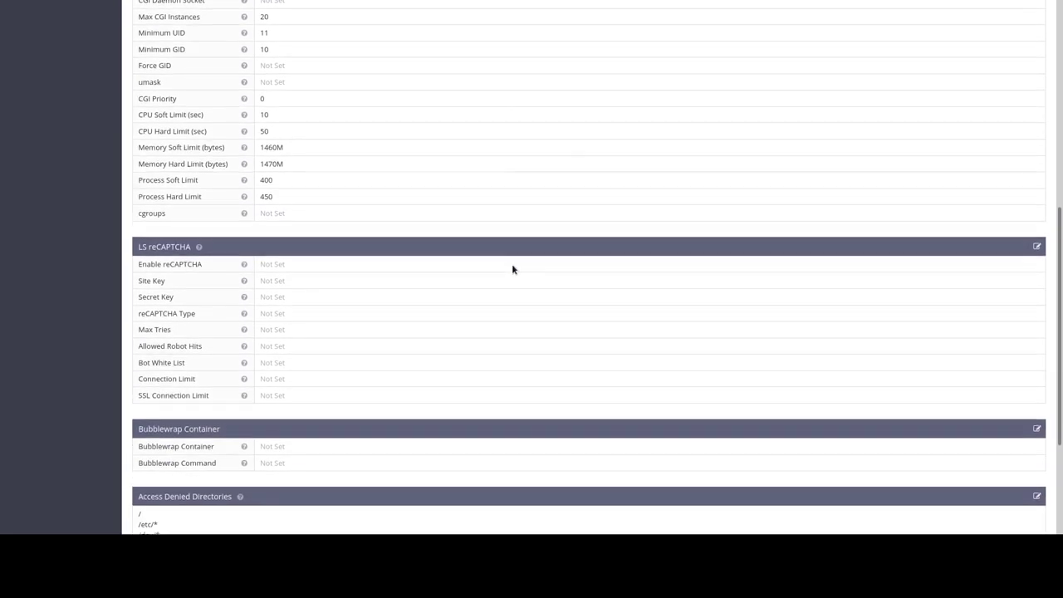
scroll(509, 269, down, 4)
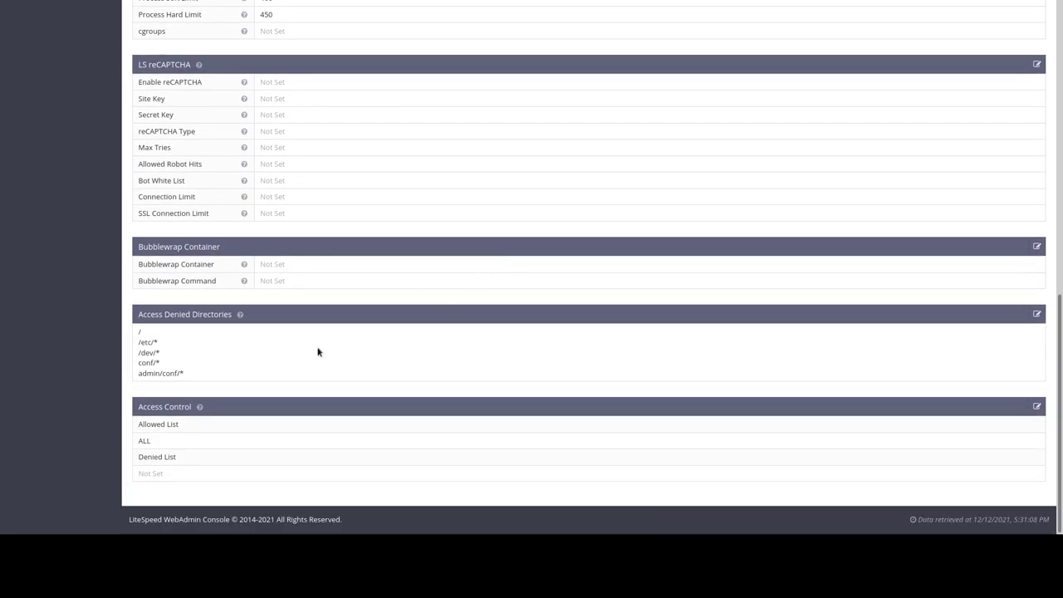
drag(193, 374, 179, 373)
drag(138, 316, 238, 316)
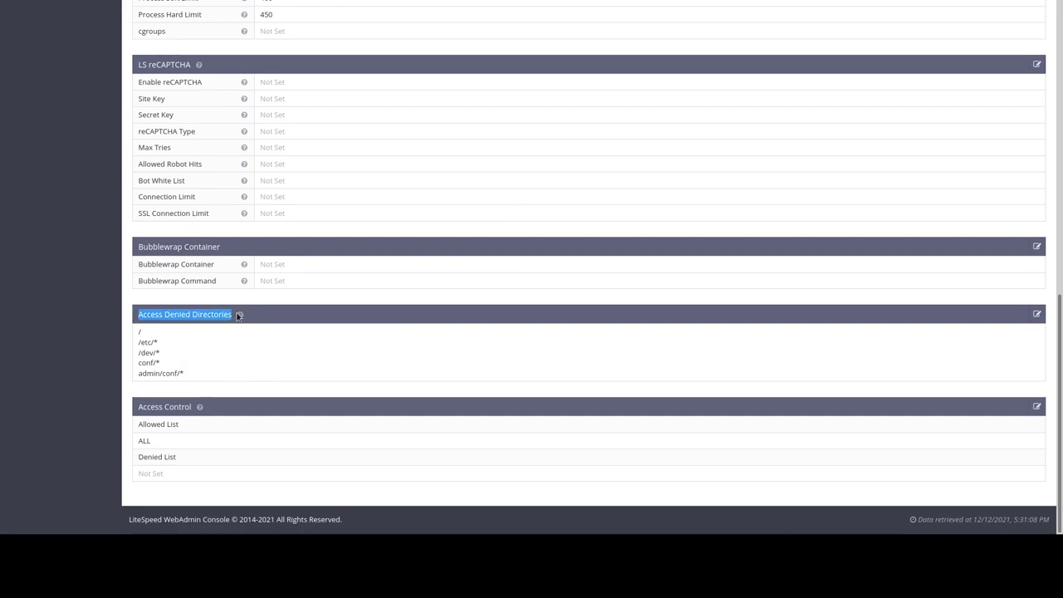
Step: Review the server's external applications, comparing the type, name and address of lsphp8 and lsphp73
scroll(516, 351, up, 8)
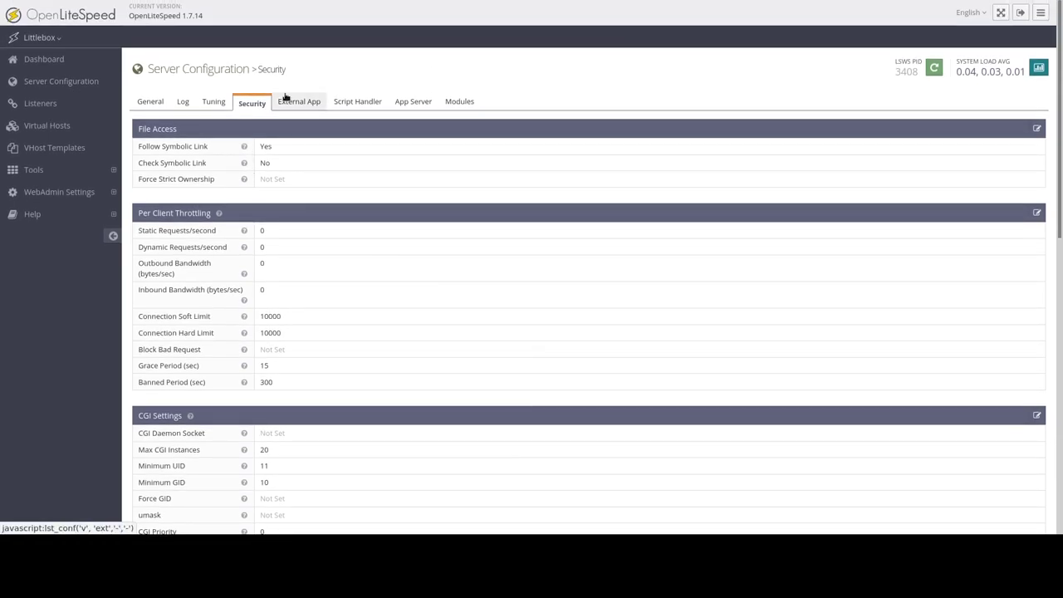
click(285, 99)
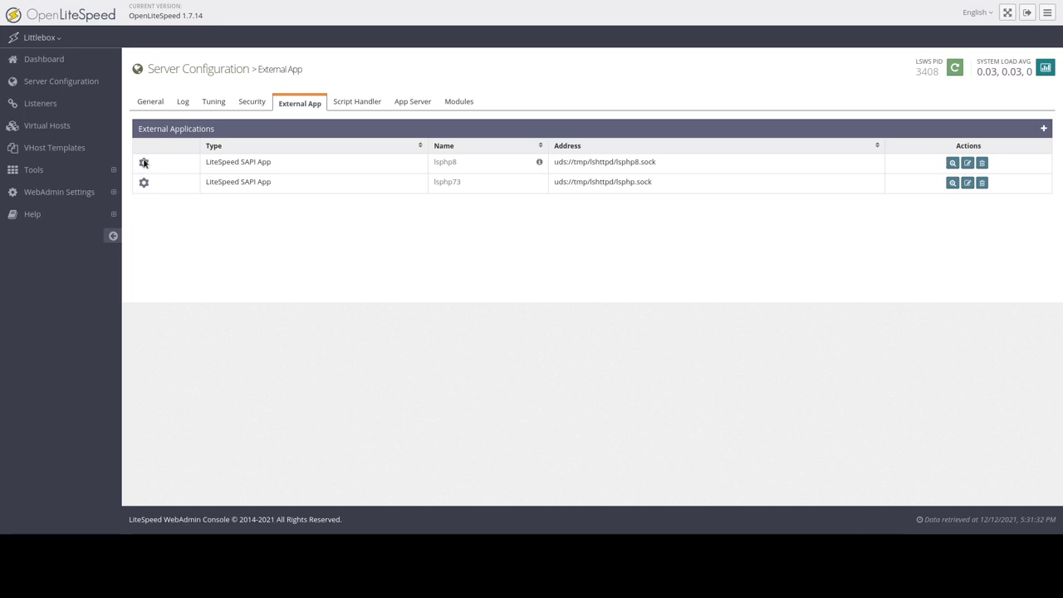
drag(204, 164, 281, 173)
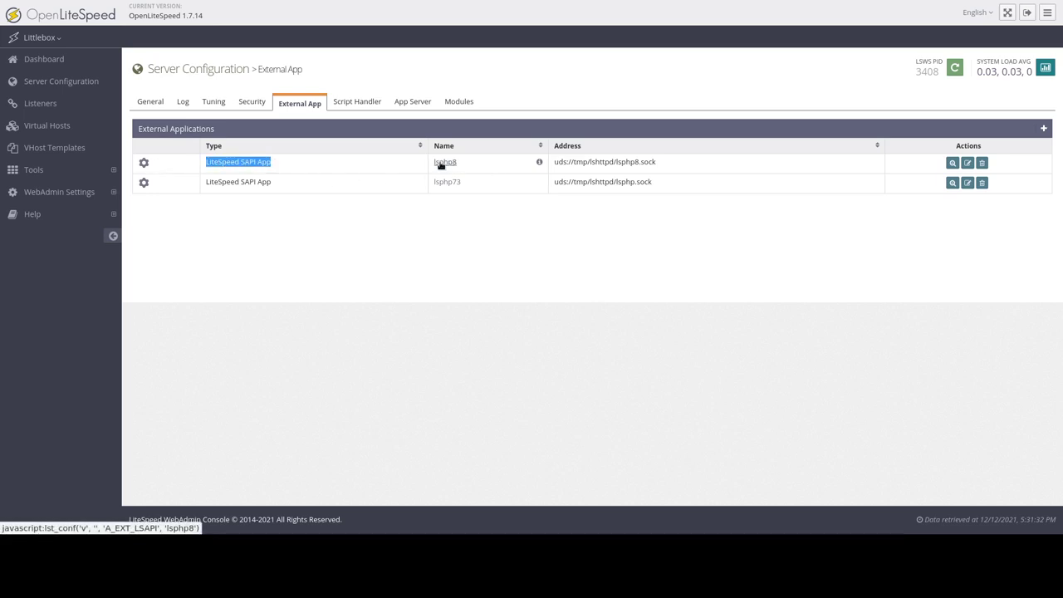
drag(671, 166, 555, 163)
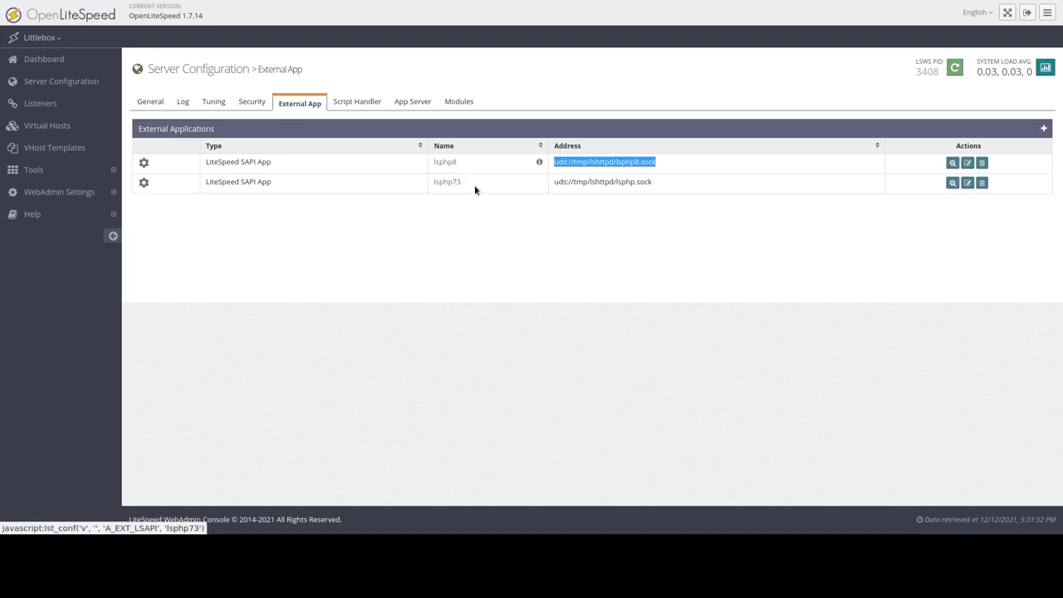
drag(475, 185, 432, 186)
drag(705, 183, 541, 185)
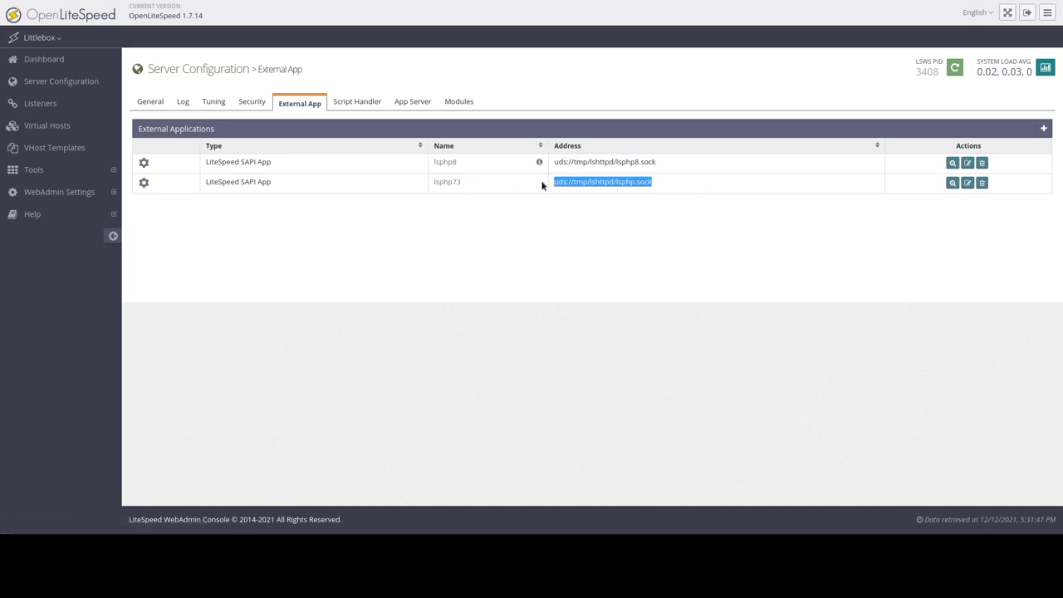
Step: Open the lsphp8 external app and check its Address, Max Connections, Environment and Initial Request Timeout
click(444, 162)
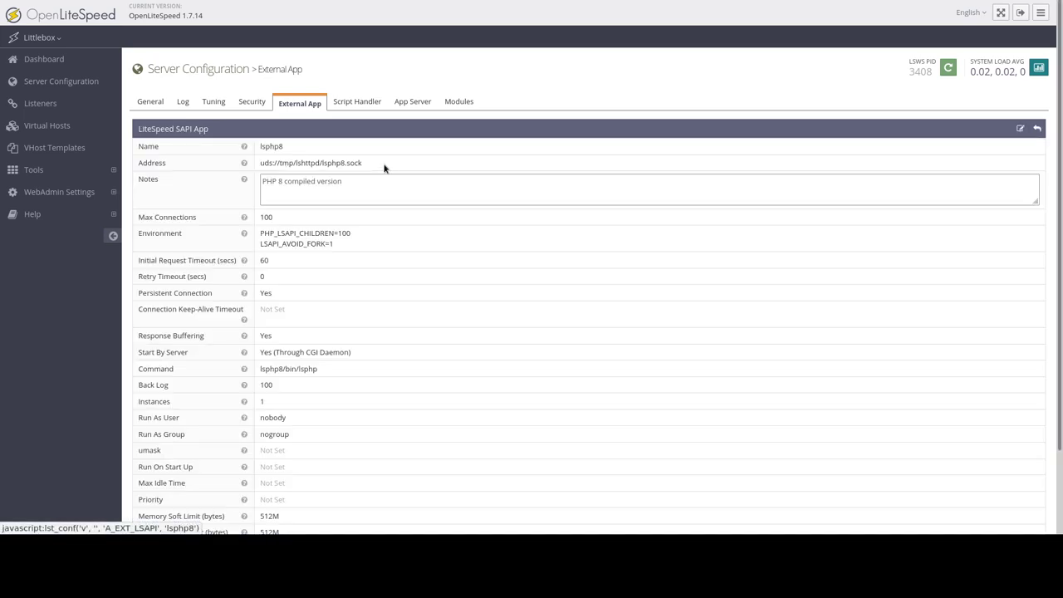
drag(362, 163, 253, 164)
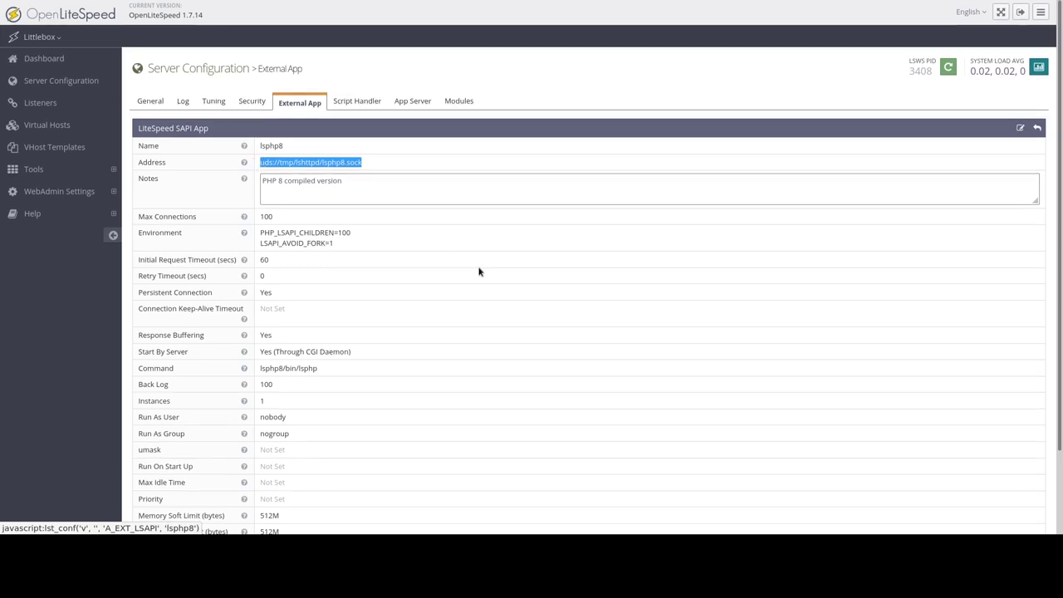
scroll(479, 272, down, 2)
click(270, 123)
double_click(269, 128)
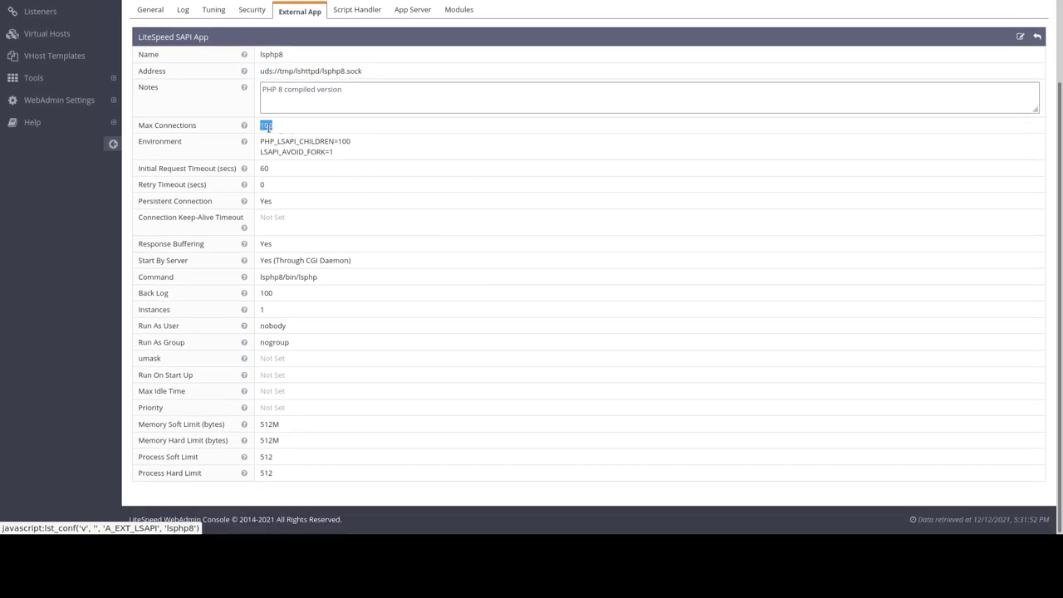
double_click(264, 168)
drag(339, 152, 259, 142)
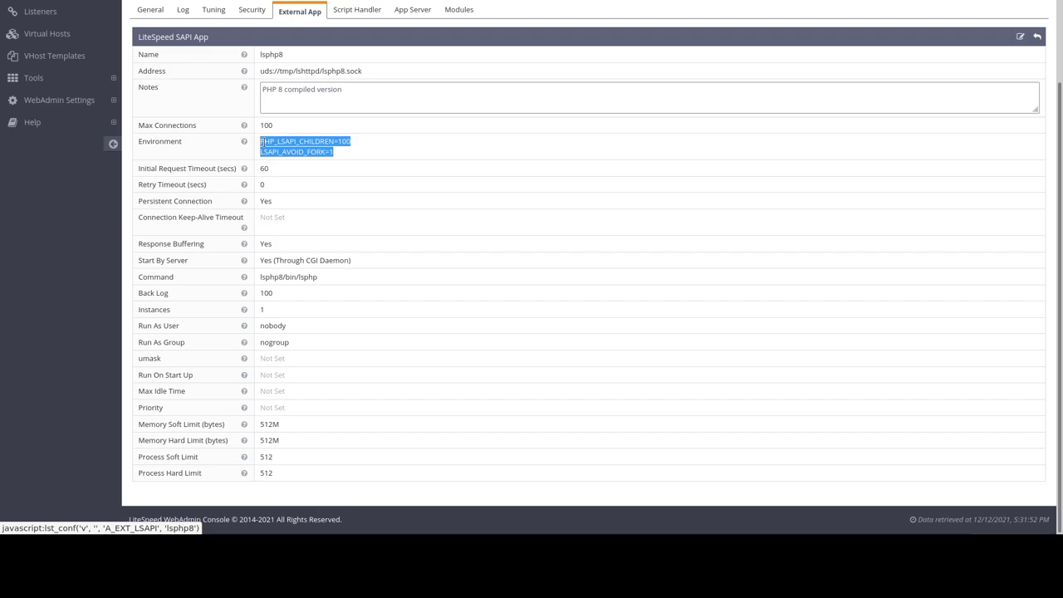
Step: Examine lsphp8's Response Buffering, Start By Server, Command, Run As User and Group, and memory and process limits
double_click(262, 215)
double_click(267, 244)
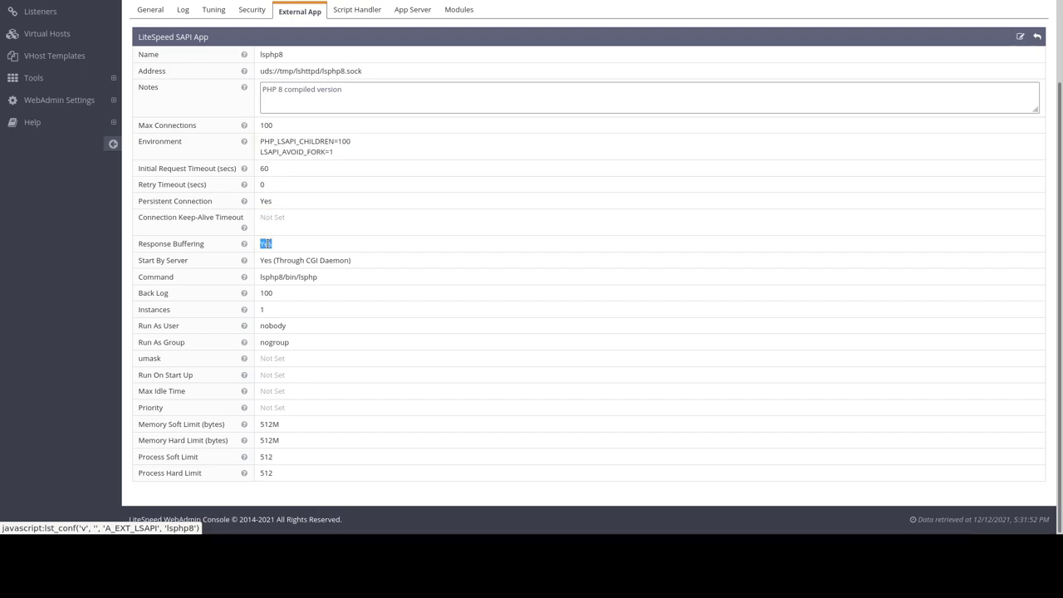
drag(335, 282, 248, 275)
drag(367, 259, 255, 260)
double_click(272, 326)
click(278, 341)
double_click(278, 341)
double_click(270, 424)
double_click(271, 442)
double_click(263, 456)
double_click(265, 473)
Step: Open the lsphp73 external app and check its Address and Environment settings
scroll(541, 413, up, 2)
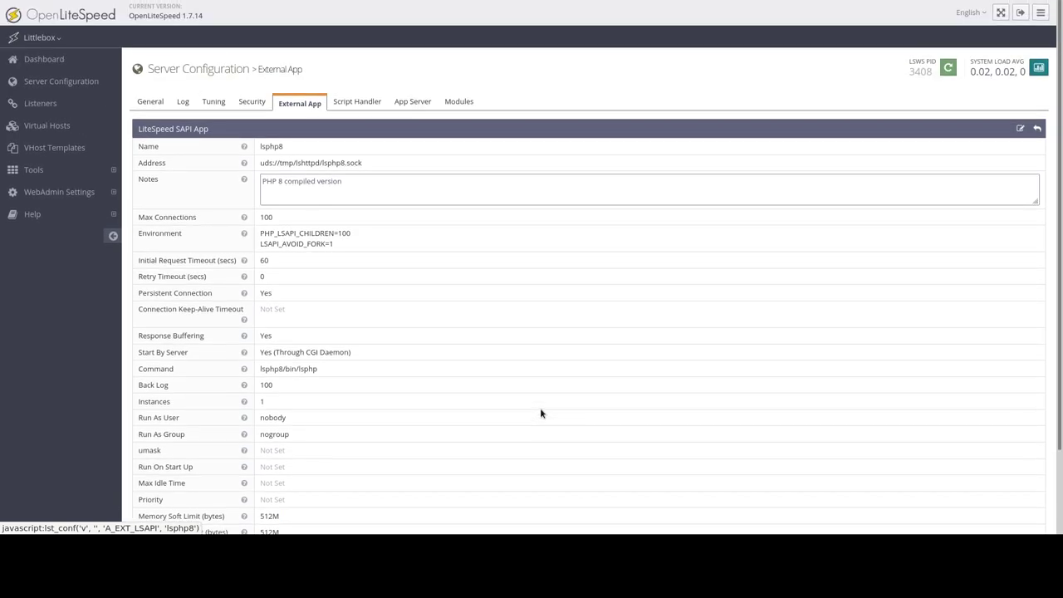
click(358, 103)
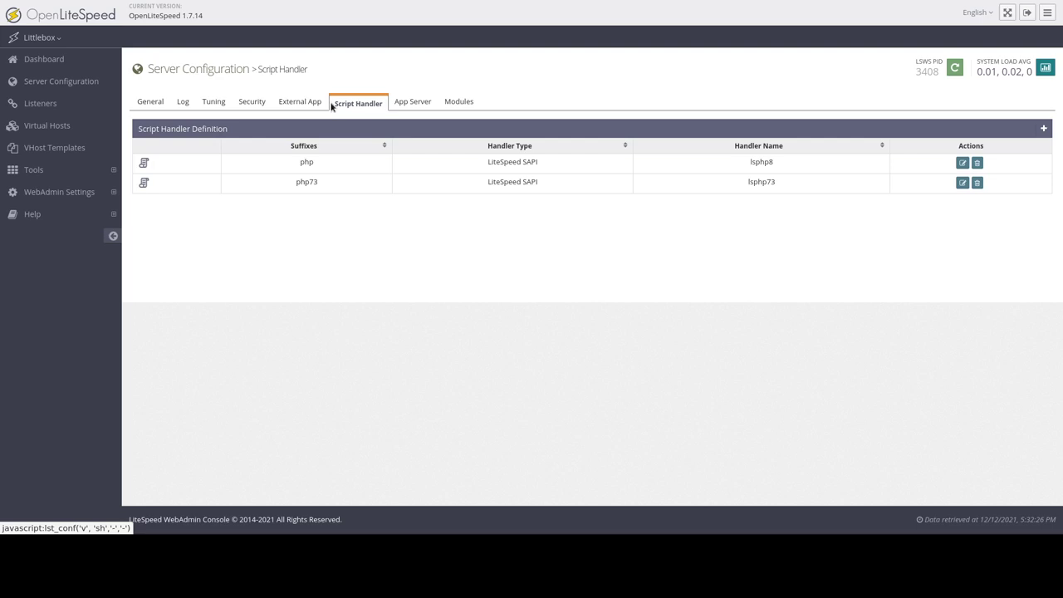
click(290, 106)
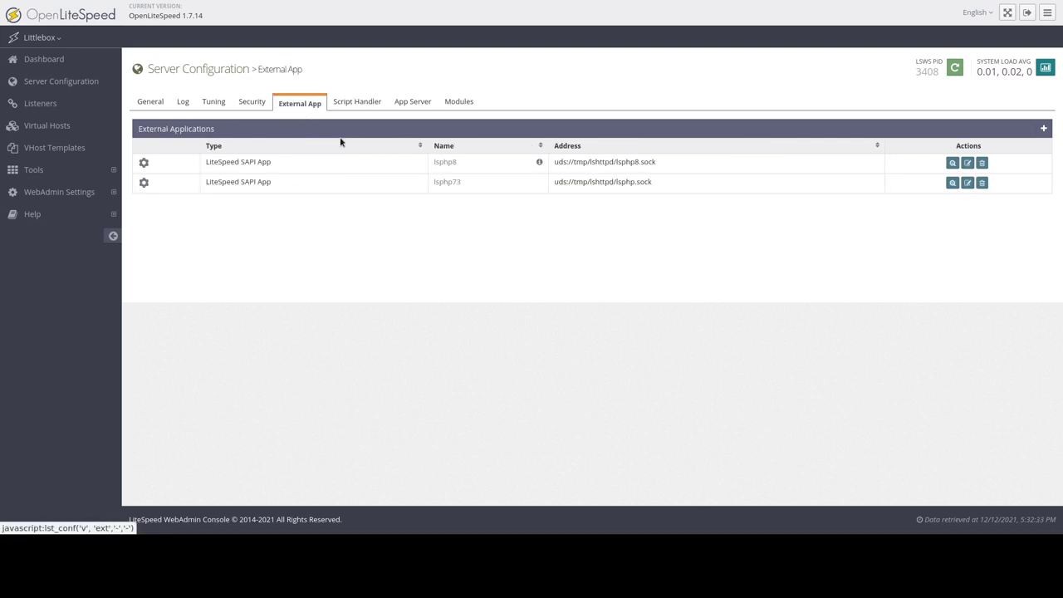
click(446, 182)
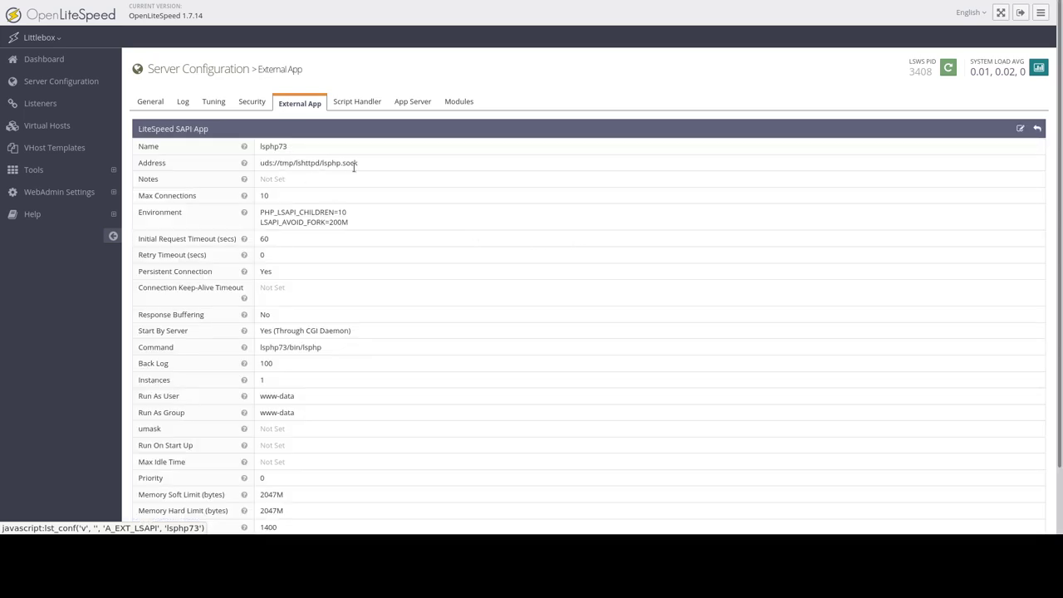
drag(357, 166, 260, 165)
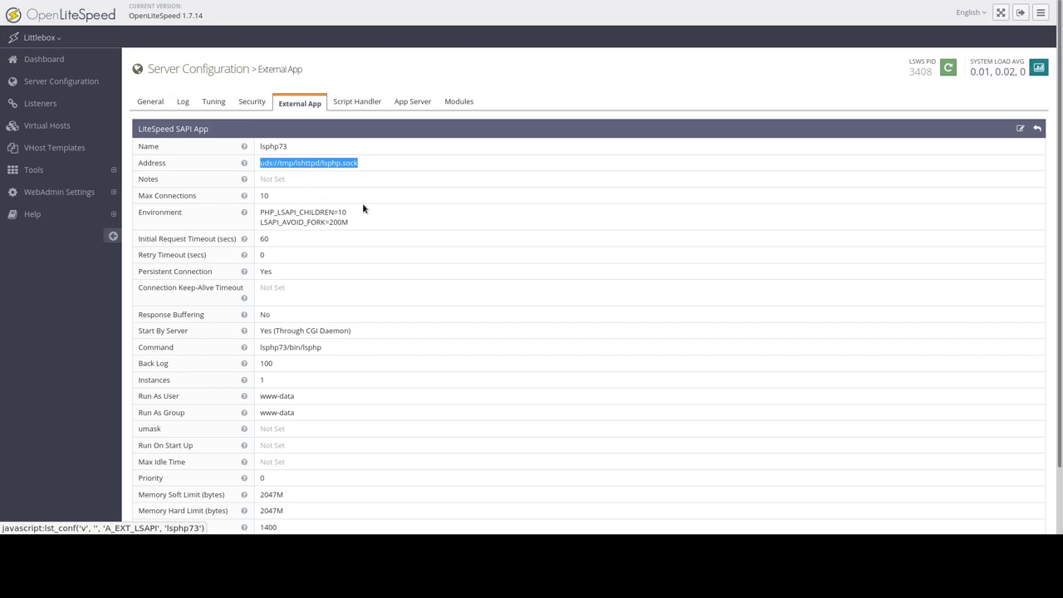
click(350, 229)
drag(351, 228, 256, 214)
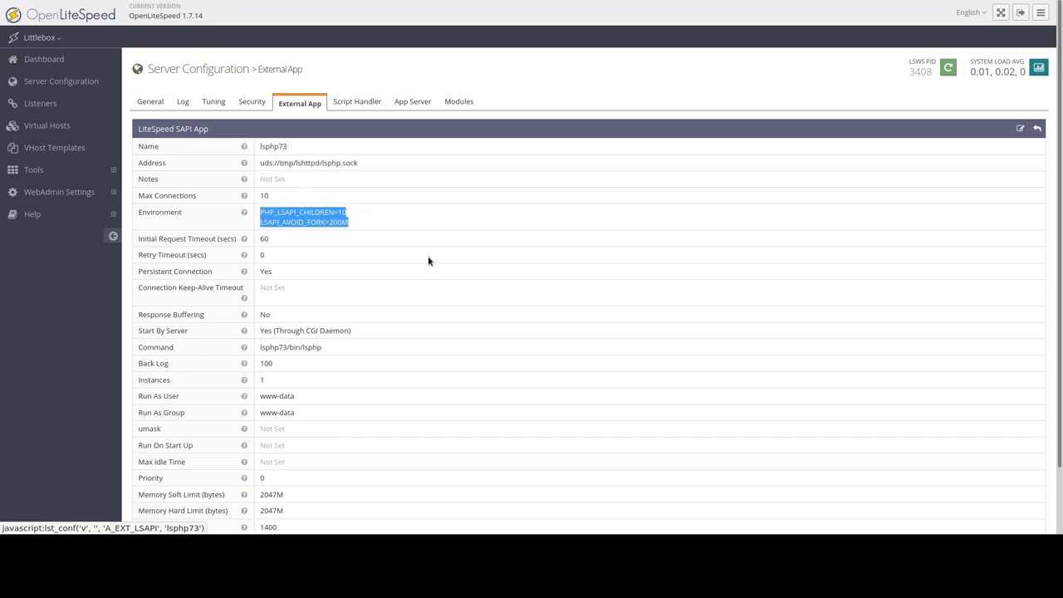
Step: Examine lsphp73's Response Buffering, Start By Server, Command, Run As User and Group, and memory and process limits
scroll(429, 261, down, 2)
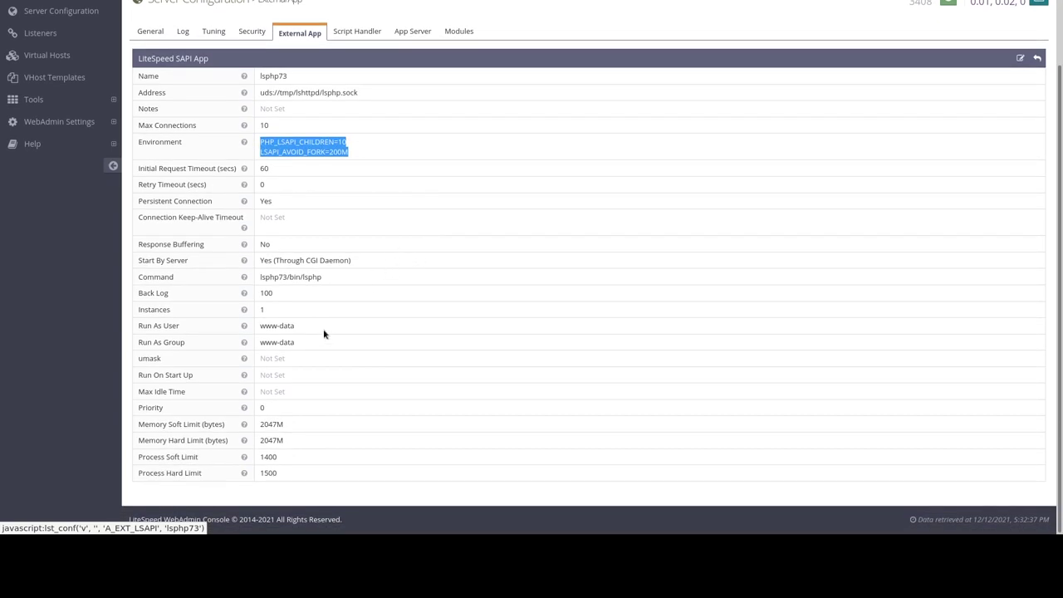
drag(336, 273, 259, 247)
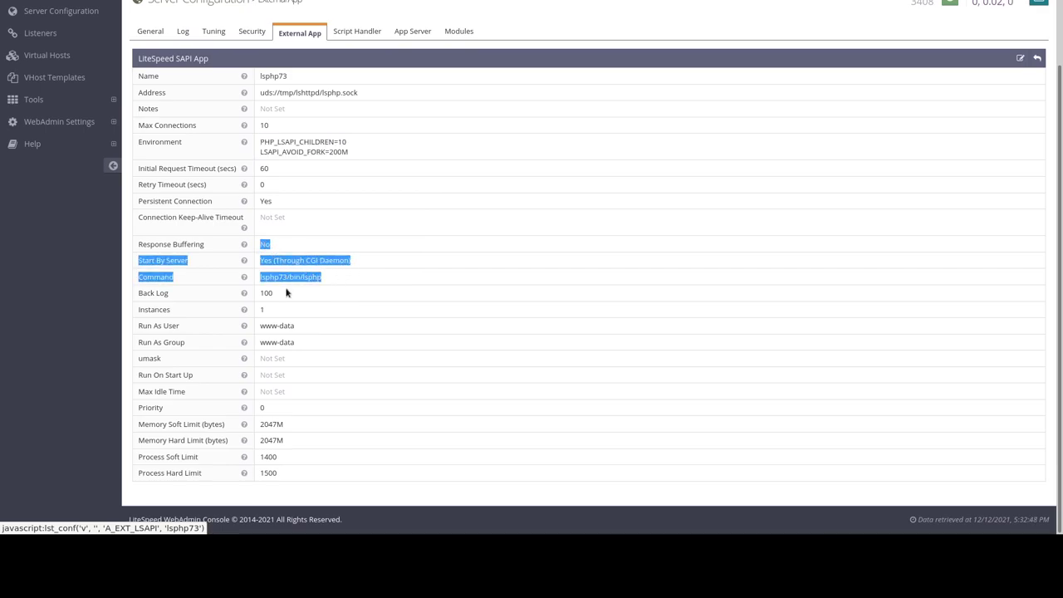
drag(304, 330, 245, 331)
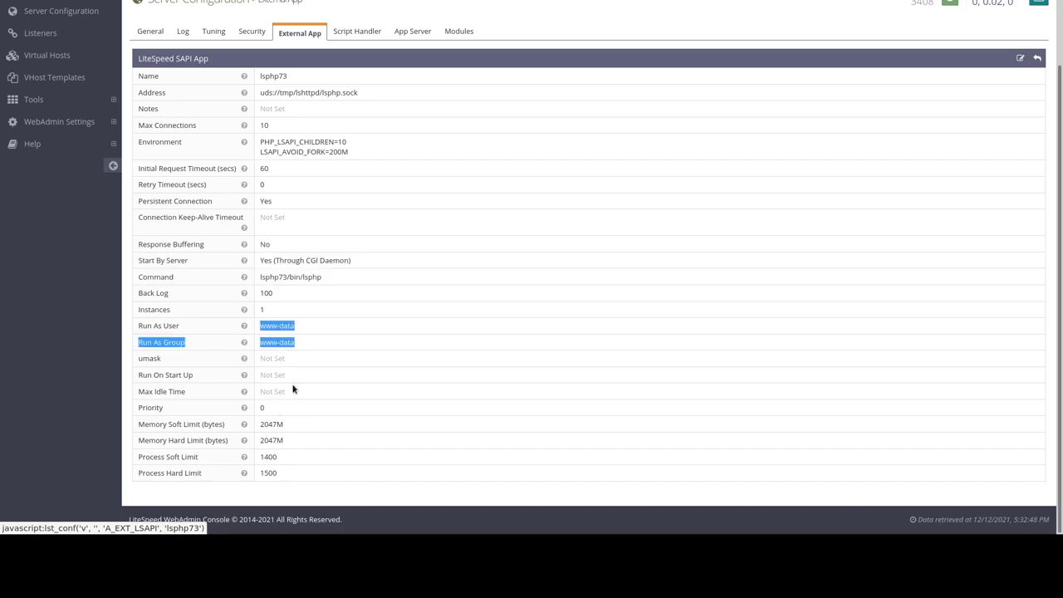
double_click(266, 424)
double_click(273, 441)
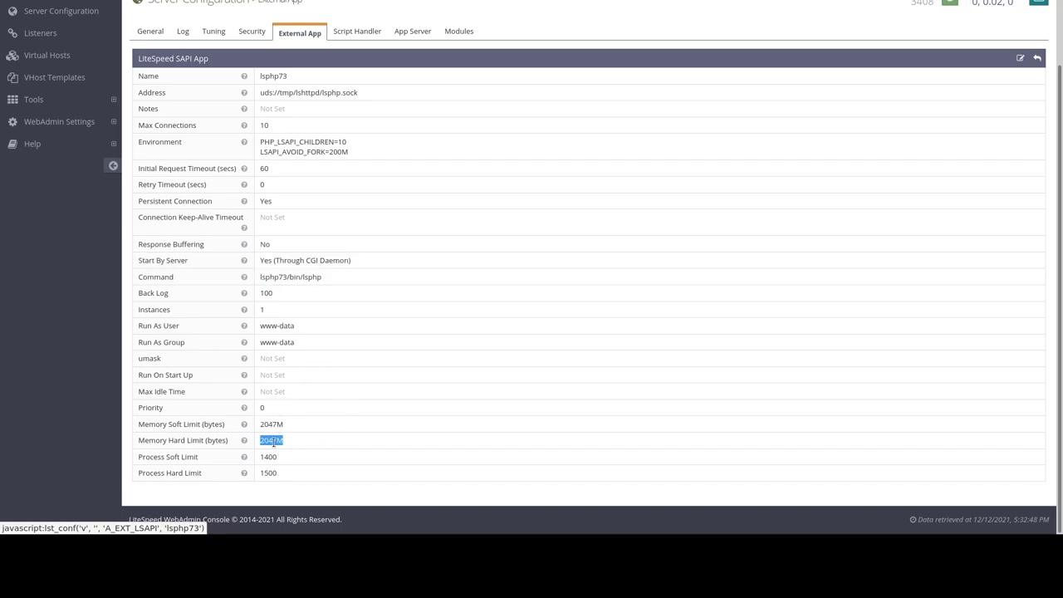
double_click(267, 457)
click(266, 472)
double_click(266, 473)
Step: Review the script handlers' suffixes and handler names, and view the php handler's definition form without saving changes
scroll(470, 396, up, 2)
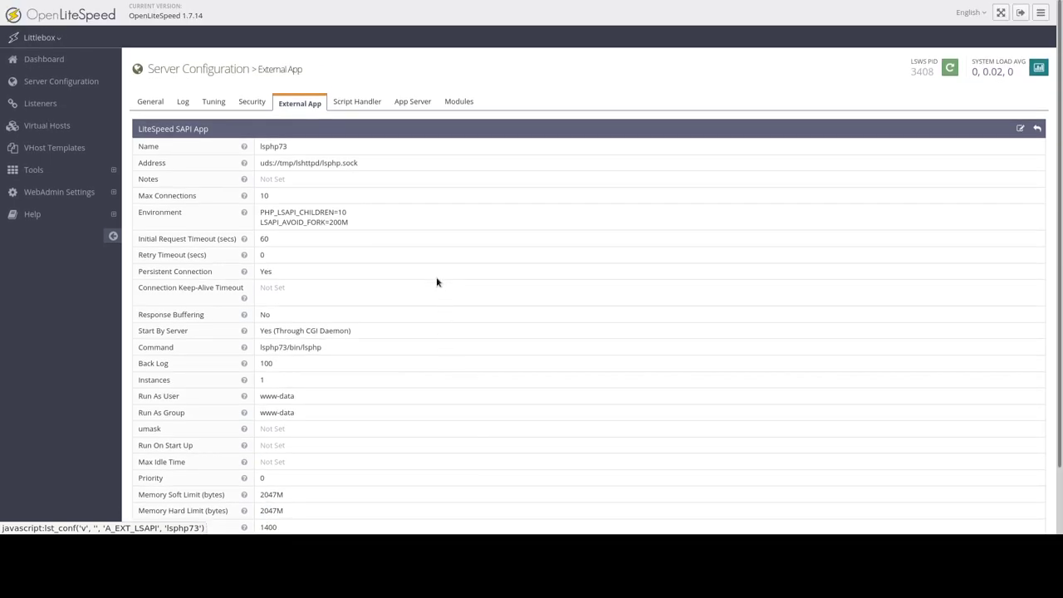
click(356, 101)
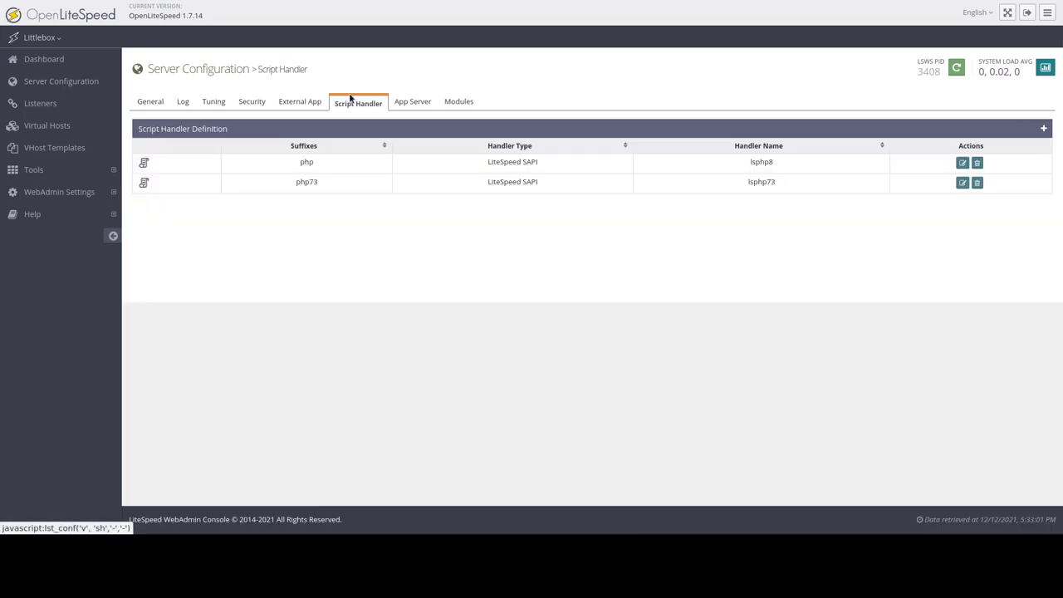
double_click(307, 162)
double_click(298, 183)
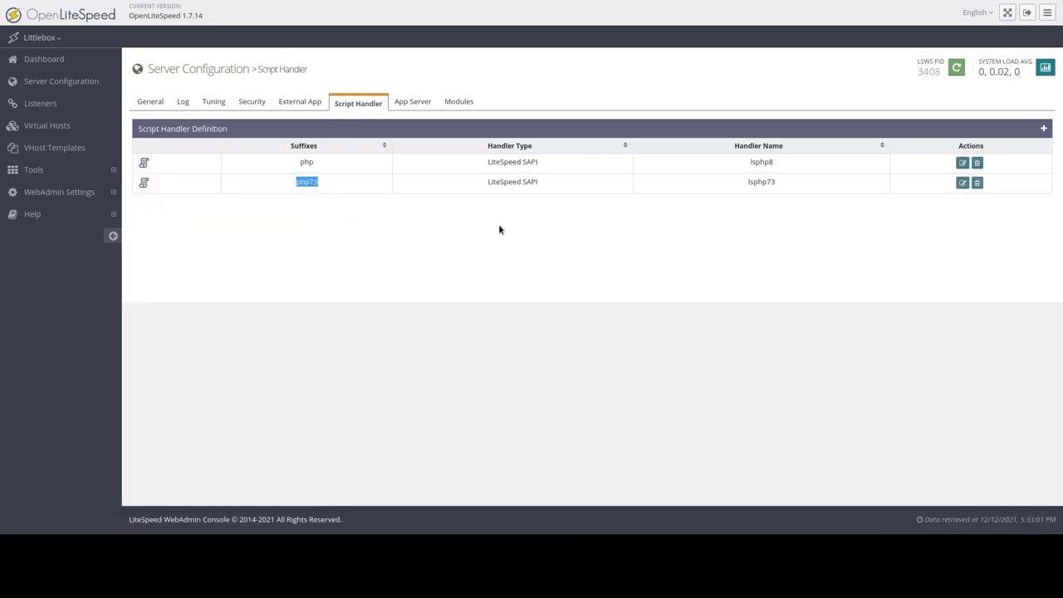
double_click(757, 162)
double_click(764, 183)
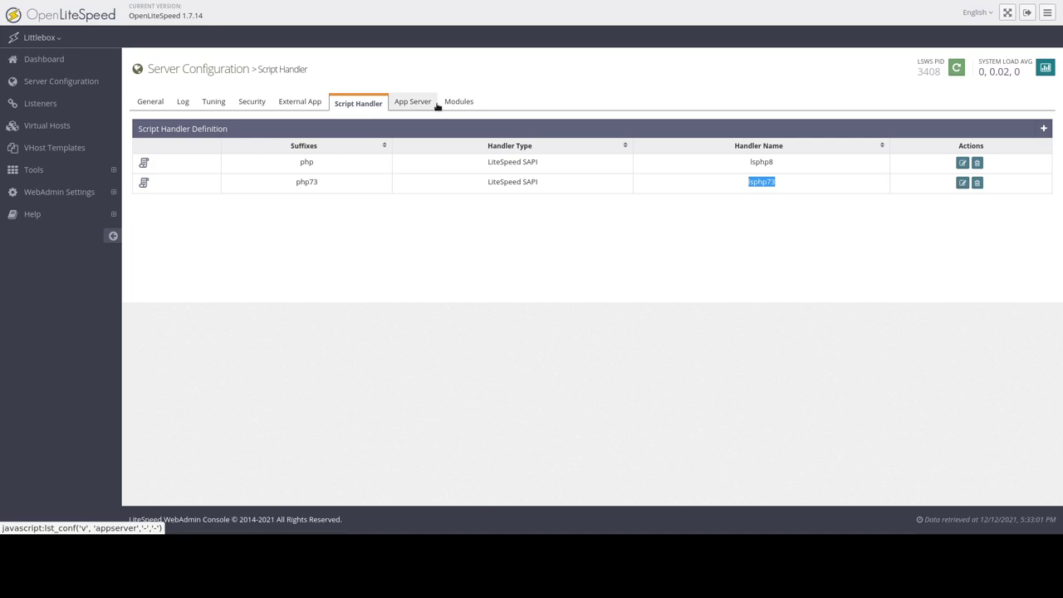
click(961, 163)
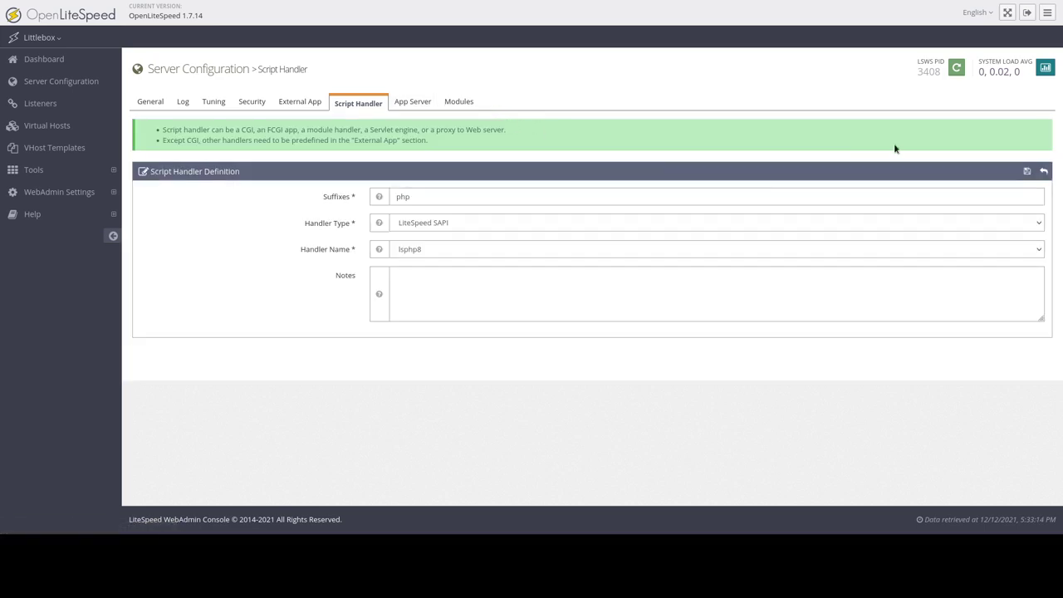
click(1043, 171)
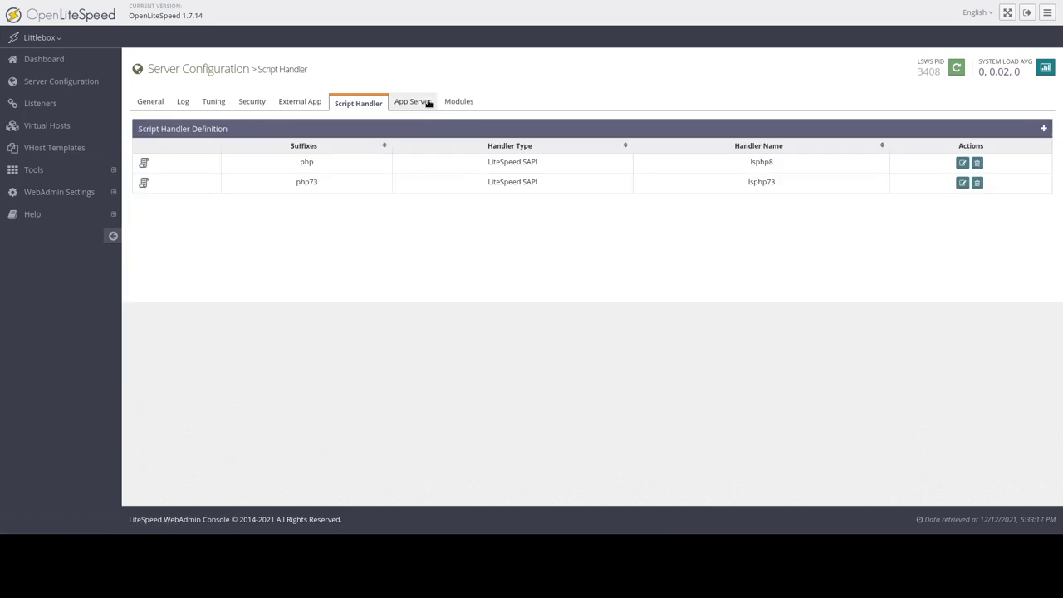
Step: Review the app server default settings for Rack/Rails, Python WSGI and Node.js
click(427, 102)
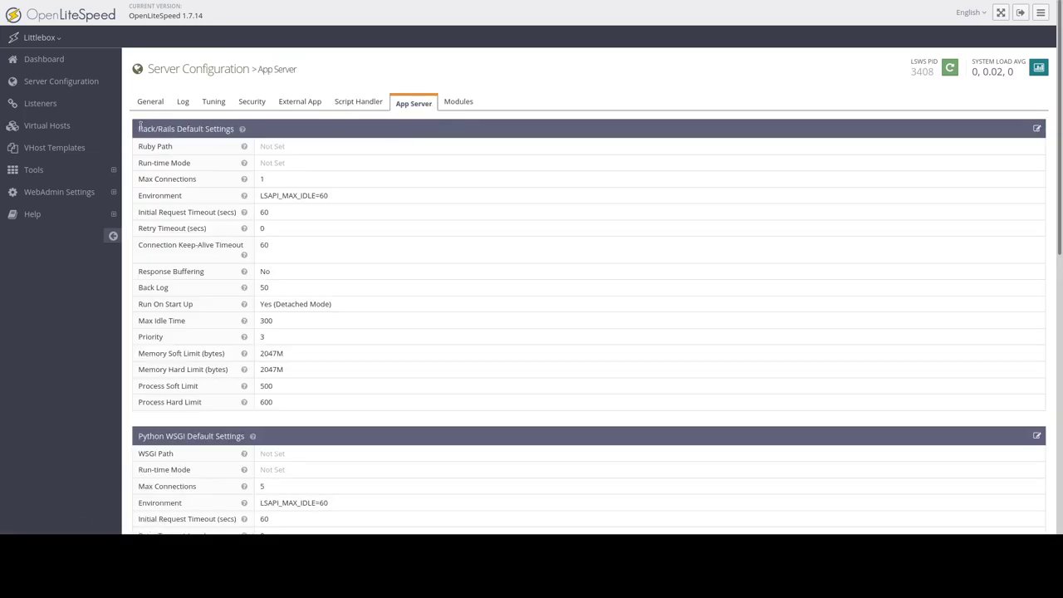
drag(145, 135, 236, 131)
drag(135, 443, 253, 440)
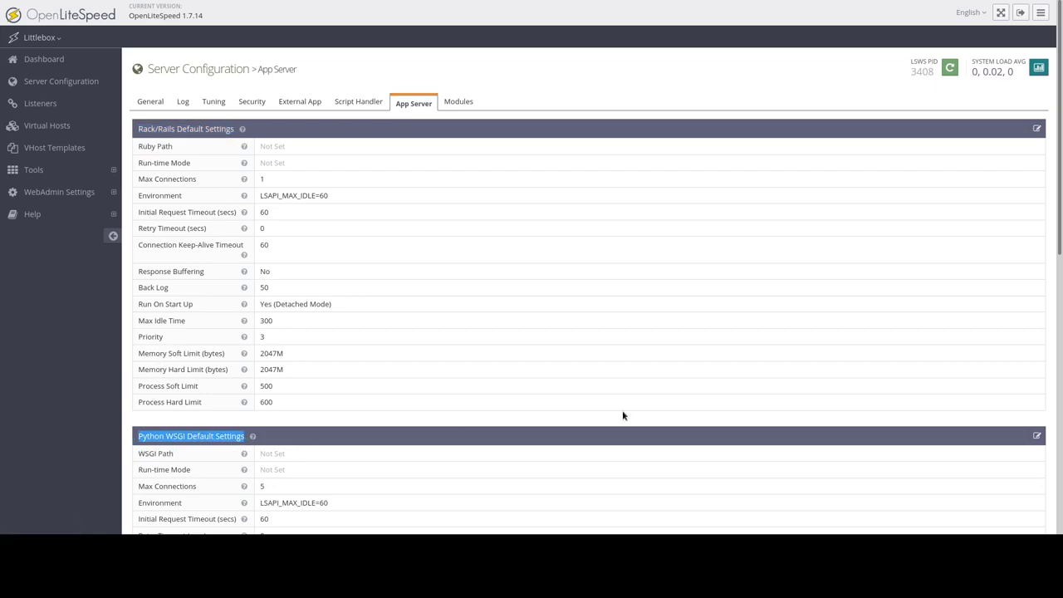
scroll(623, 416, down, 1)
scroll(623, 416, down, 6)
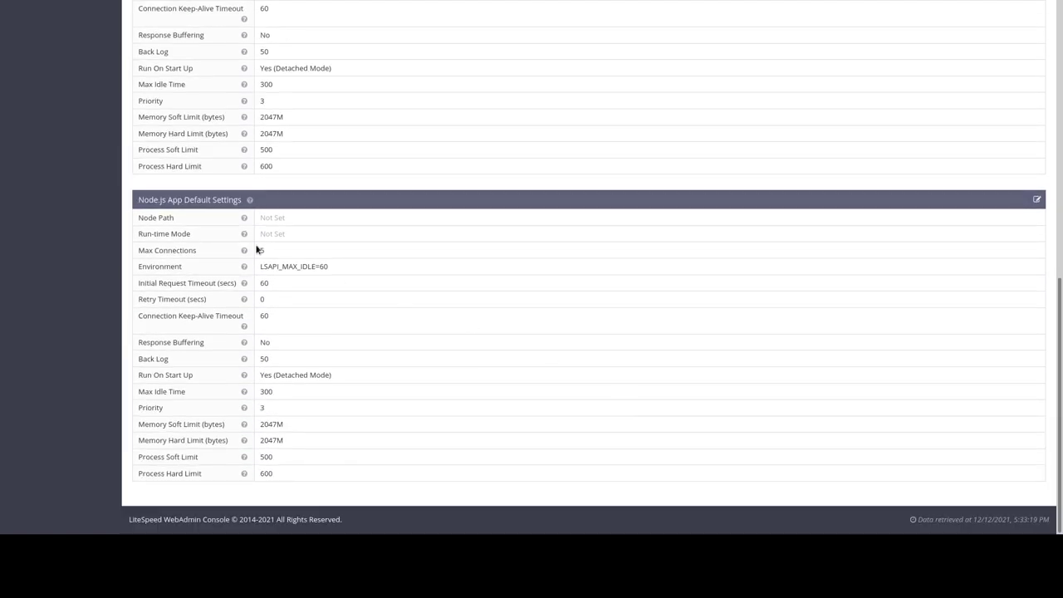
drag(138, 200, 249, 208)
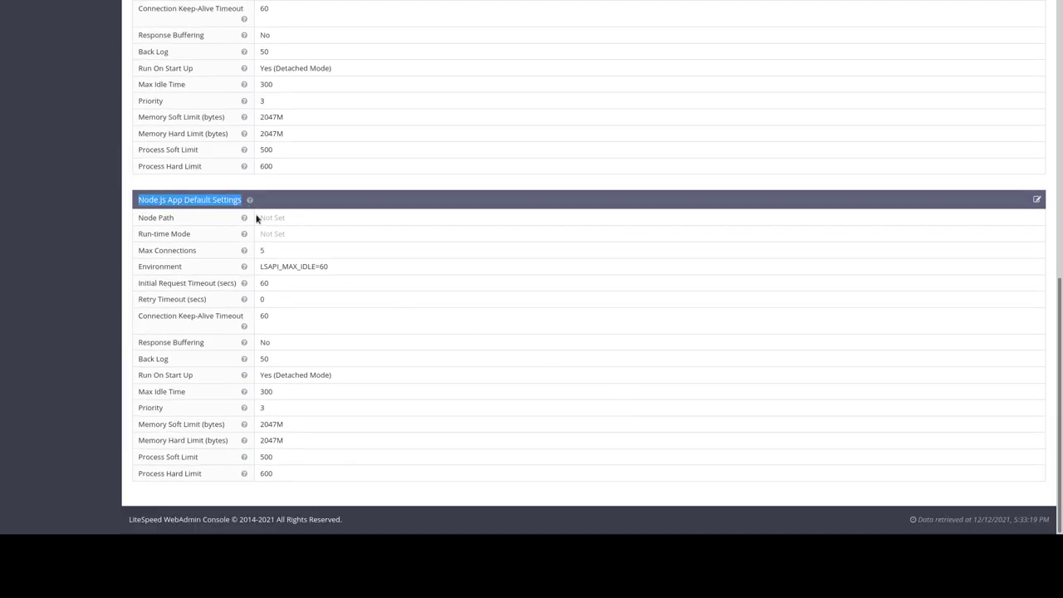
scroll(540, 330, up, 7)
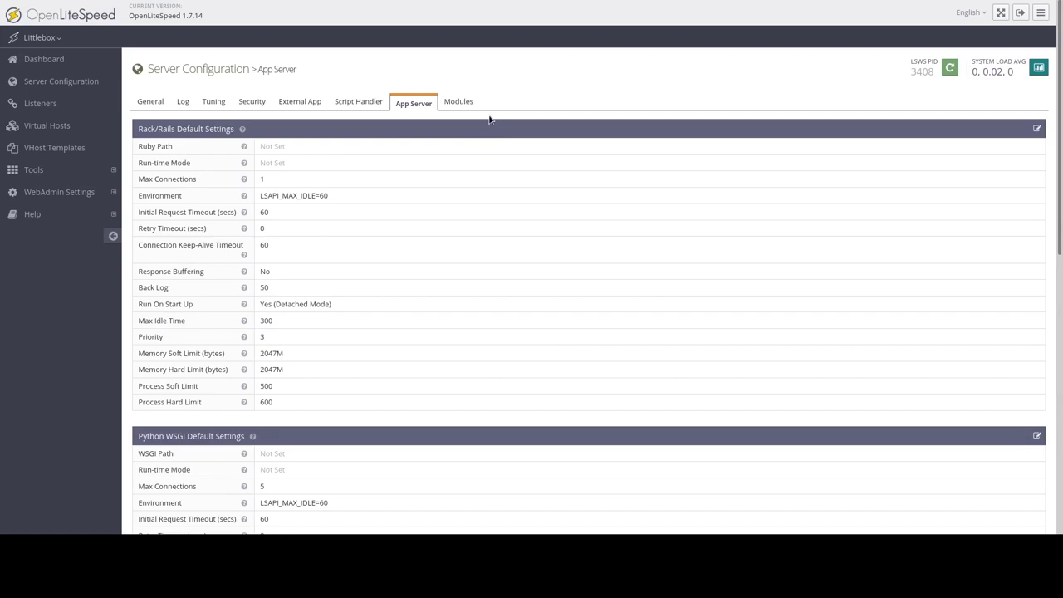
Step: View the server modules and enlarge the cache module's parameters box to examine its full contents
click(460, 101)
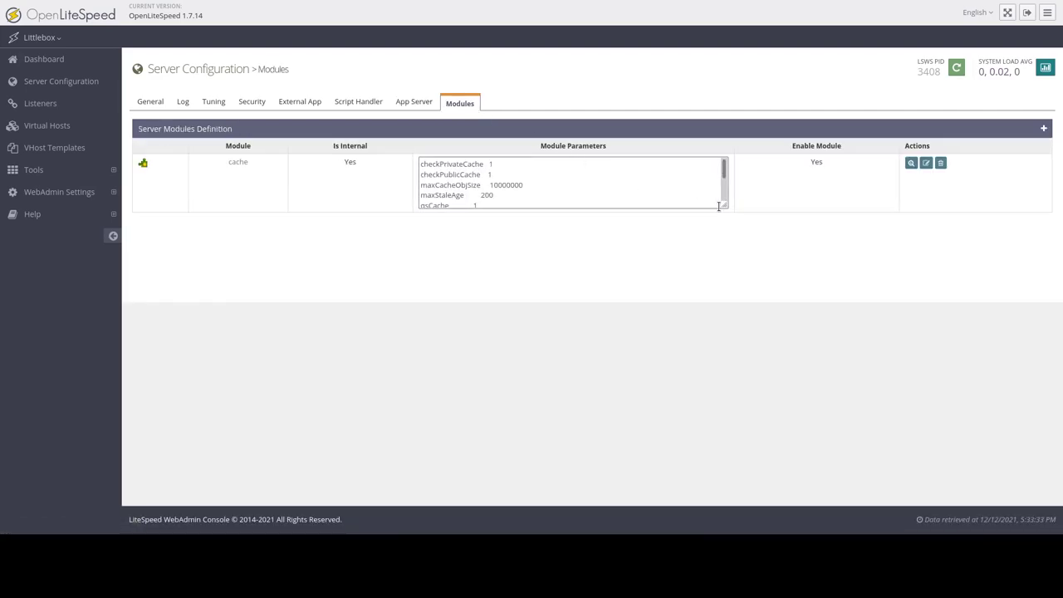
drag(720, 206, 732, 383)
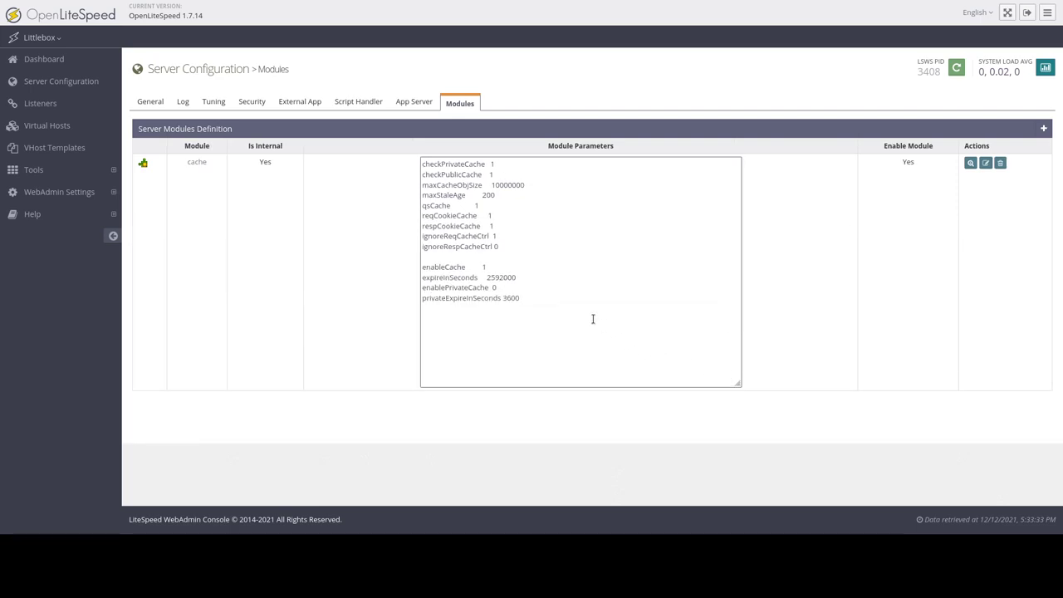
drag(593, 319, 415, 163)
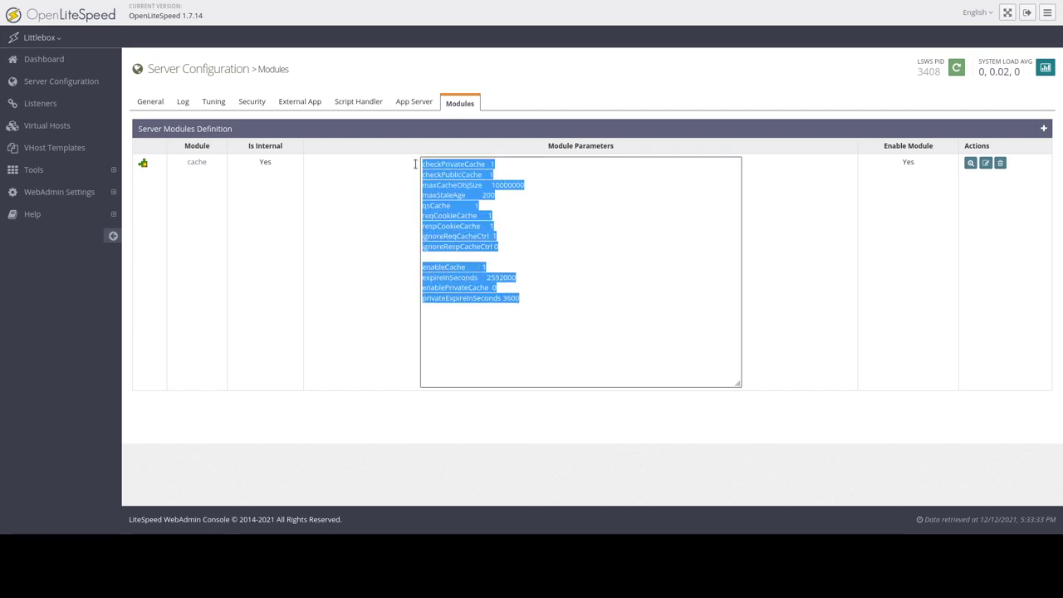
click(374, 255)
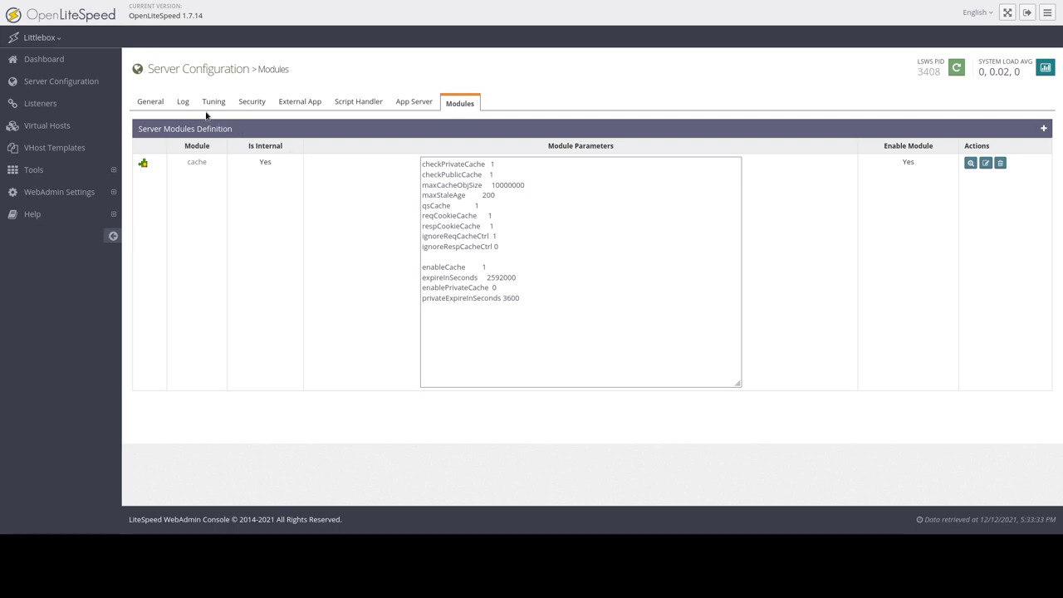
Step: Show the listener list and review the names, ports and IP addresses of the Non secure and Secure listeners
click(45, 104)
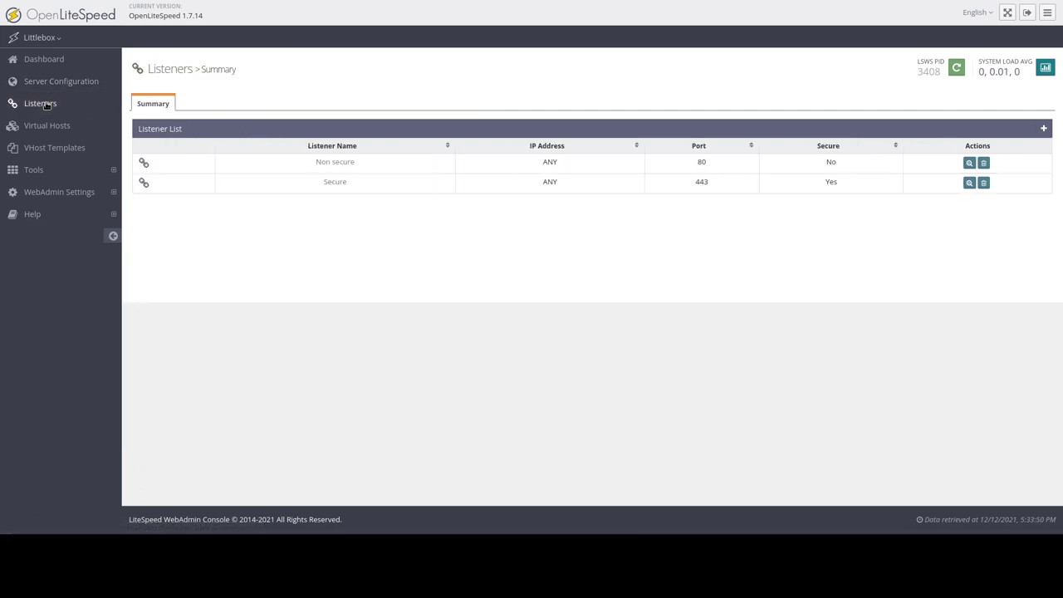
drag(354, 165, 302, 161)
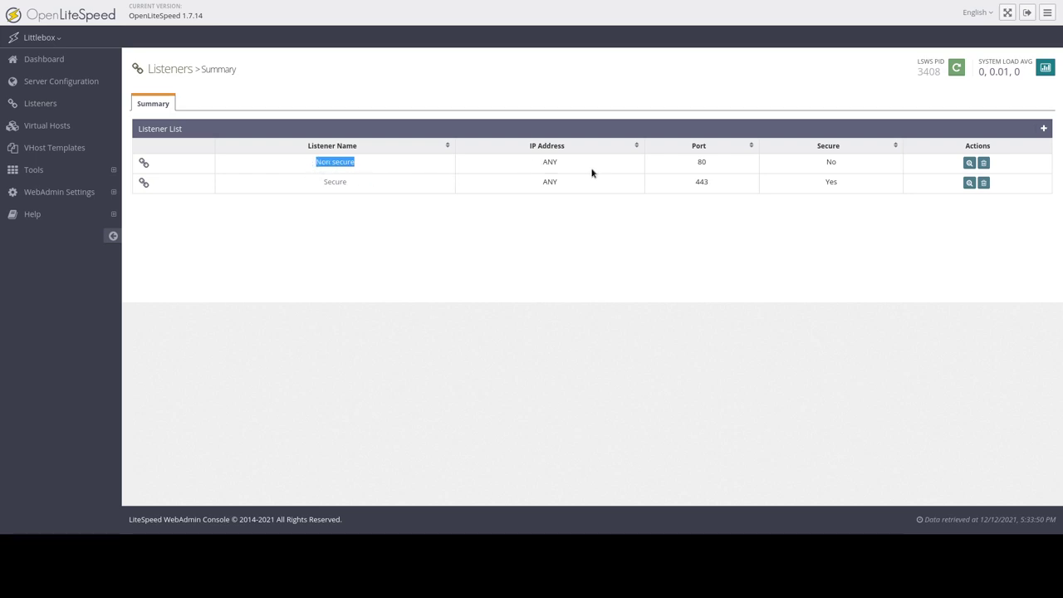
double_click(703, 163)
click(349, 190)
double_click(703, 182)
click(550, 181)
double_click(549, 181)
click(550, 162)
double_click(550, 162)
Step: Open the Secure listener's SSL settings and check the private key file, certificate file, protocol versions and ciphers
click(336, 181)
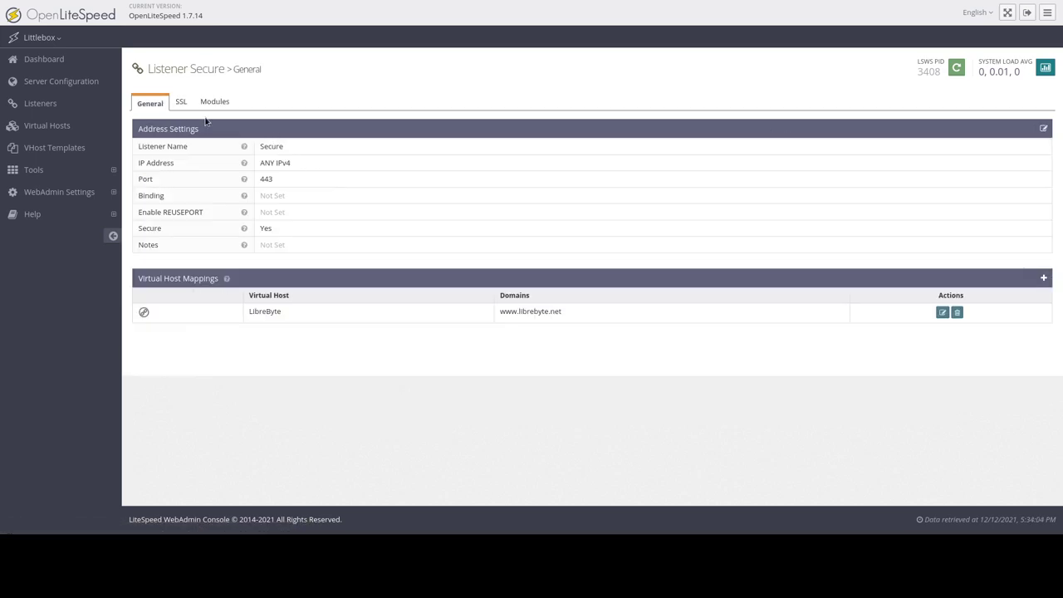
click(186, 111)
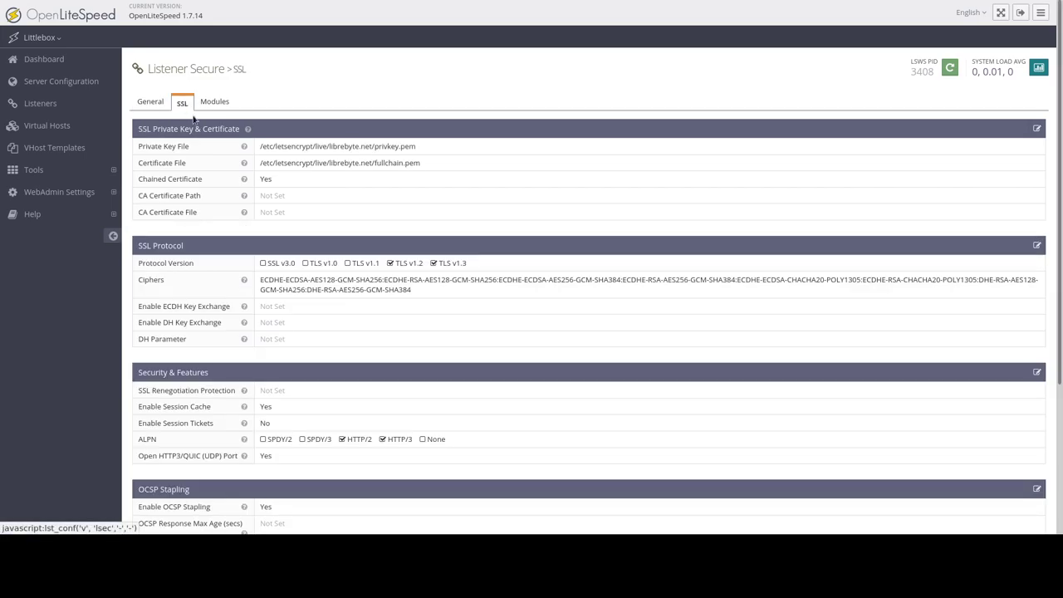
drag(417, 146, 249, 145)
drag(431, 168, 260, 160)
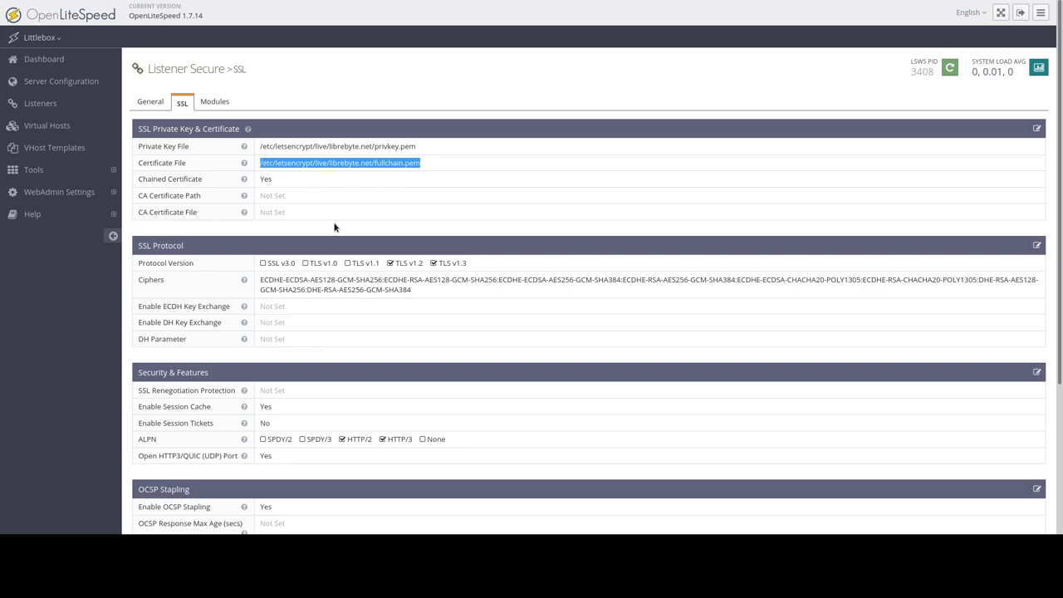
double_click(401, 263)
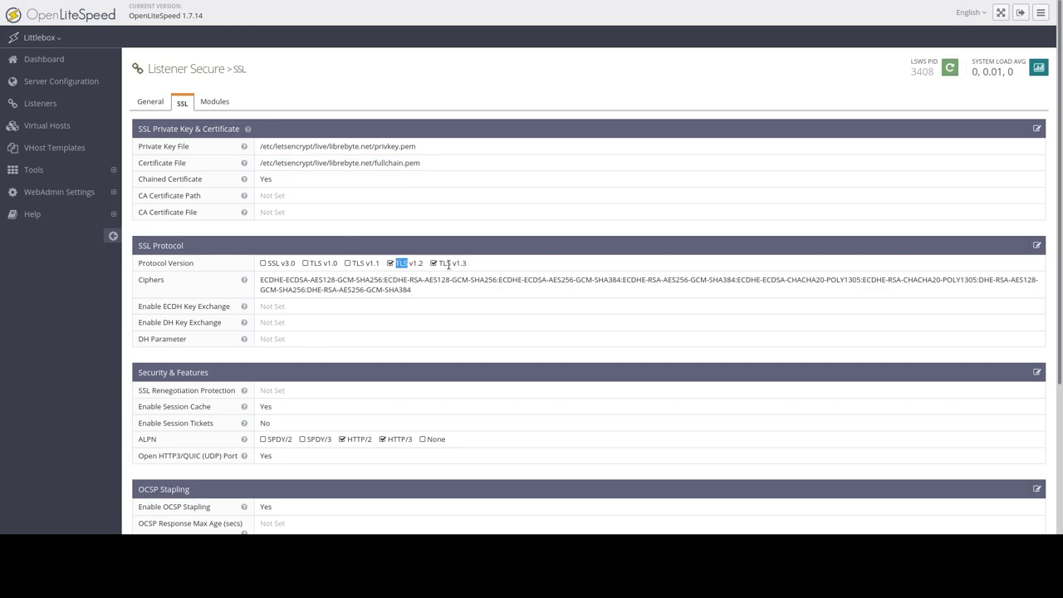
double_click(445, 263)
drag(473, 264, 261, 288)
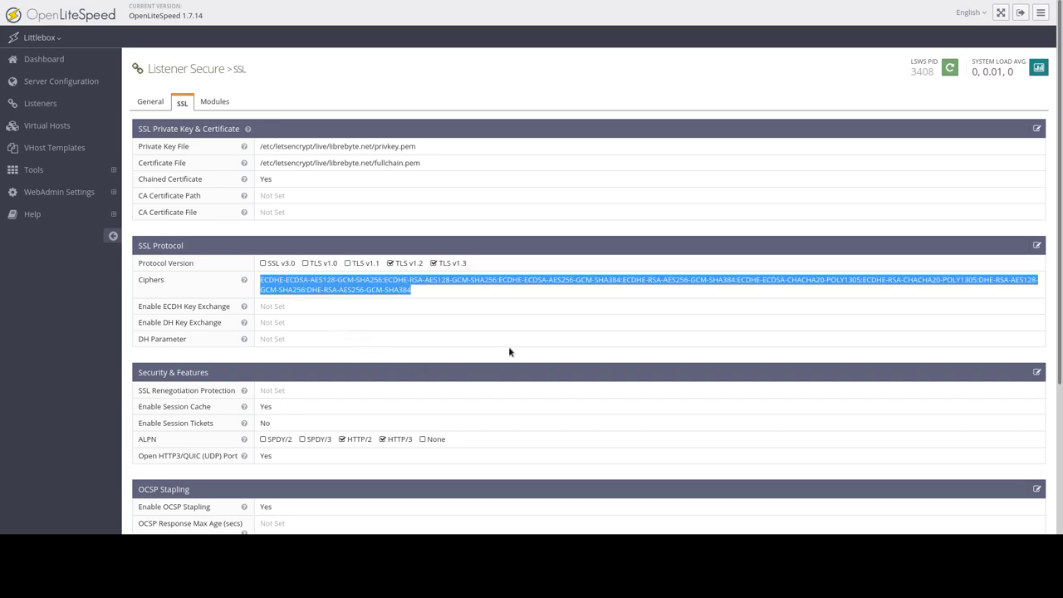
Step: Check the Secure listener's ALPN options and OCSP CA certificates, and view its module settings
scroll(511, 353, down, 3)
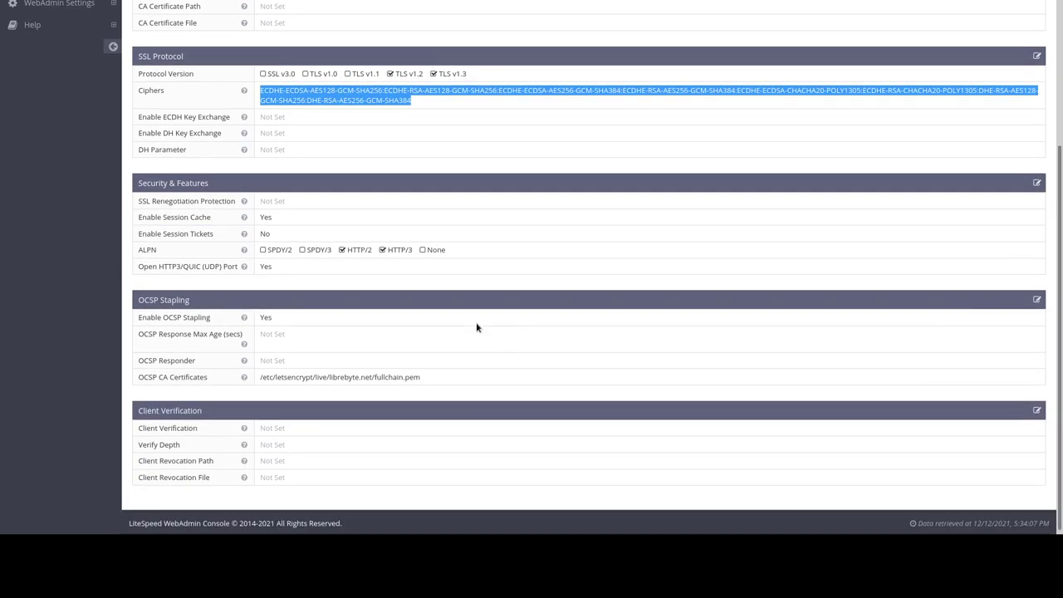
double_click(356, 251)
click(405, 255)
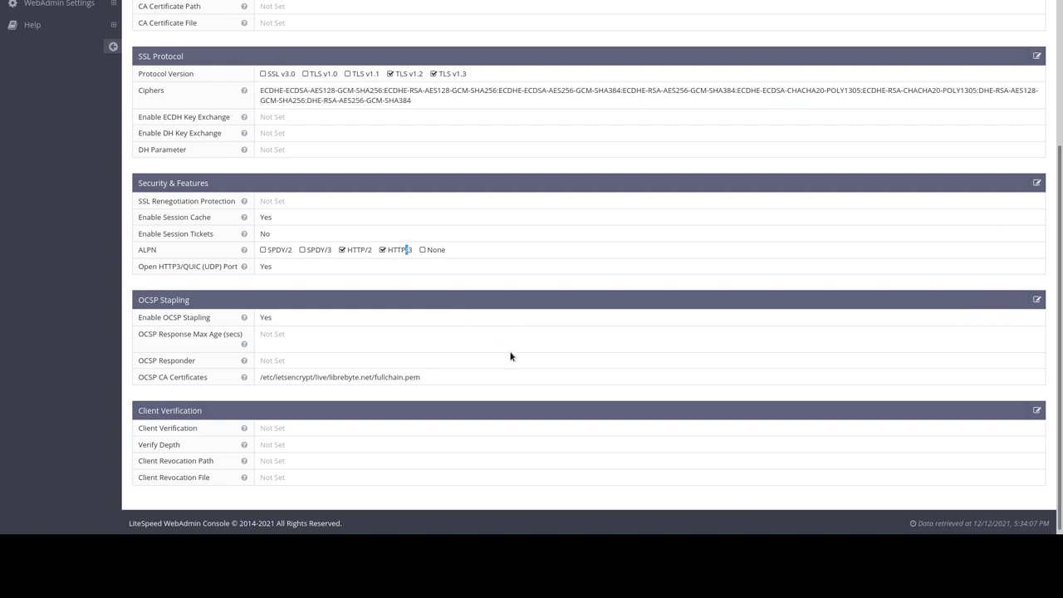
scroll(511, 356, down, 1)
triple_click(300, 369)
drag(300, 369, 263, 373)
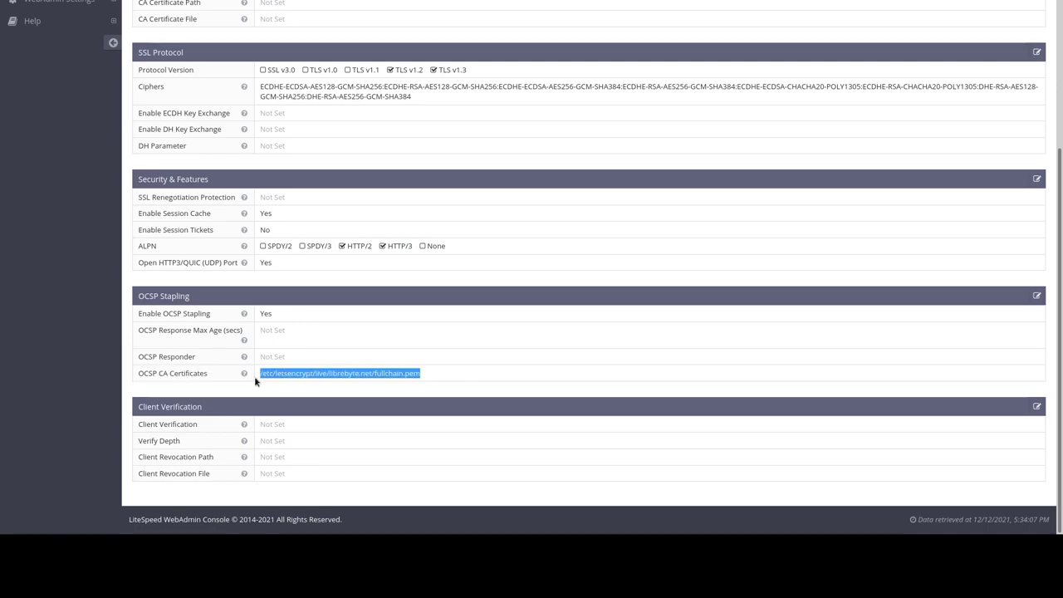
scroll(512, 363, up, 3)
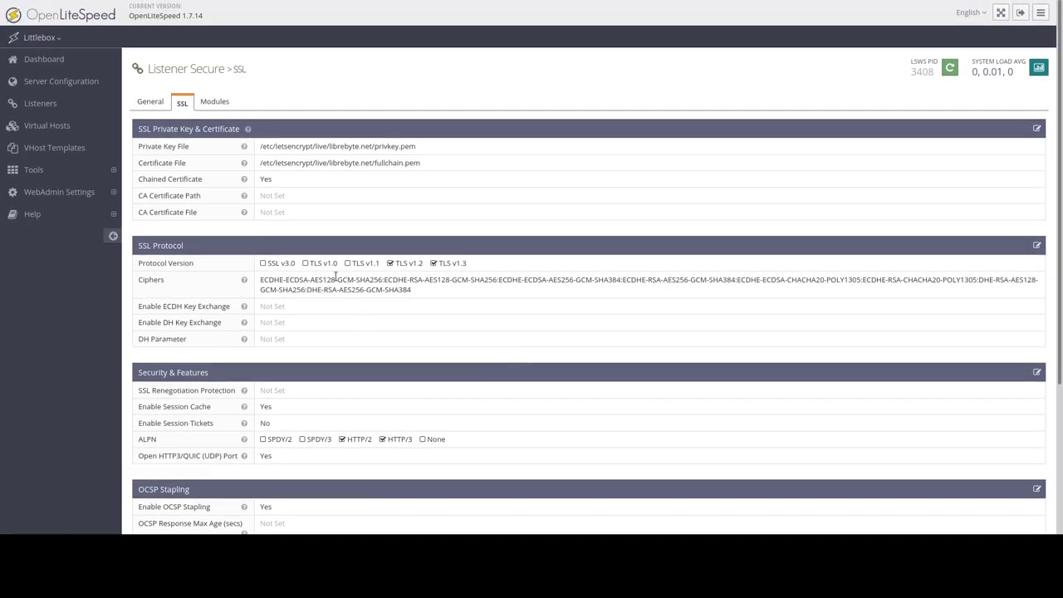
click(218, 107)
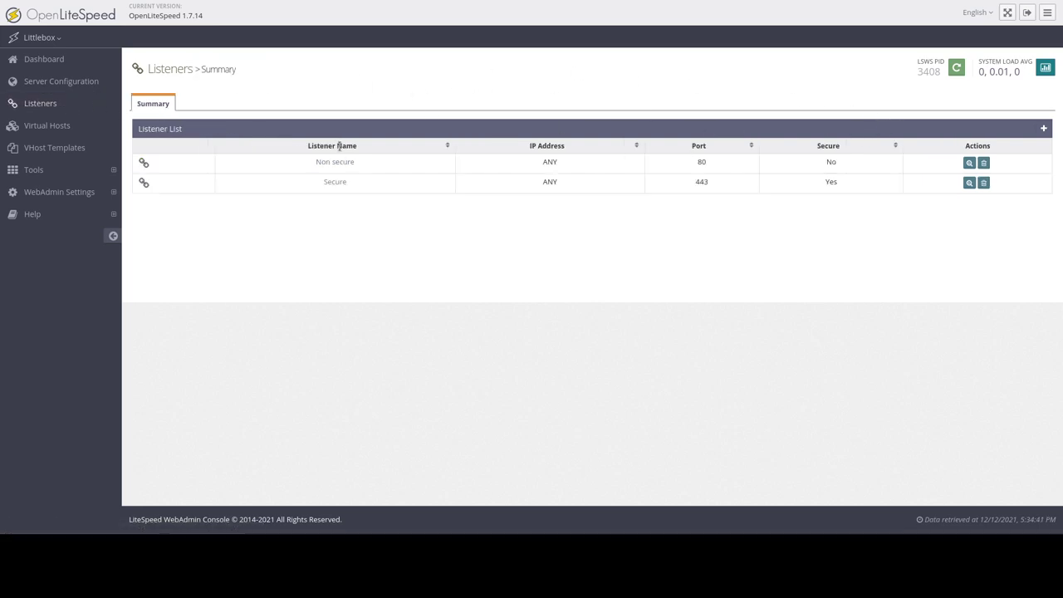
Step: Review the Non secure listener's general, SSL and module settings, and return to the listener list
click(335, 162)
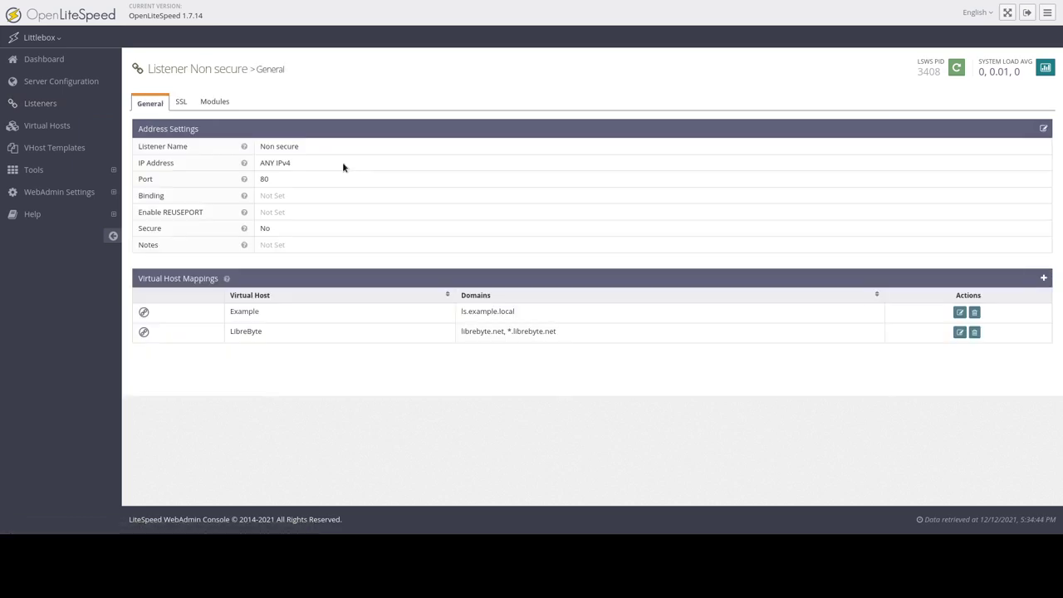
click(184, 103)
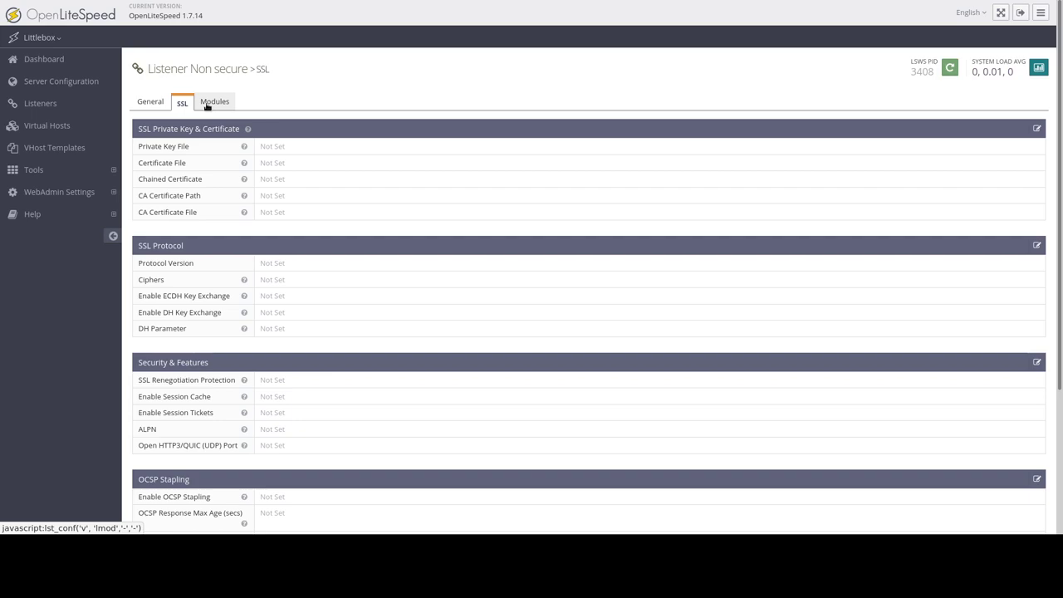
click(207, 105)
click(79, 106)
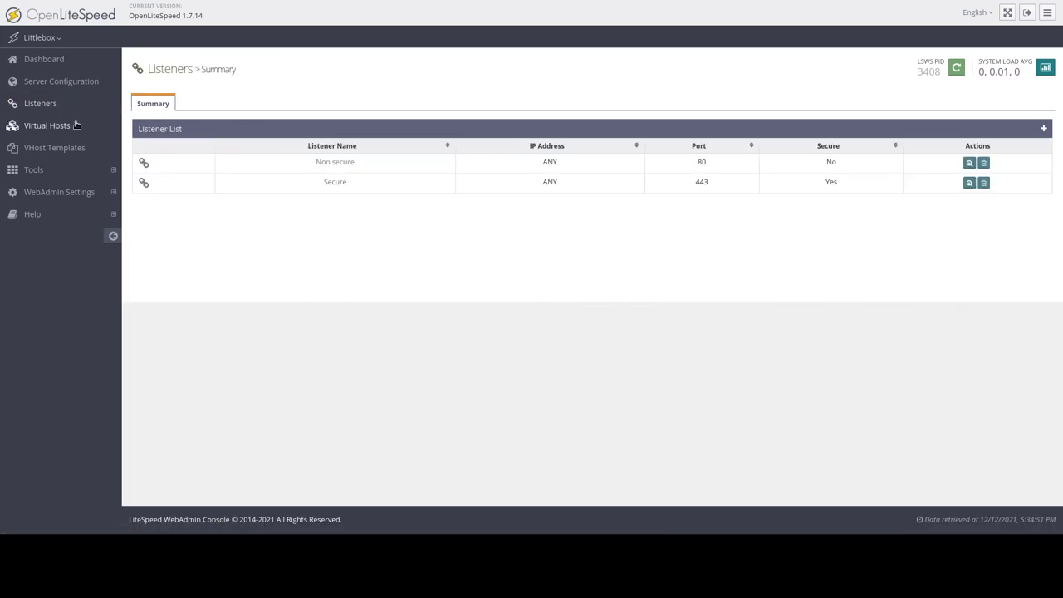
Step: Show the virtual host list and check the virtual host roots of Cert and LibreByte
click(73, 125)
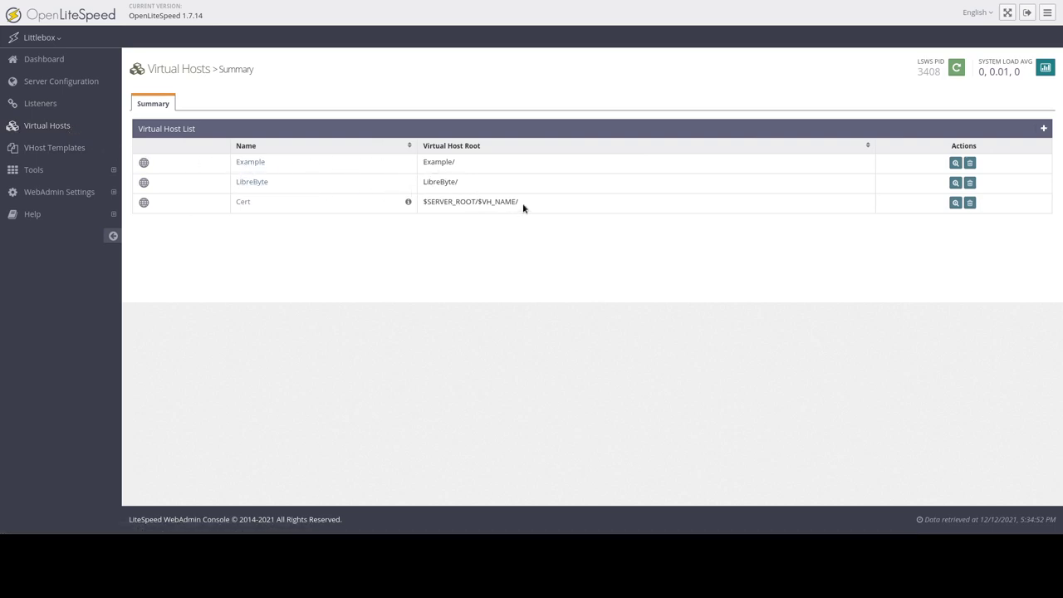
drag(521, 208, 419, 201)
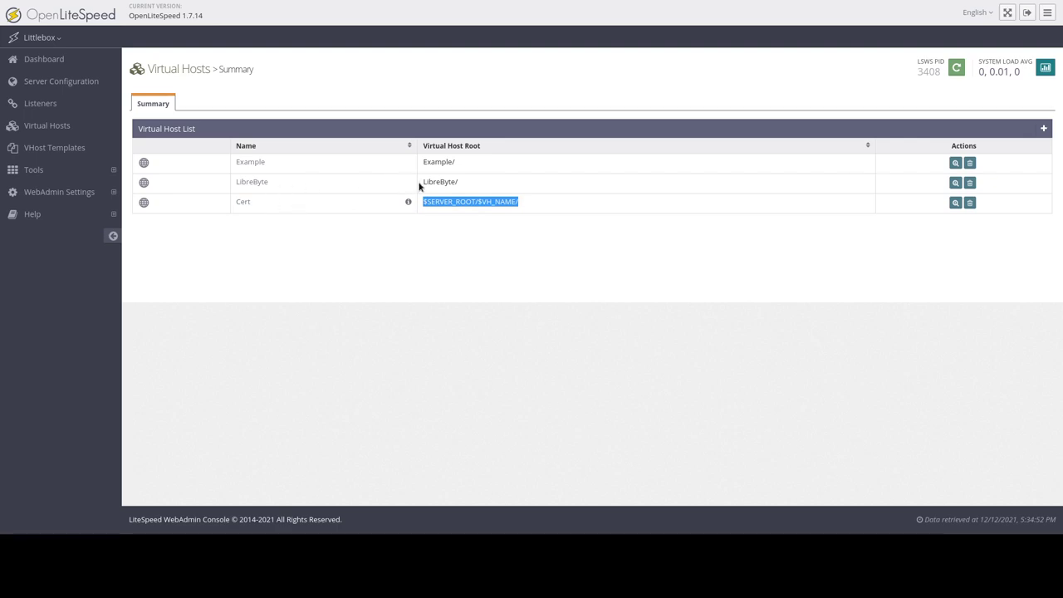
double_click(438, 181)
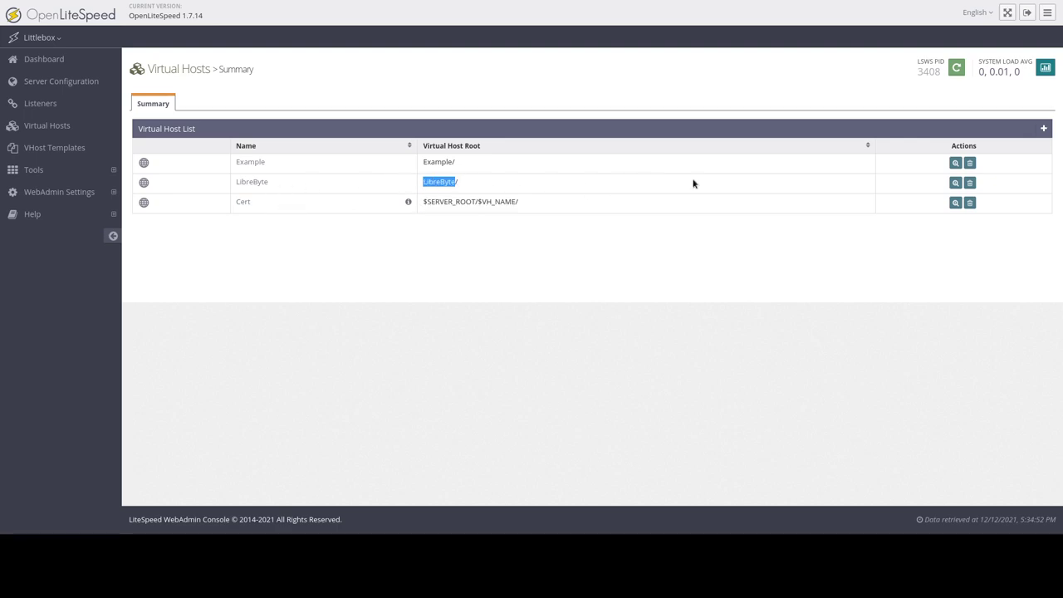
Step: Open the LibreByte virtual host and examine its basic settings, including name, root and config file
click(954, 185)
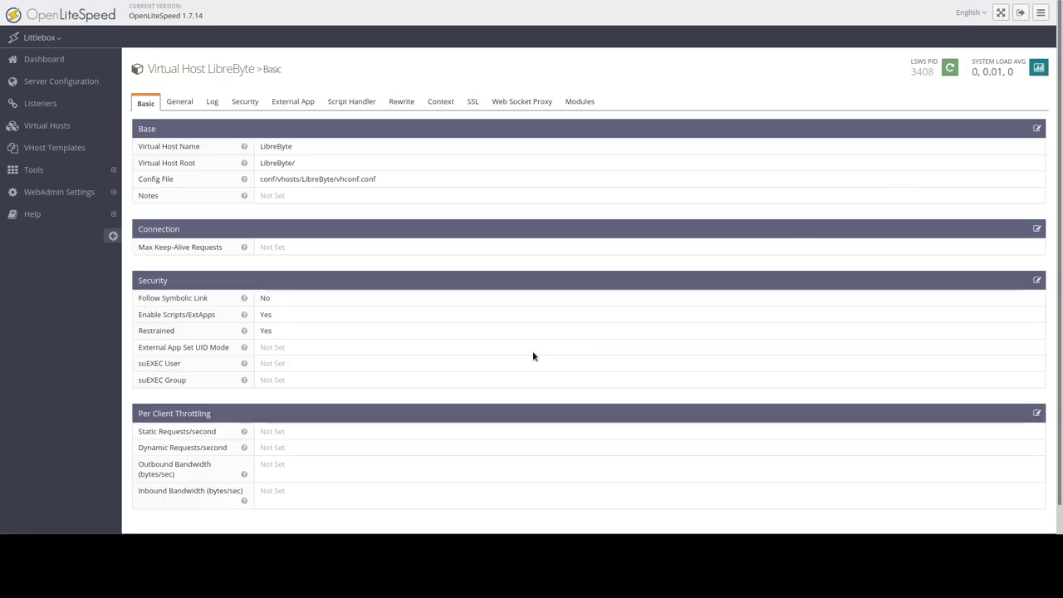
double_click(277, 146)
double_click(283, 163)
drag(377, 179, 258, 179)
scroll(385, 278, down, 1)
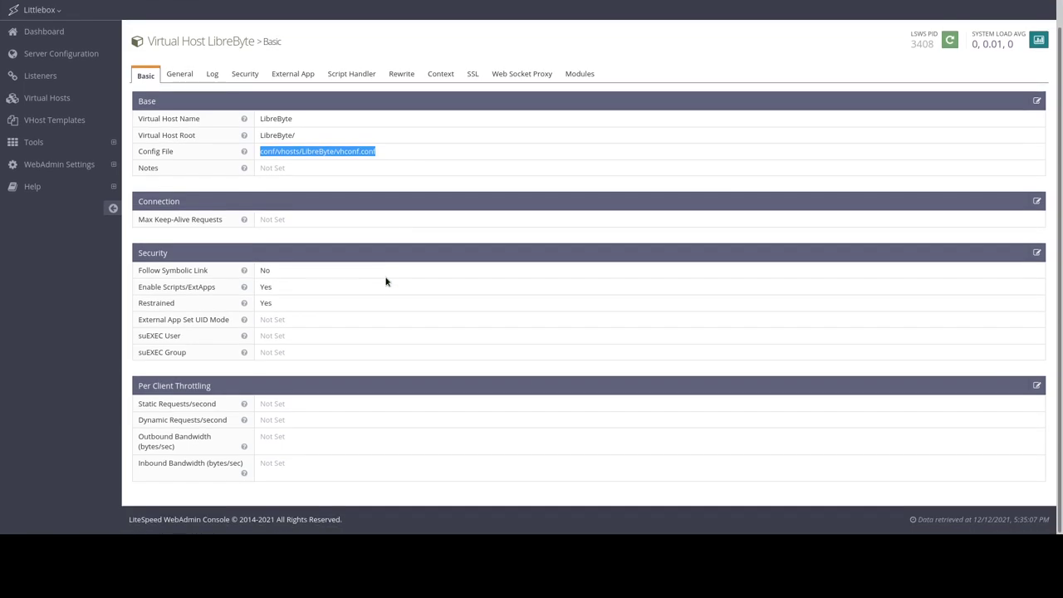
Step: Review LibreByte's general settings, checking document root, domain name, GZIP and Brotli compression, and index files
click(189, 81)
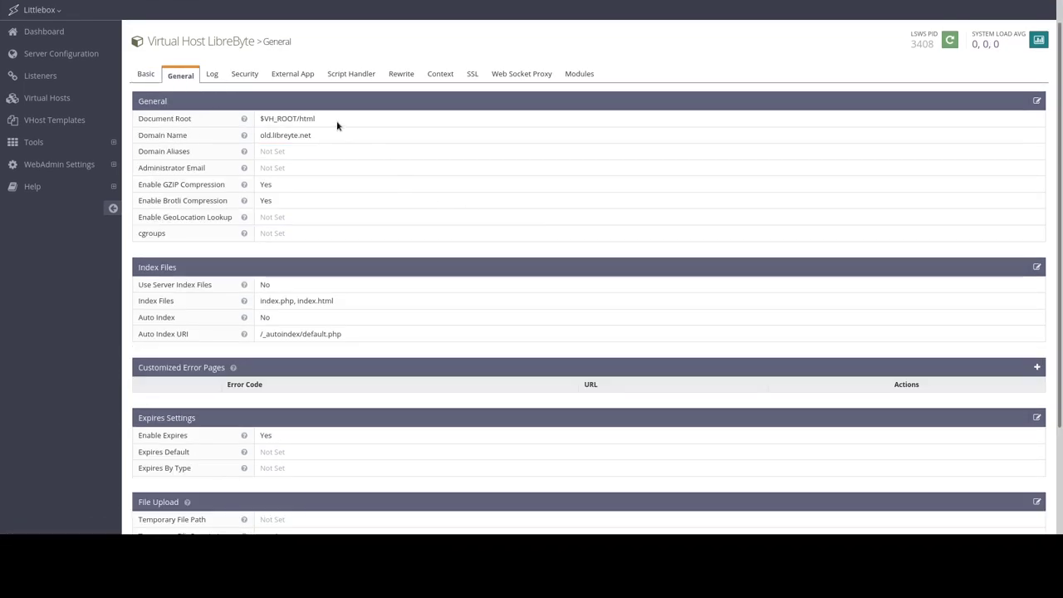
drag(319, 124, 250, 139)
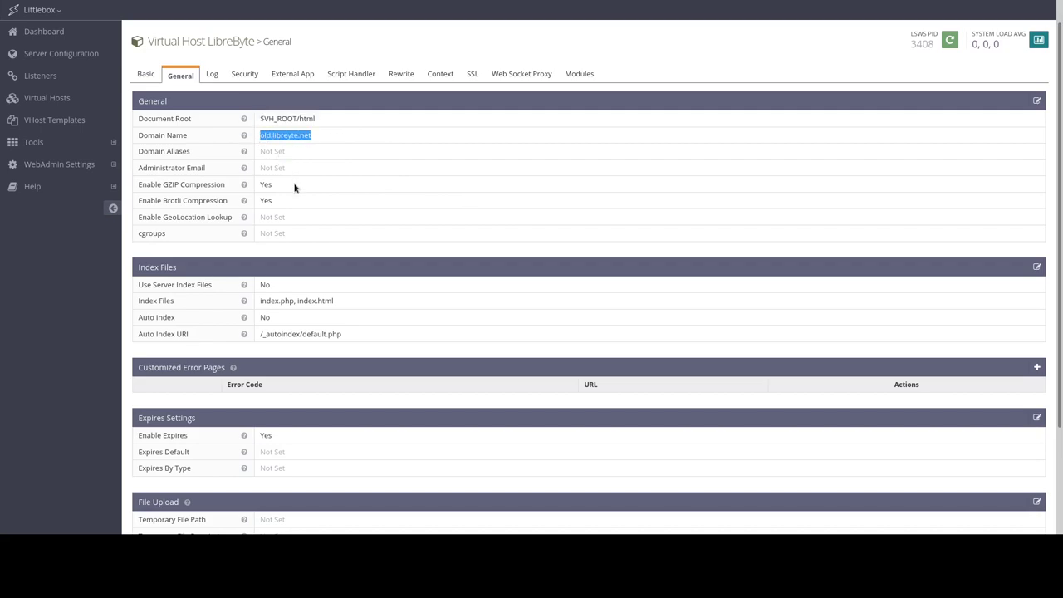
drag(292, 184, 249, 185)
drag(297, 209, 260, 202)
drag(348, 301, 260, 299)
scroll(528, 307, down, 3)
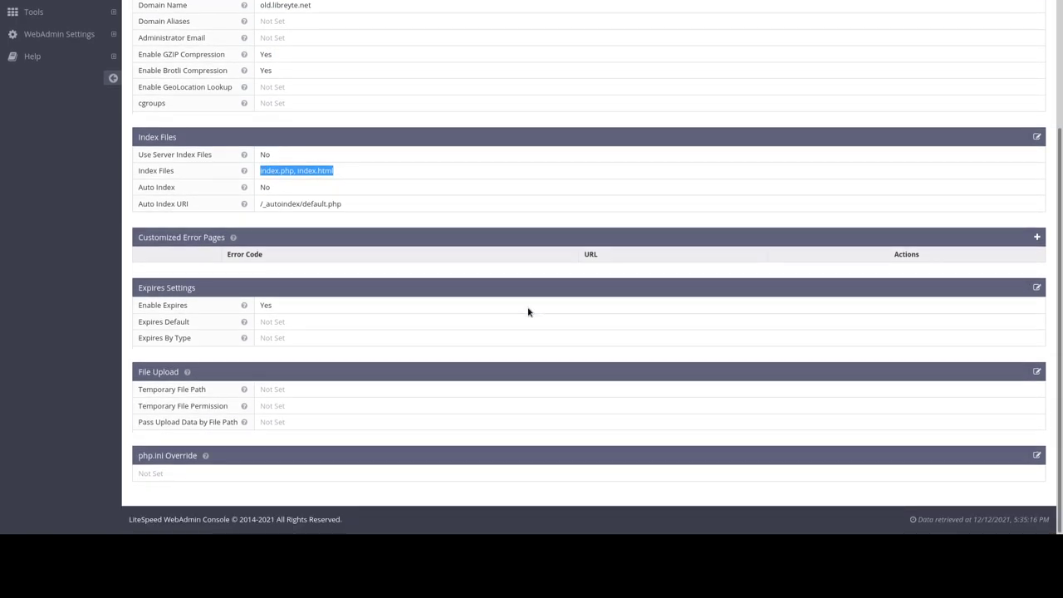
scroll(528, 307, up, 4)
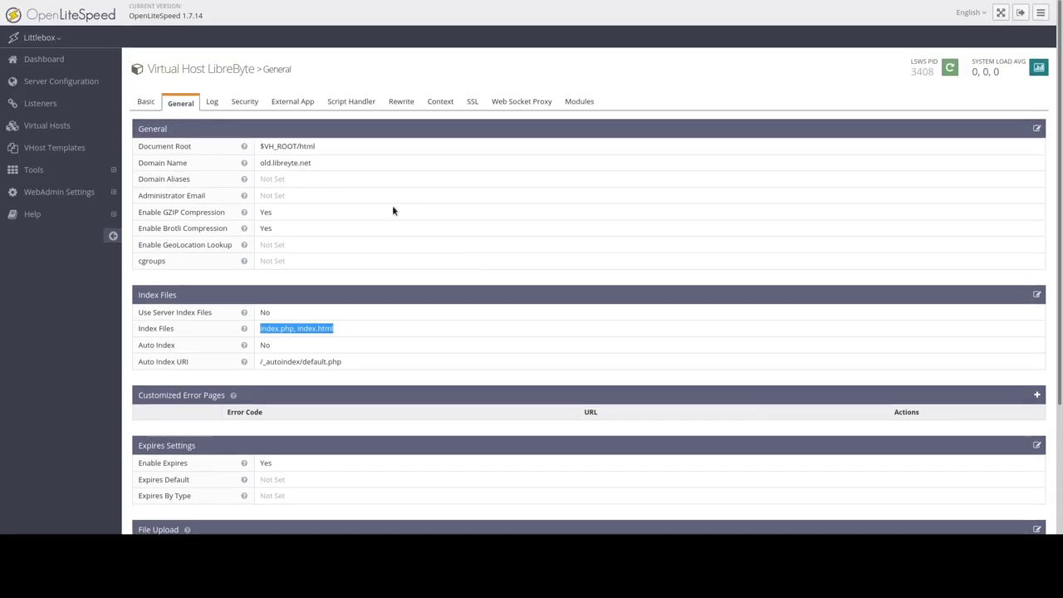
Step: View the LibreByte virtual host's log settings and check the Use Server's Log option
click(212, 105)
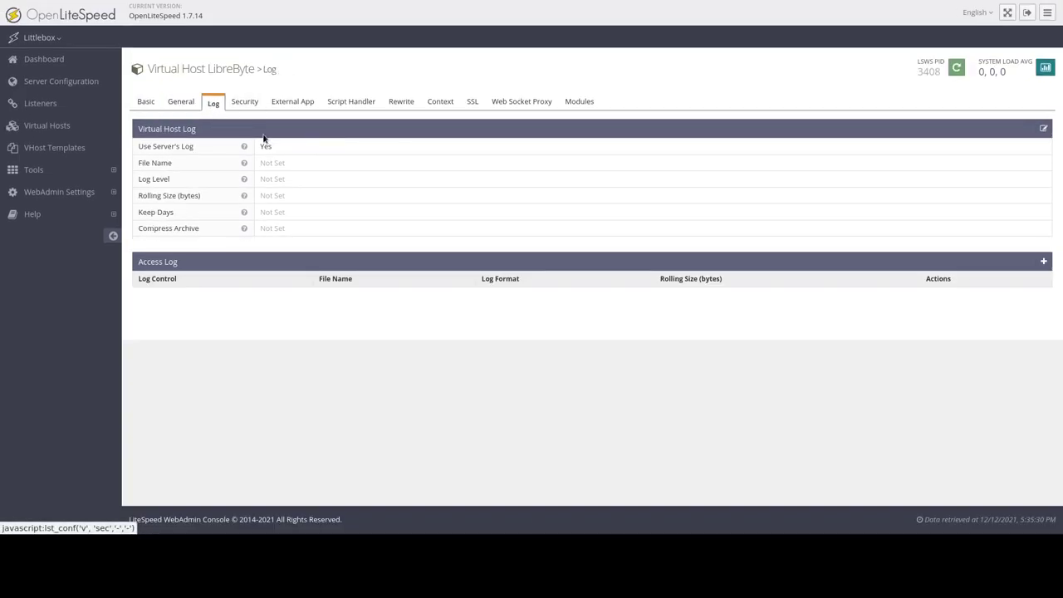
double_click(267, 149)
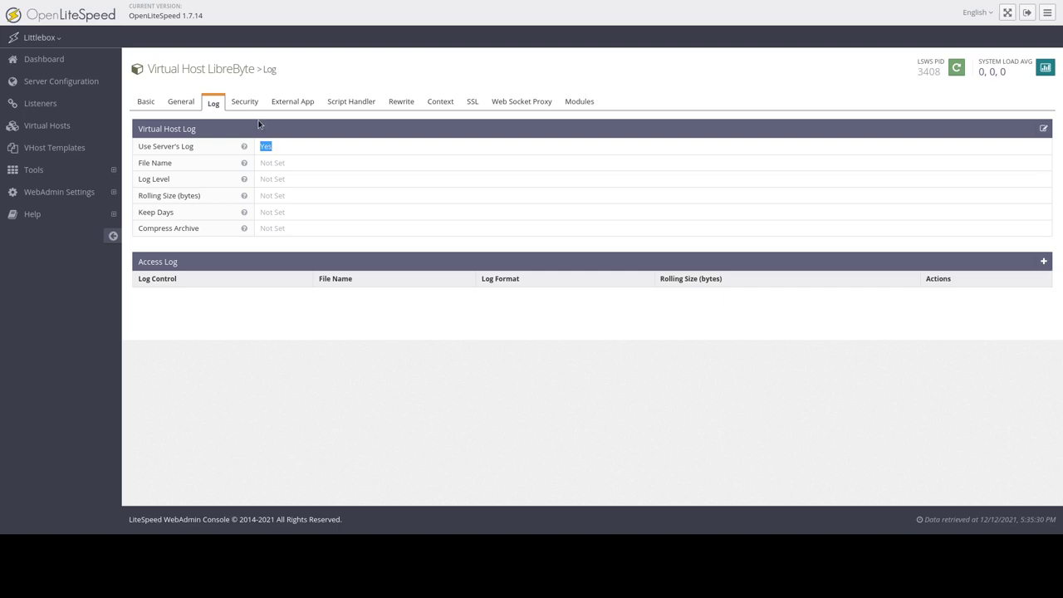
Step: View the LibreByte virtual host's security settings, external applications and script handler definitions
click(241, 104)
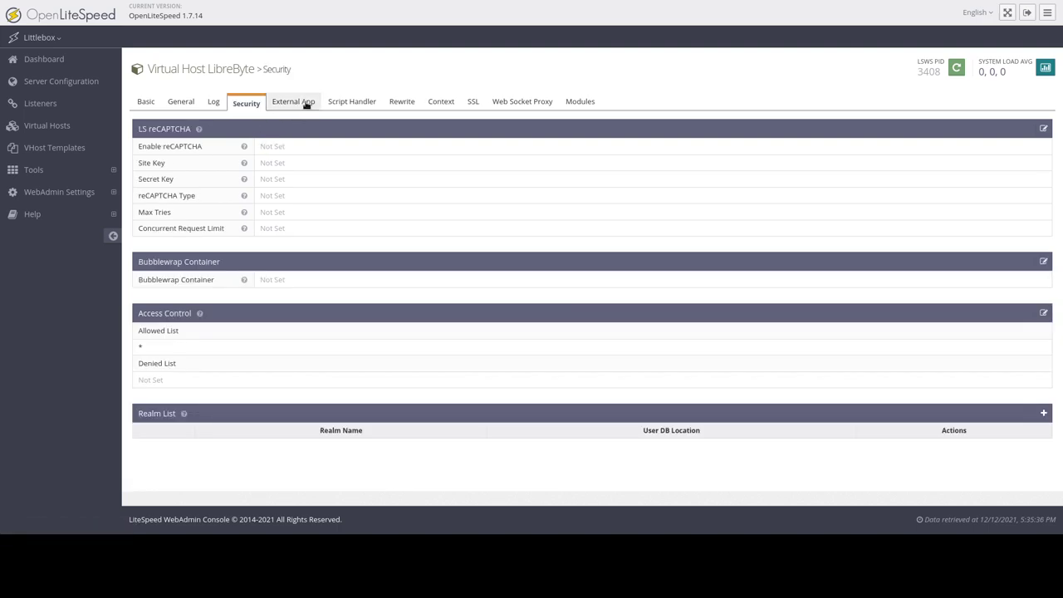
click(305, 104)
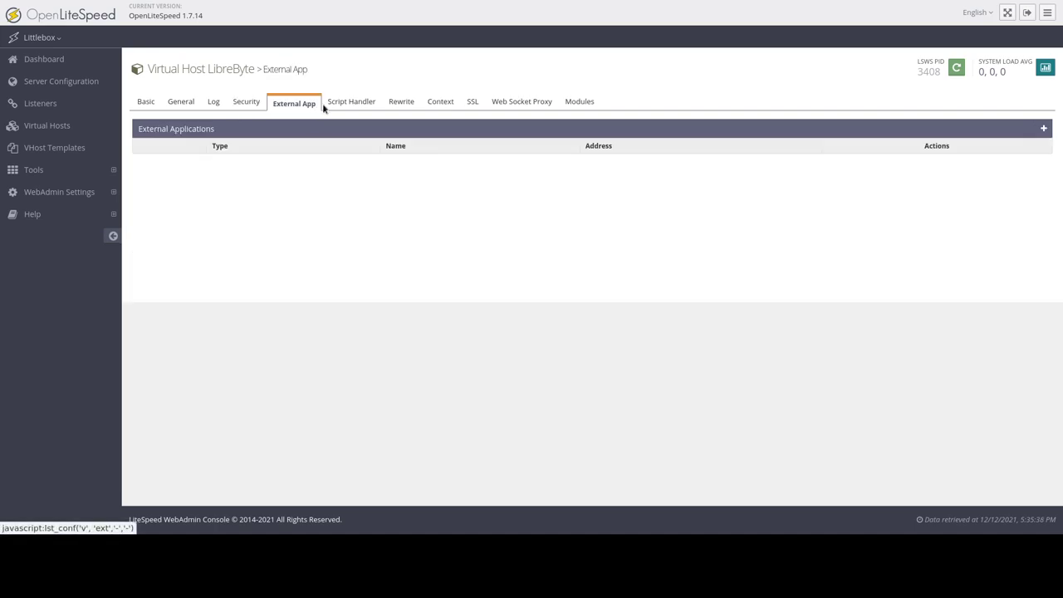
click(370, 103)
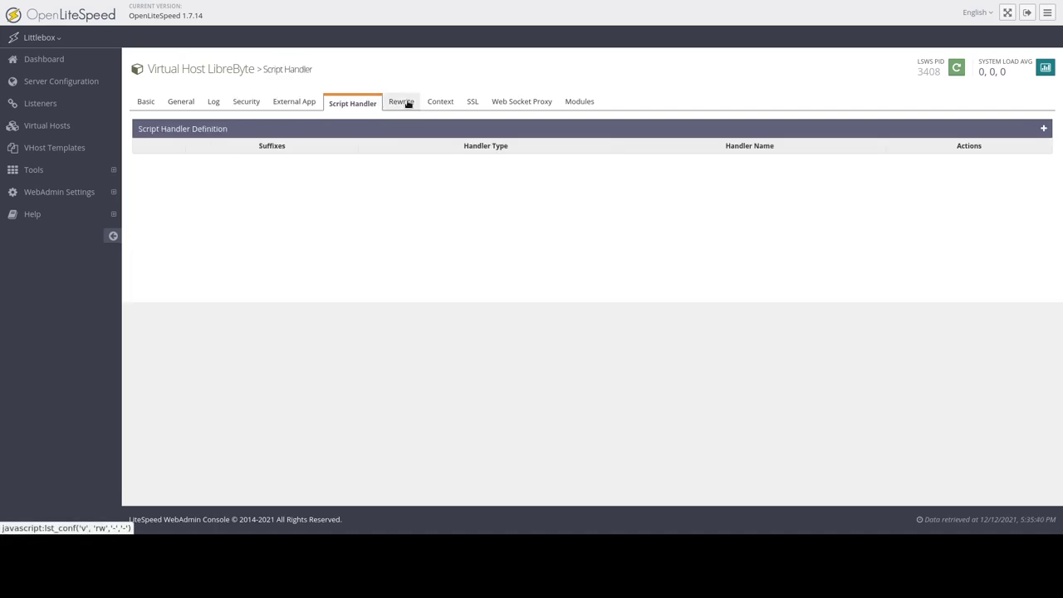
Step: Review LibreByte's rewrite settings, checking Enable Rewrite and Auto Load from .htaccess
click(407, 104)
double_click(265, 147)
double_click(268, 164)
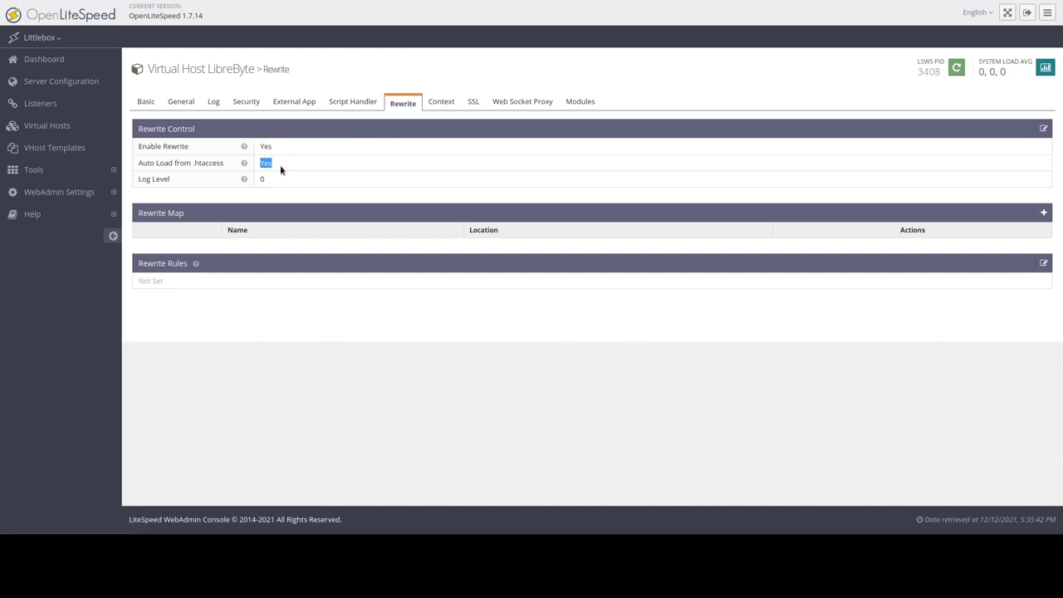
Step: Examine LibreByte's static context for the wp-admin PHP URI, checking its URI, accessibility and MIME type, and return to the context list
click(431, 112)
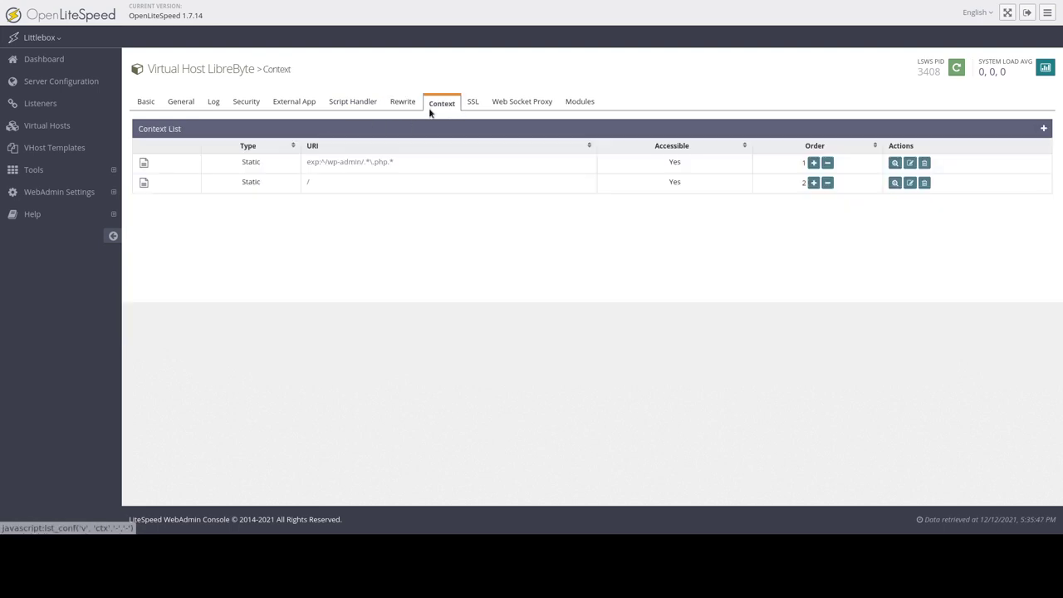
double_click(253, 161)
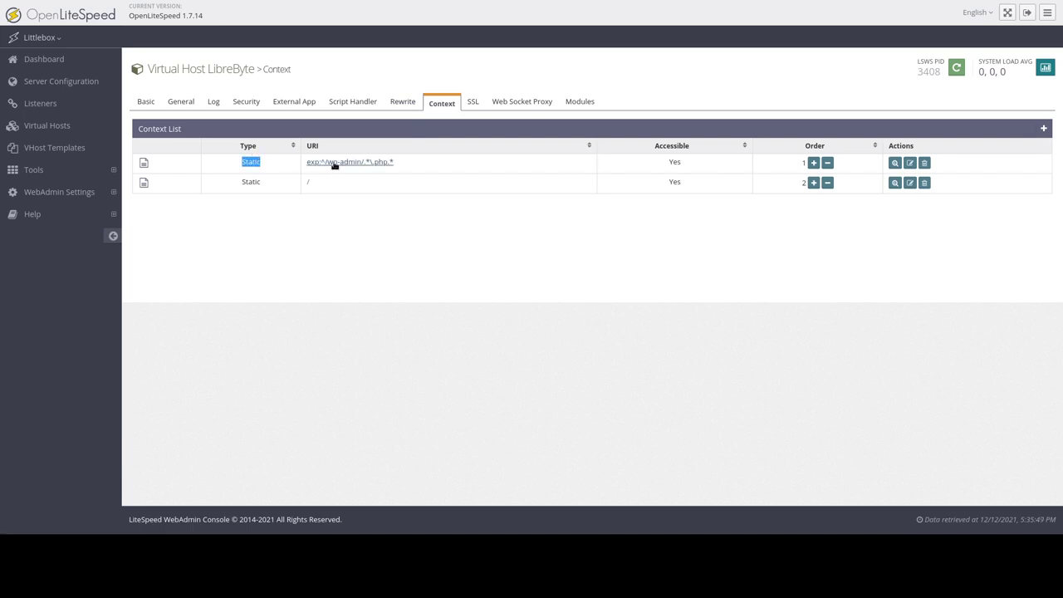
click(383, 164)
drag(357, 148, 252, 145)
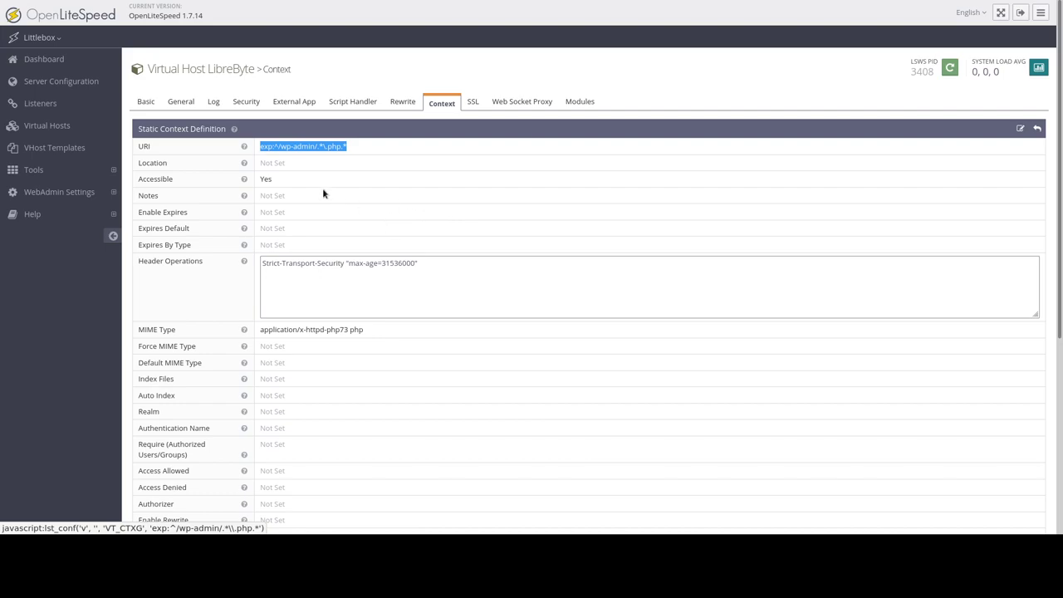
double_click(265, 179)
click(368, 334)
double_click(356, 329)
drag(335, 330, 259, 333)
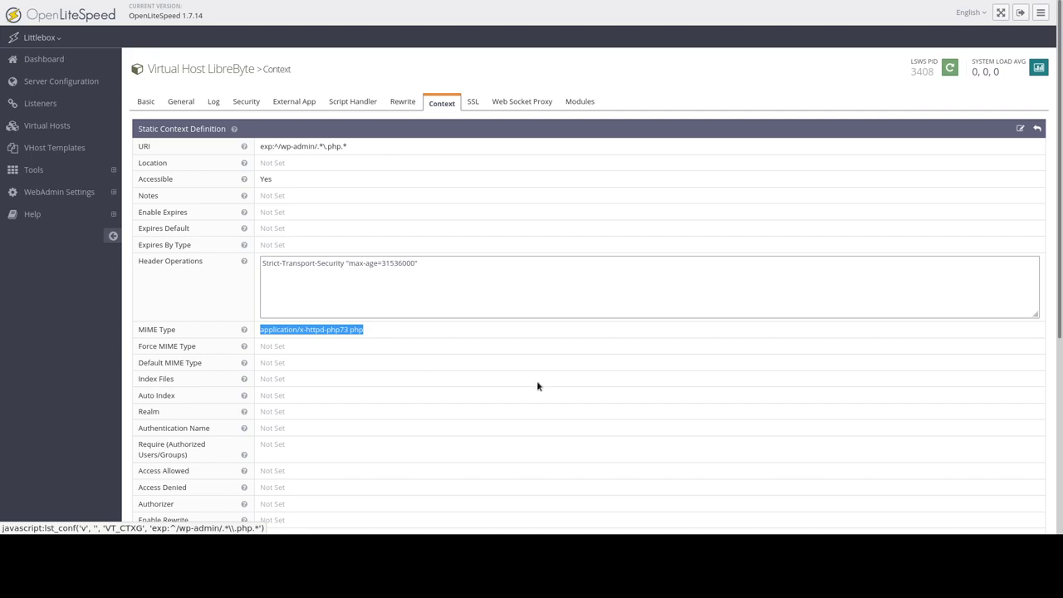
scroll(544, 383, down, 5)
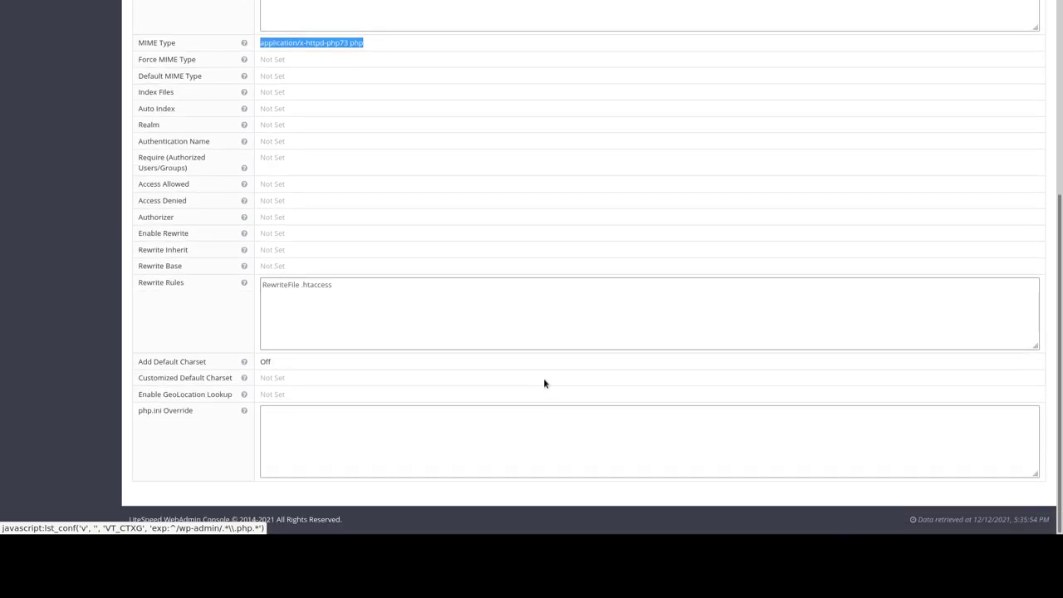
scroll(544, 383, up, 5)
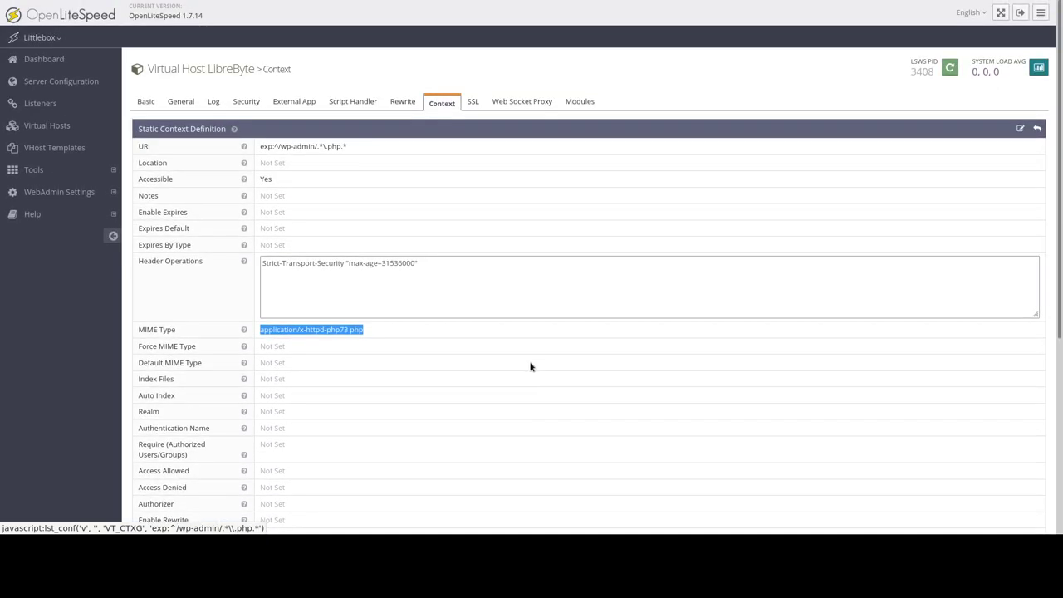
click(1038, 129)
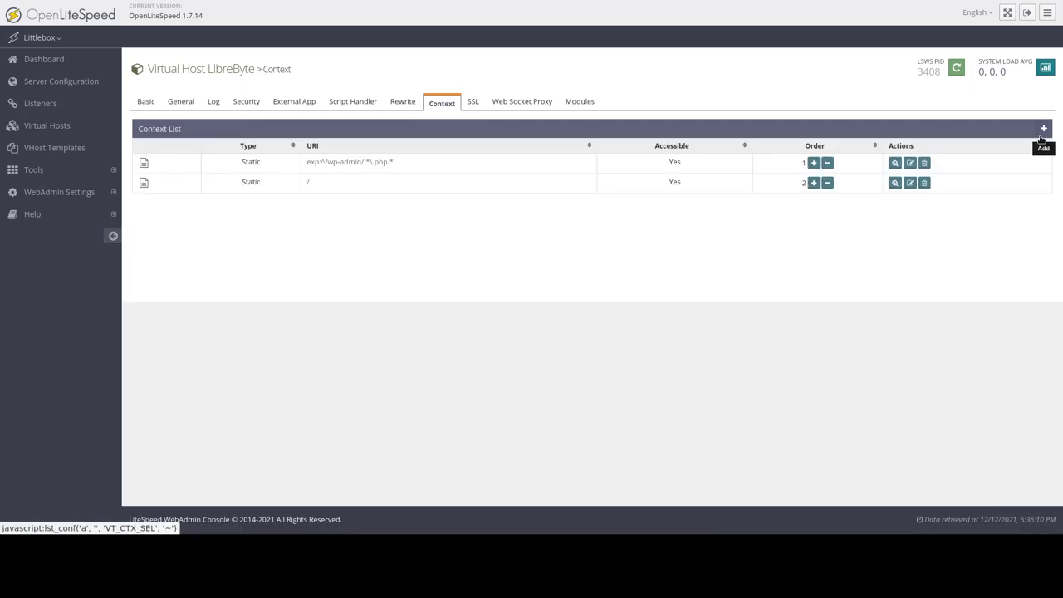
Step: Look through the definition of LibreByte's static context for the URI / and return to the context list
click(309, 184)
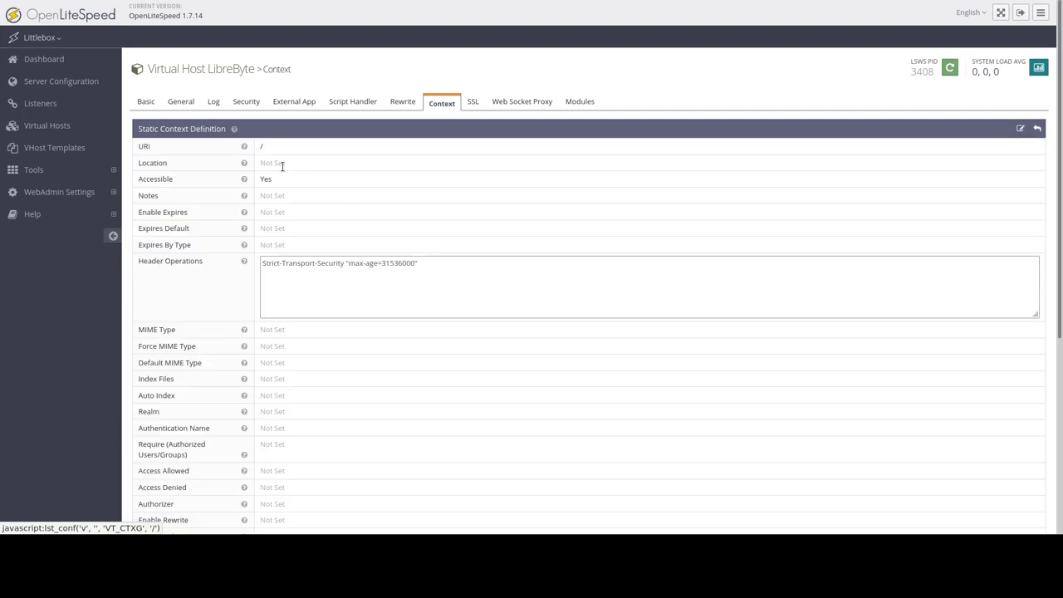
scroll(420, 316, down, 4)
scroll(422, 322, up, 2)
scroll(422, 322, up, 1)
click(1038, 129)
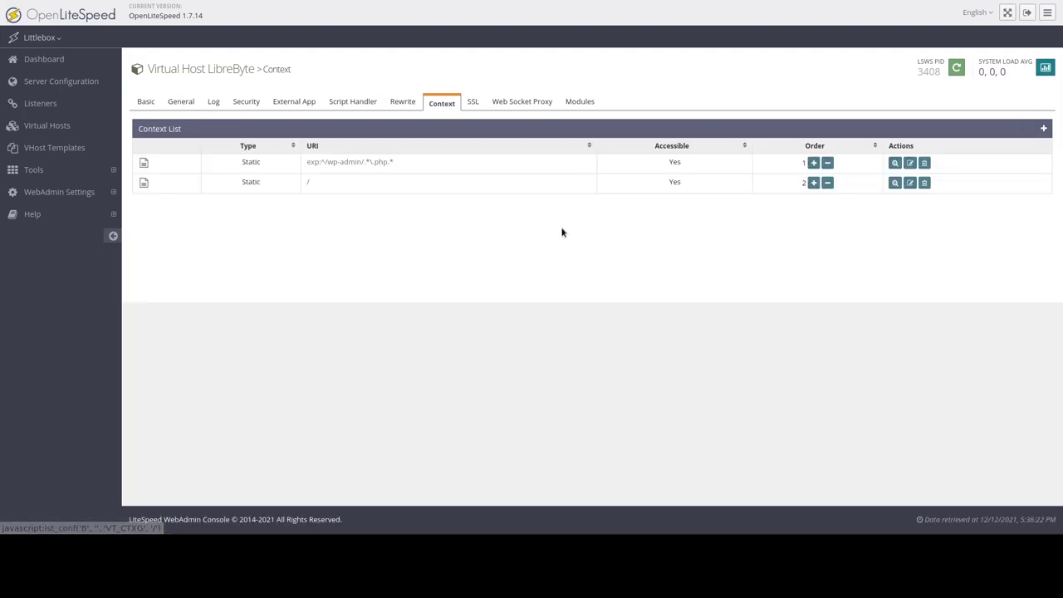
Step: Review LibreByte's SSL private key file, certificate file and Chained Certificate setting
click(474, 106)
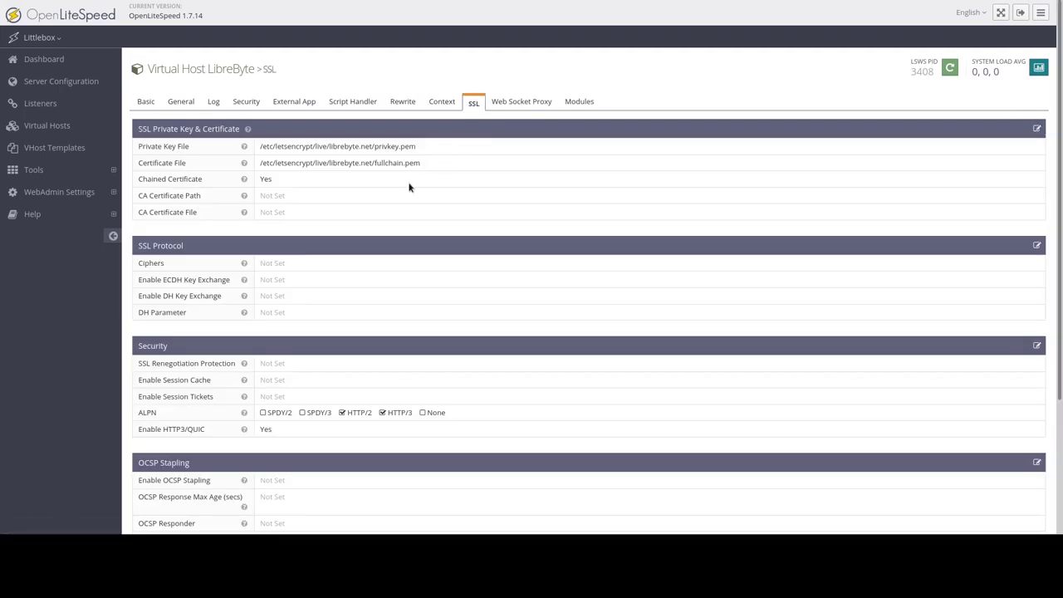
drag(442, 144, 249, 148)
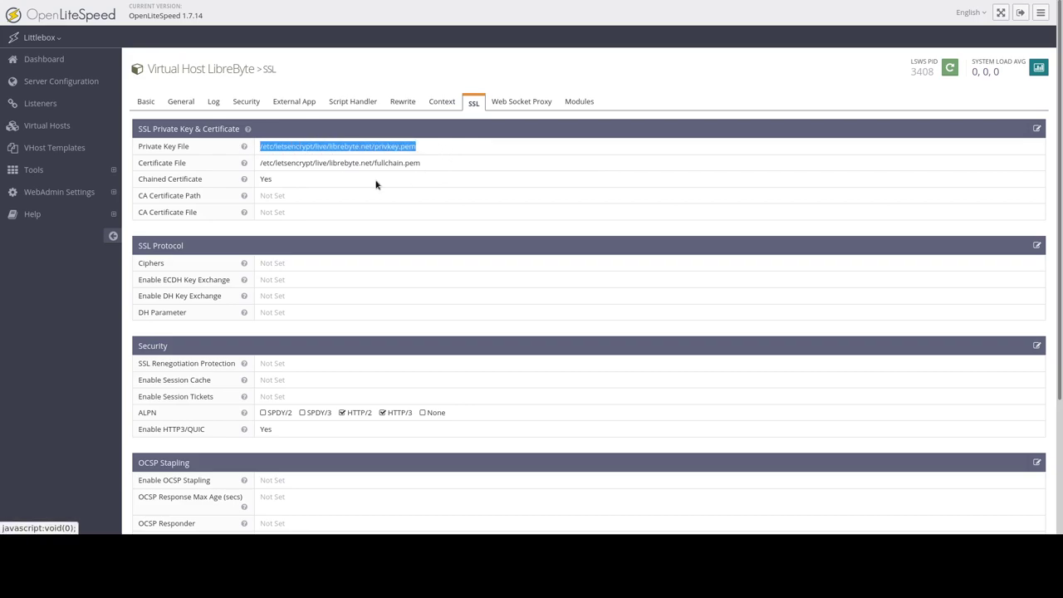
drag(449, 164, 270, 163)
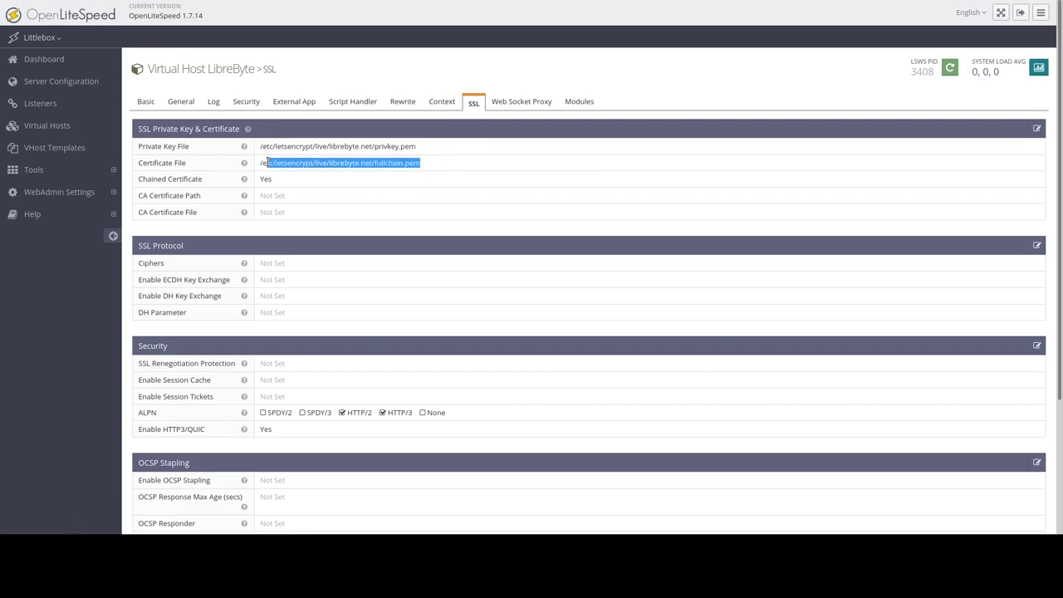
drag(420, 165, 256, 164)
double_click(266, 180)
Step: Check the HTTP/2 and HTTP/3 ALPN options in LibreByte's SSL security settings and look over the OCSP and client verification sections
scroll(479, 246, down, 3)
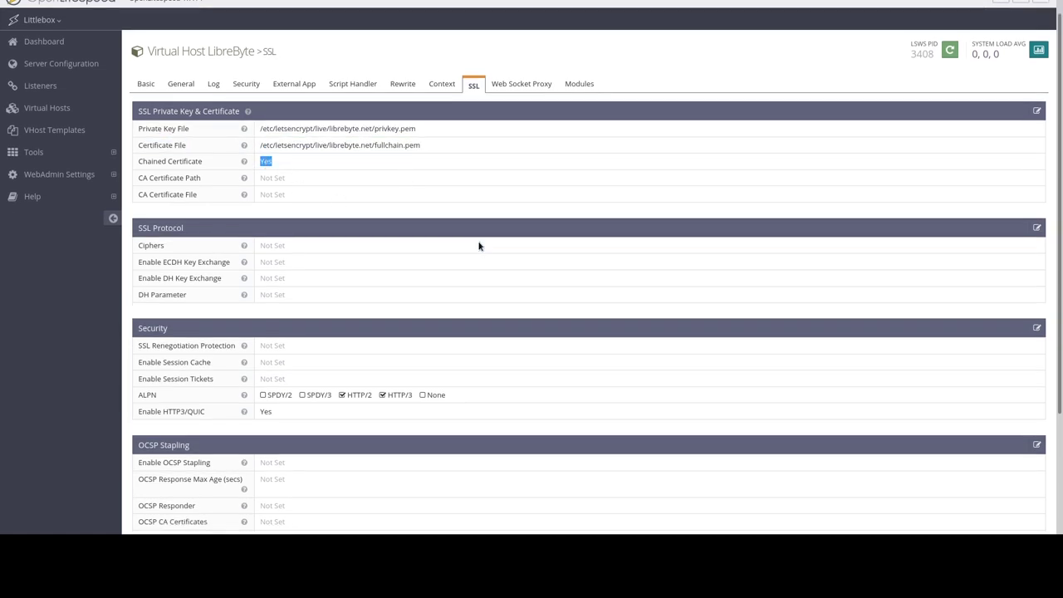
double_click(358, 287)
click(404, 286)
drag(414, 289, 387, 287)
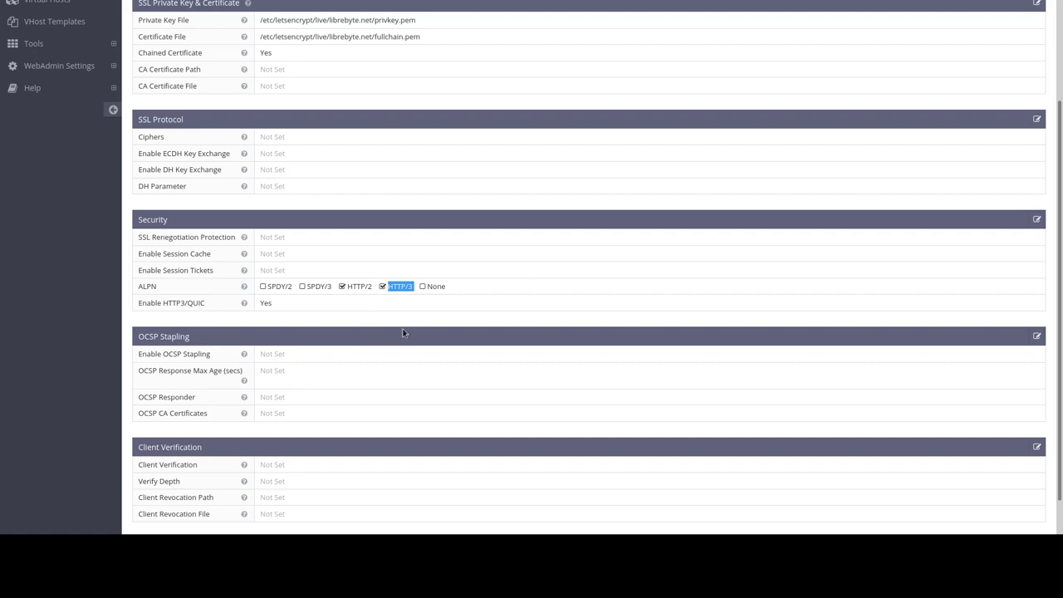
scroll(403, 332, down, 1)
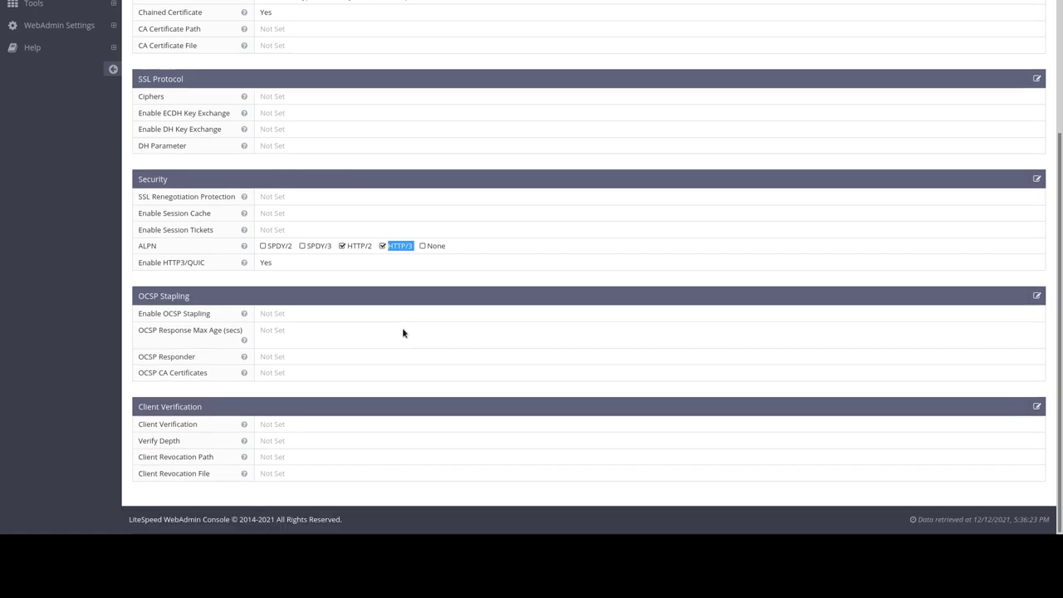
scroll(403, 333, up, 4)
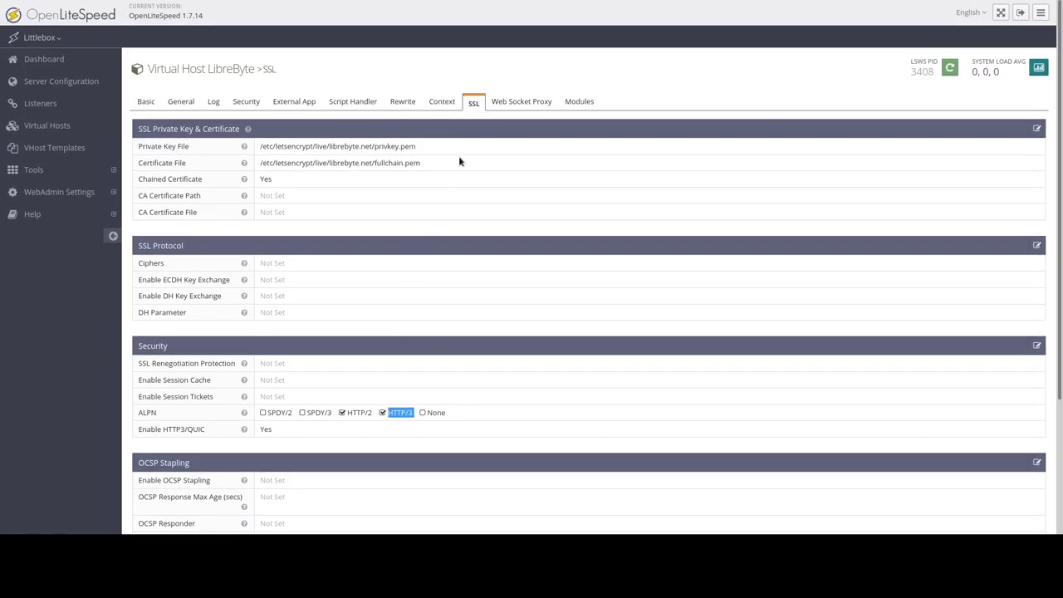
Step: View LibreByte's web socket proxy setup and inspect the cache module's parameters and configuration
click(532, 103)
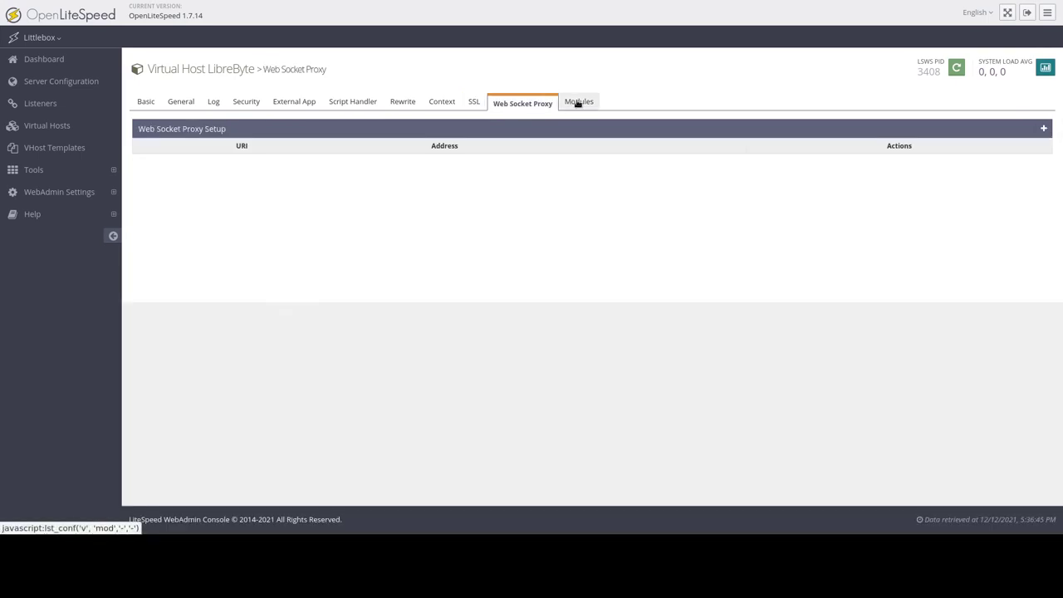
click(578, 104)
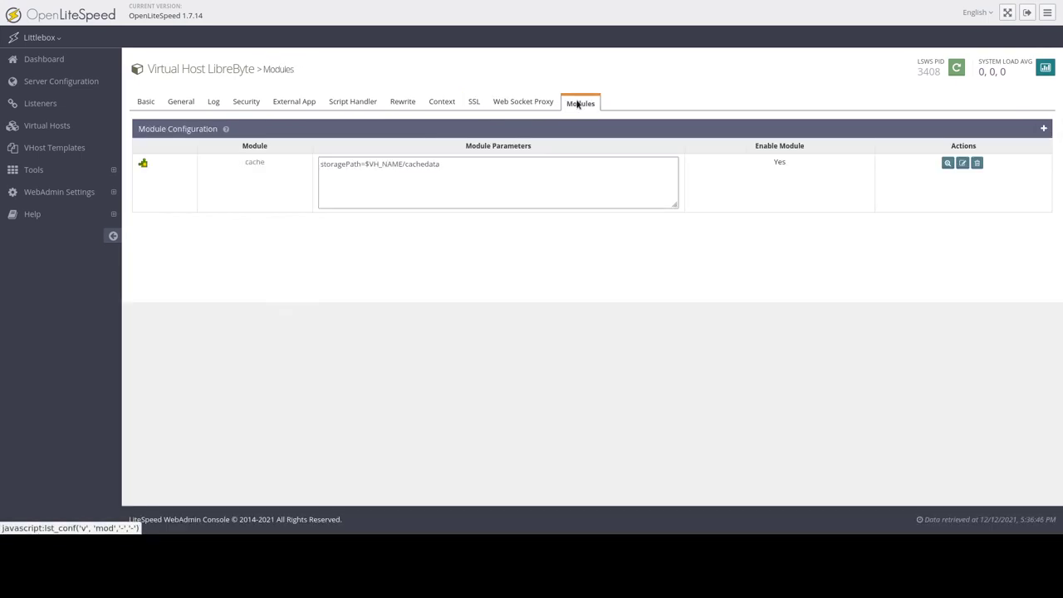
triple_click(324, 170)
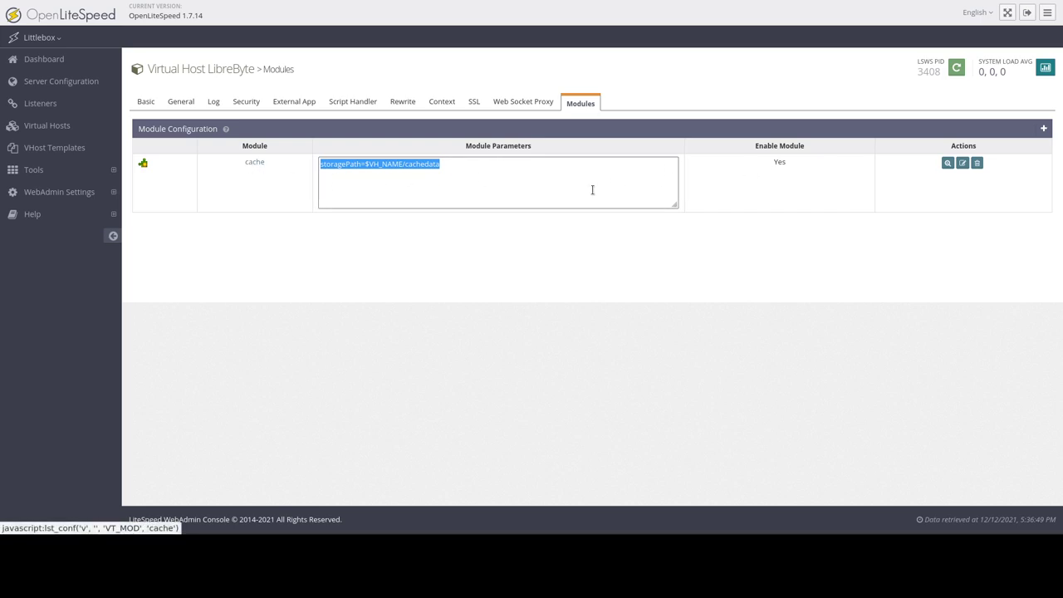
click(252, 162)
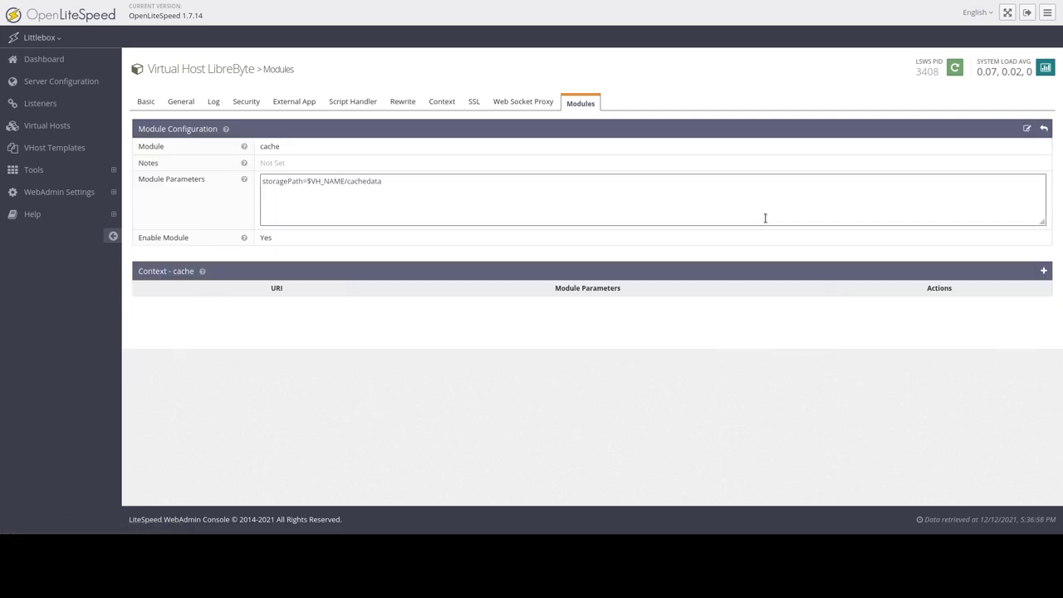
click(1044, 130)
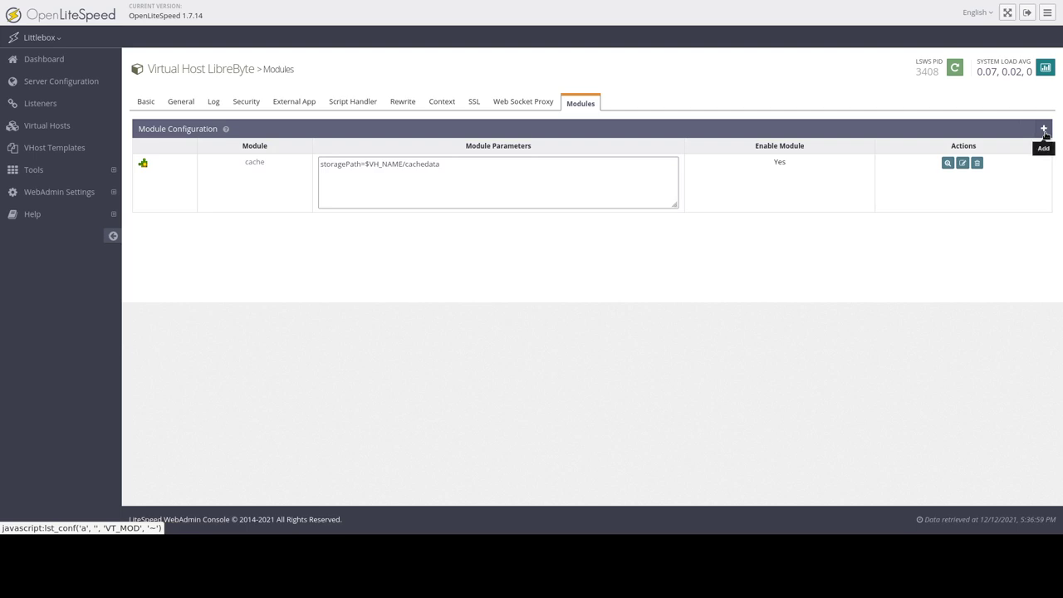
Step: Show the virtual host templates, open centralConfigLog and look through its template and general settings
click(67, 149)
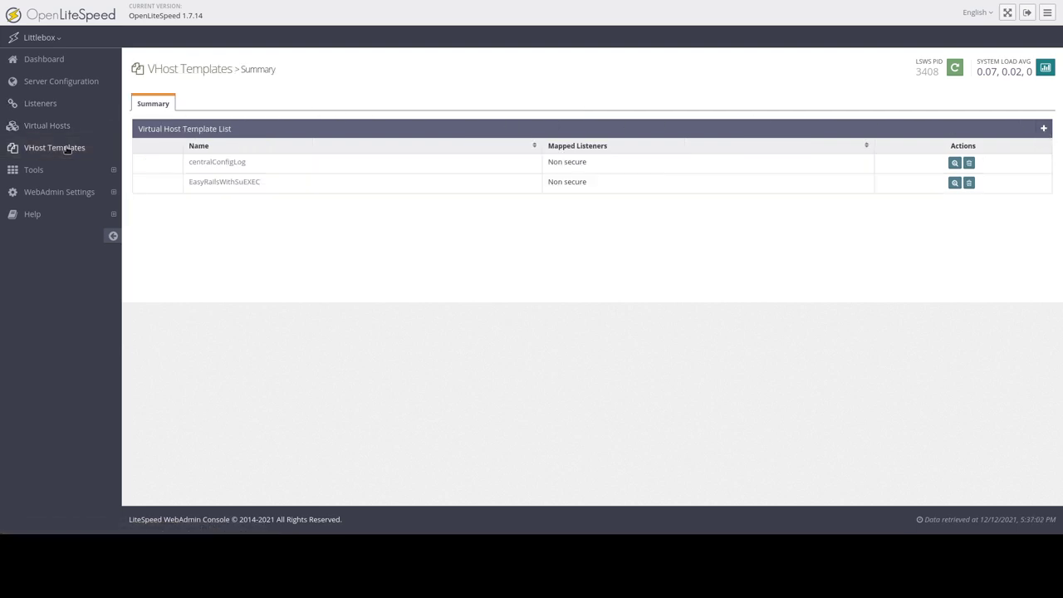
click(258, 163)
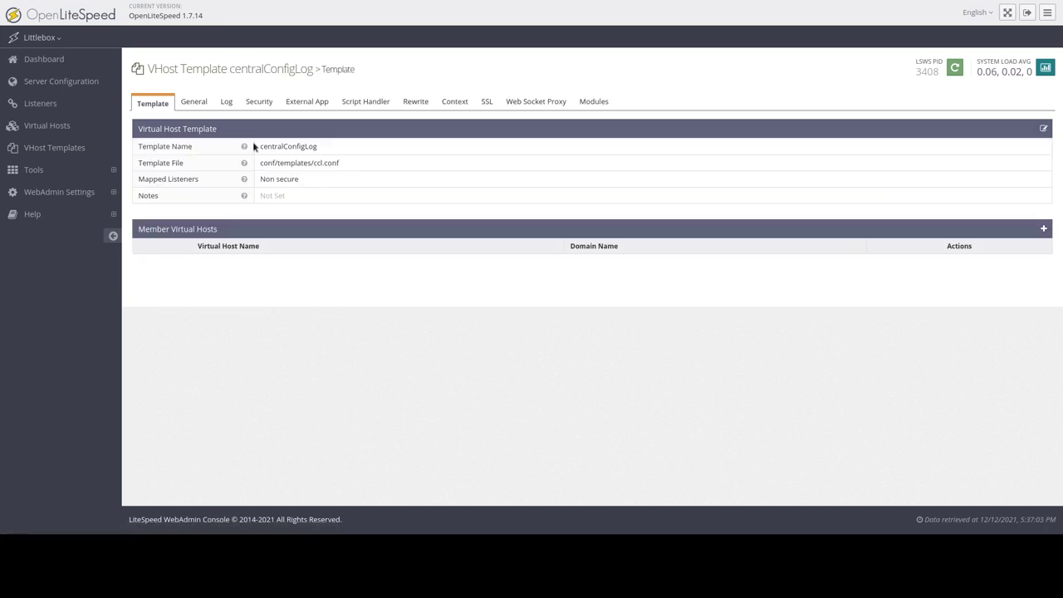
click(186, 102)
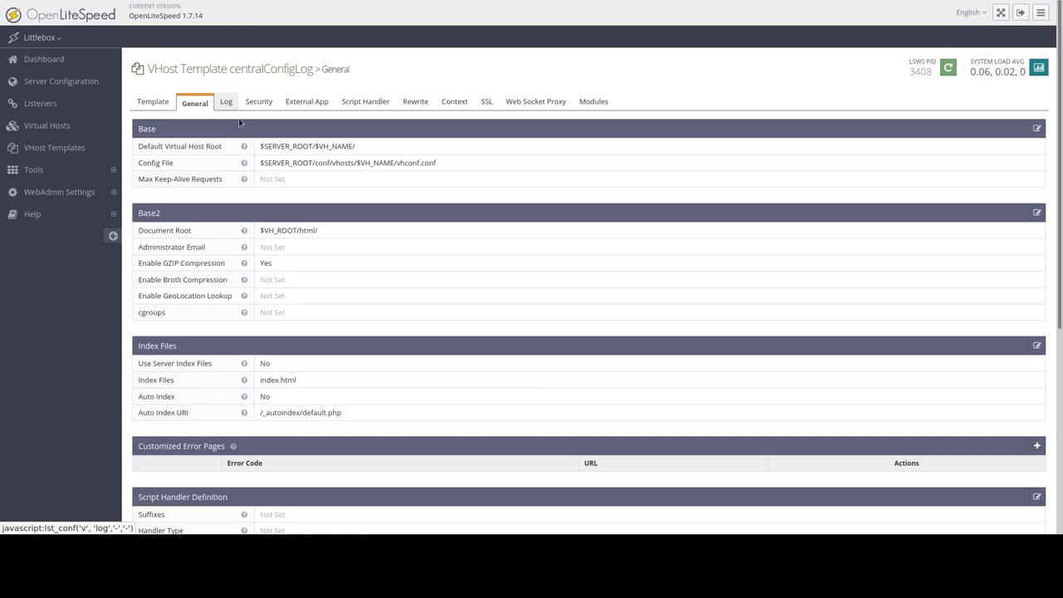
scroll(595, 271, down, 4)
scroll(597, 274, up, 4)
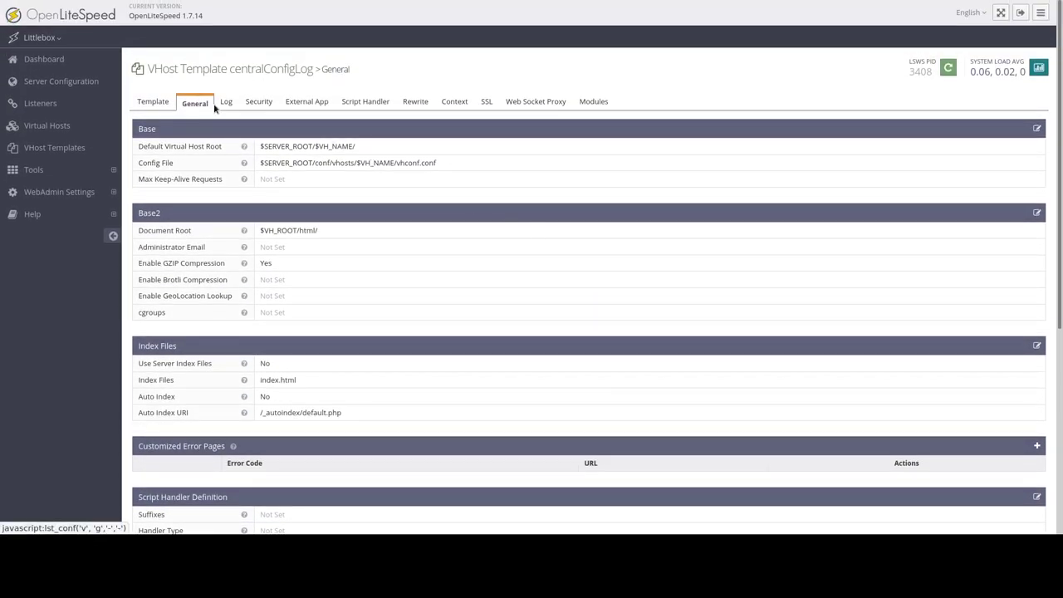
Step: Review the centralConfigLog template's log settings and look through its security settings
click(225, 104)
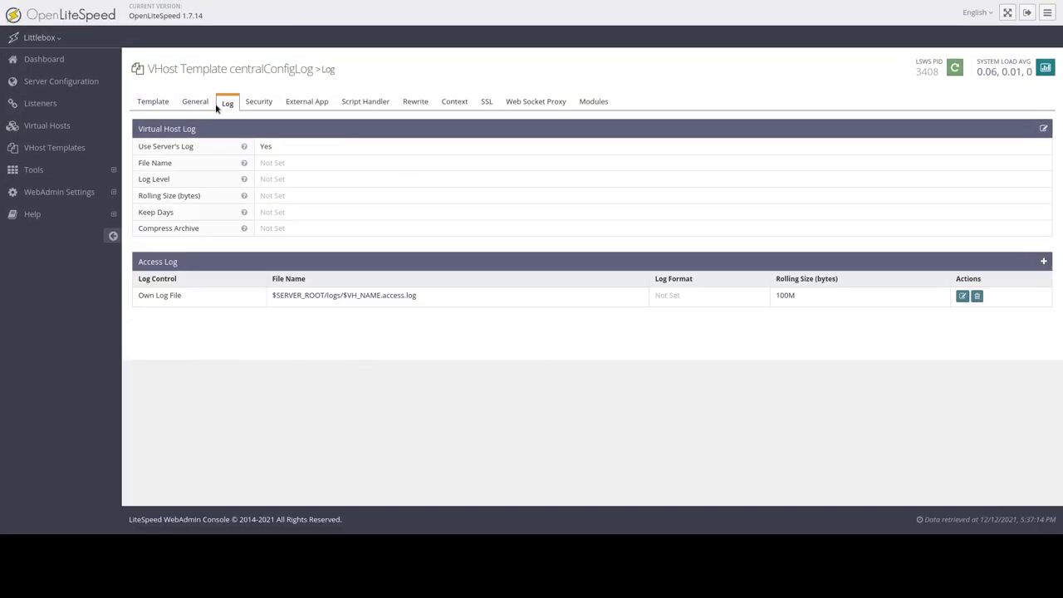
click(268, 107)
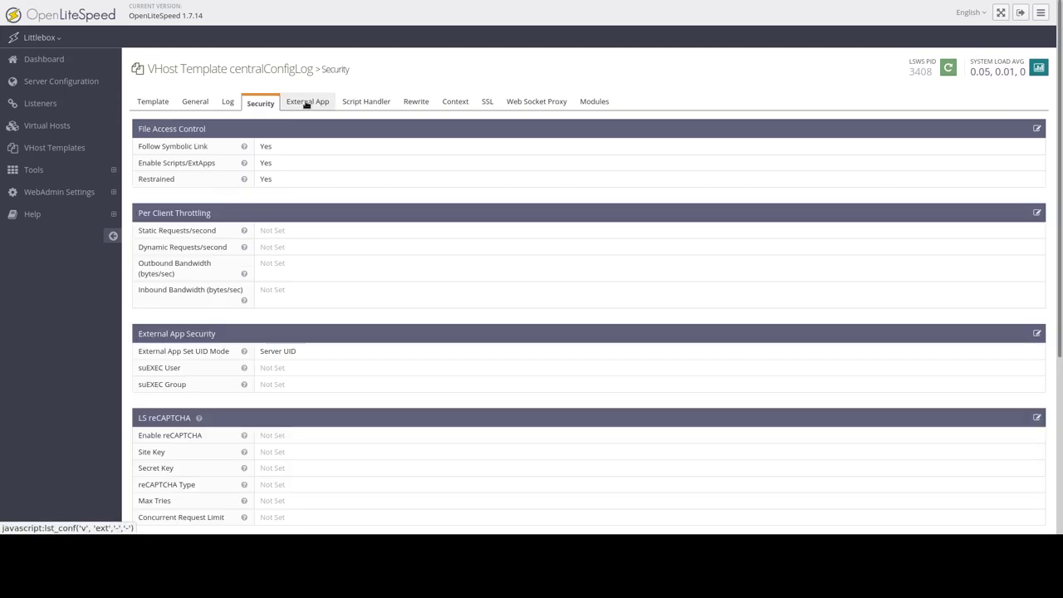
scroll(597, 412, down, 3)
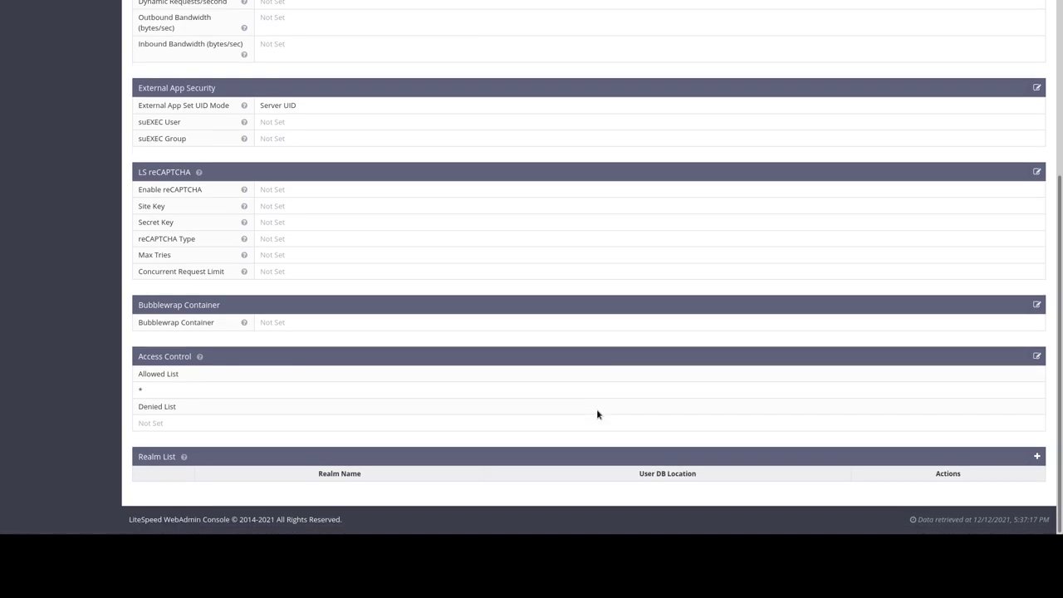
scroll(596, 411, up, 4)
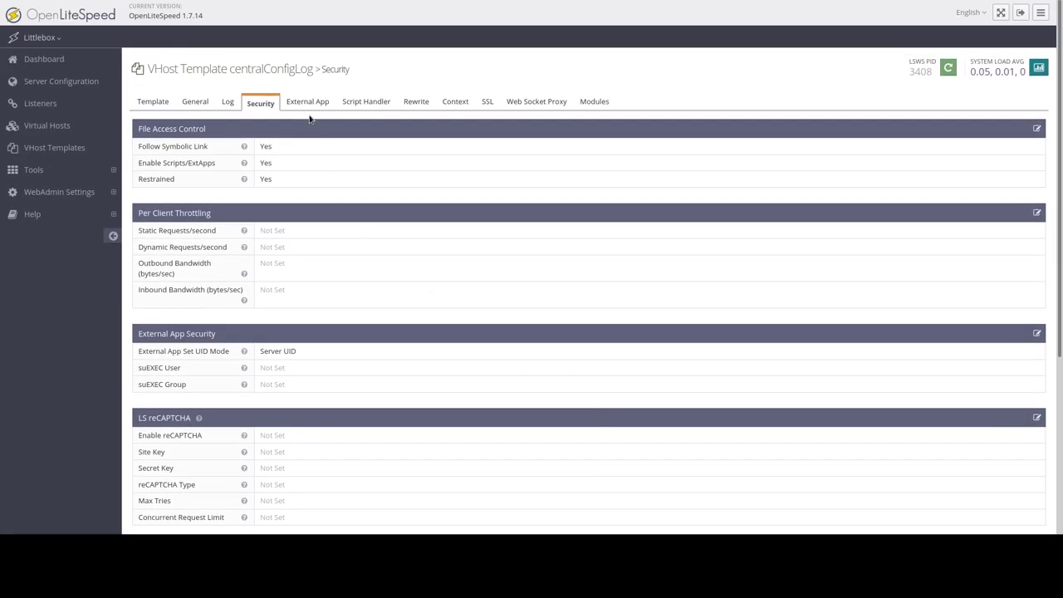
Step: View the centralConfigLog template's external applications, script handler definitions and rewrite settings
click(307, 104)
click(379, 104)
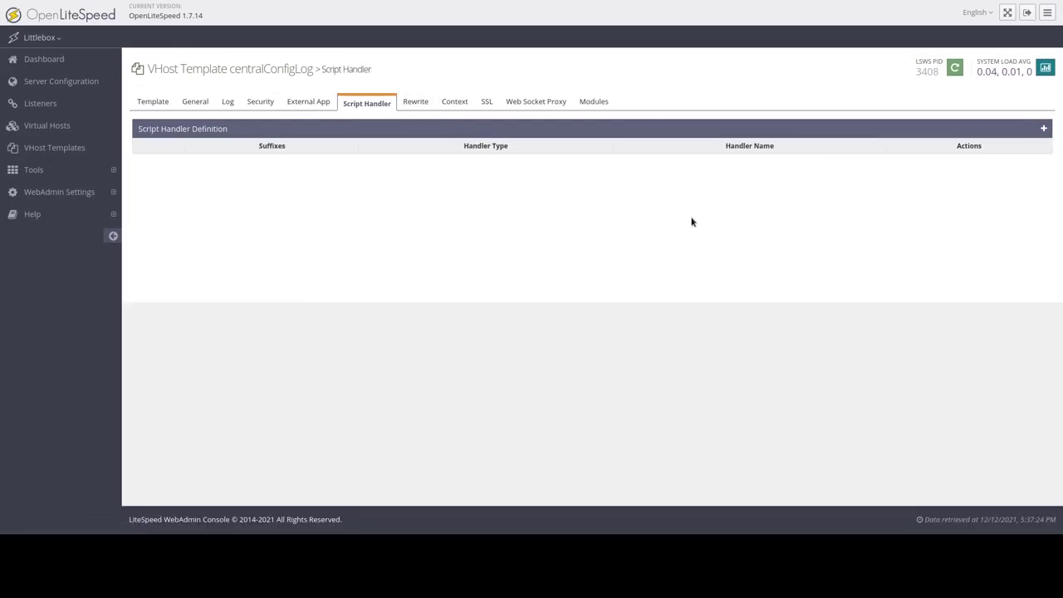
click(407, 103)
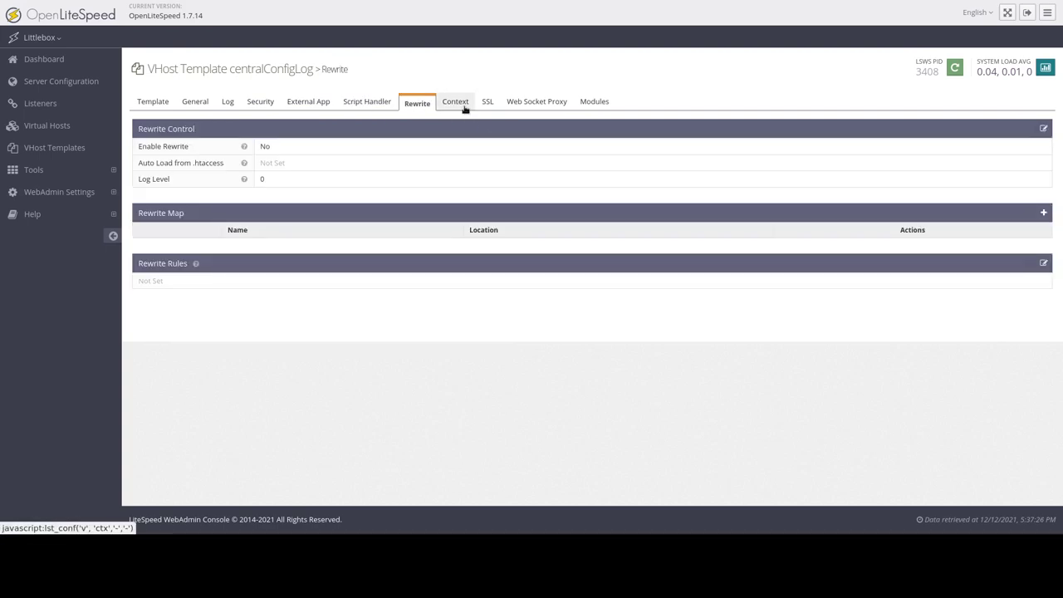
Step: View the centralConfigLog template's context list, SSL settings, web socket proxy setup and module configuration
click(462, 103)
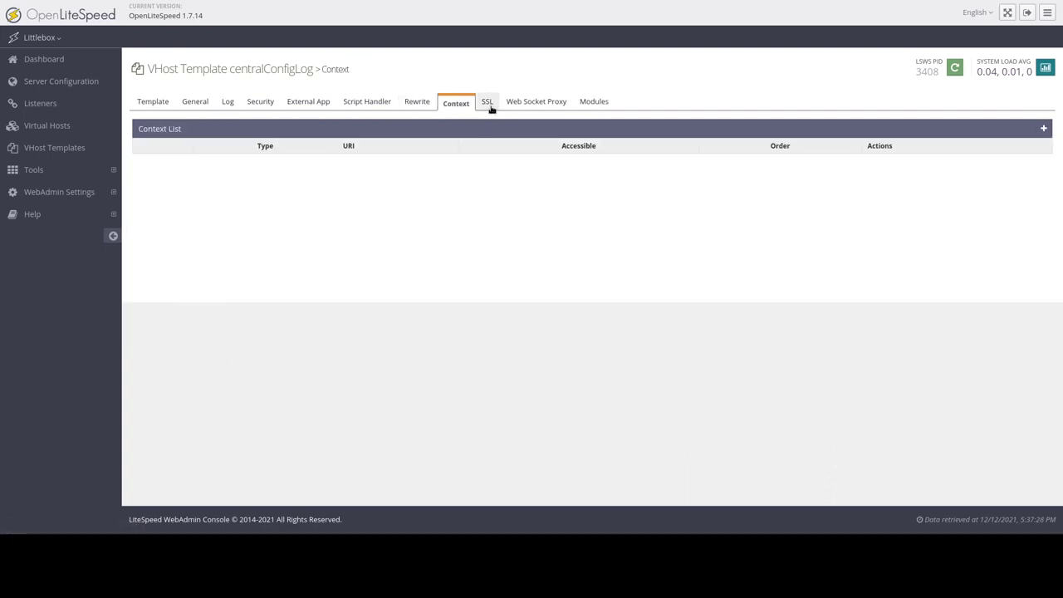
click(488, 103)
scroll(658, 410, down, 3)
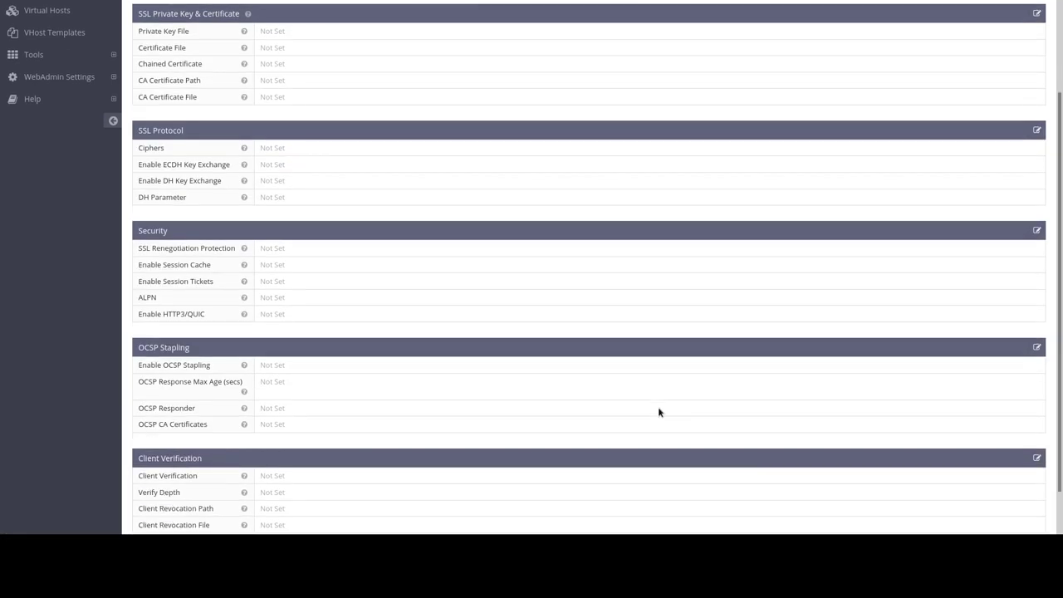
scroll(658, 410, up, 3)
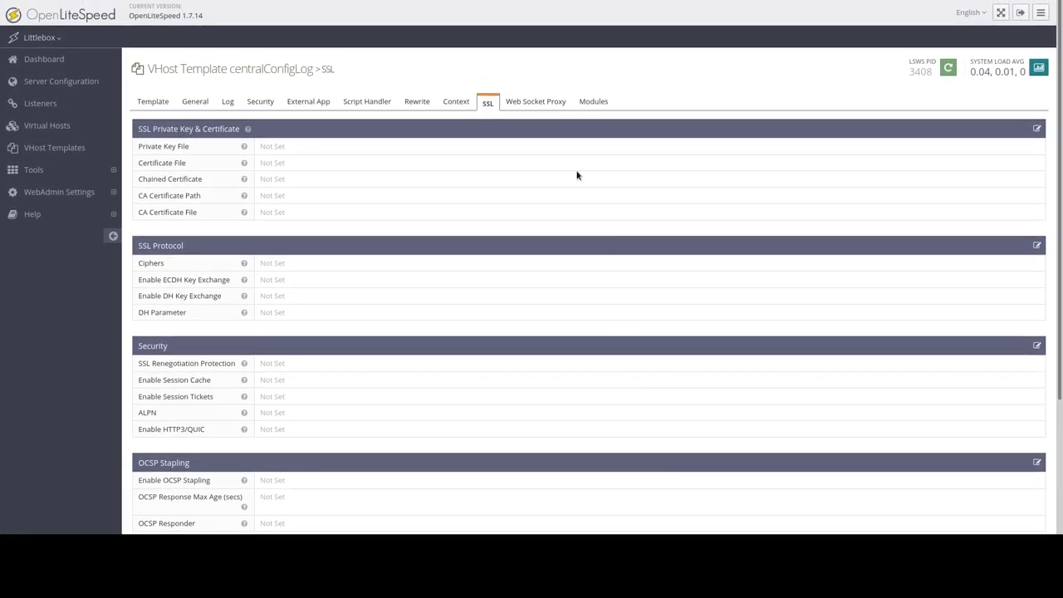
click(538, 103)
click(595, 102)
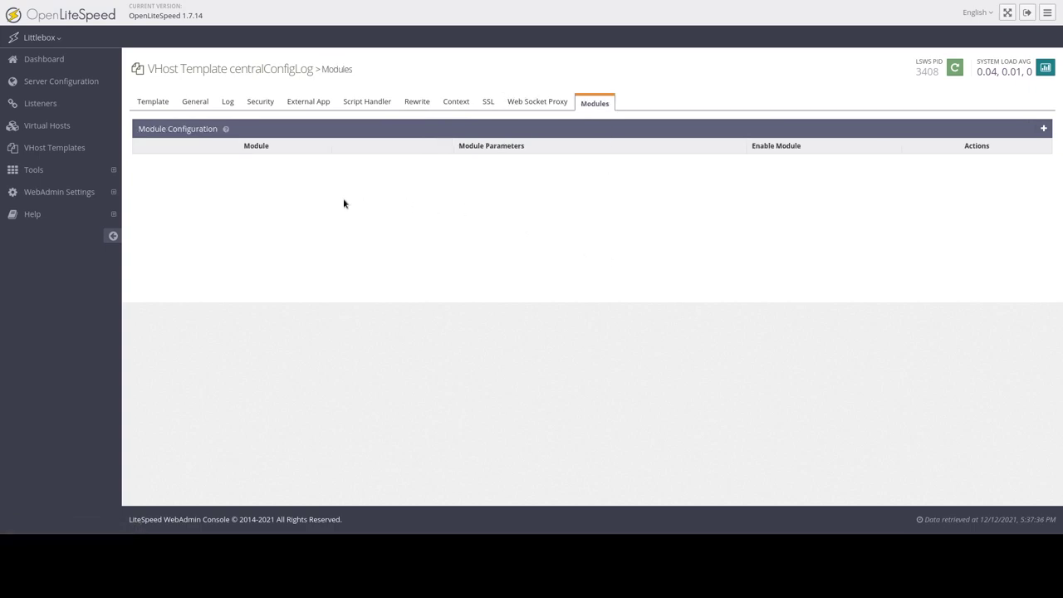
Step: Show the server log viewer's error log and the real-time server statistics
click(67, 179)
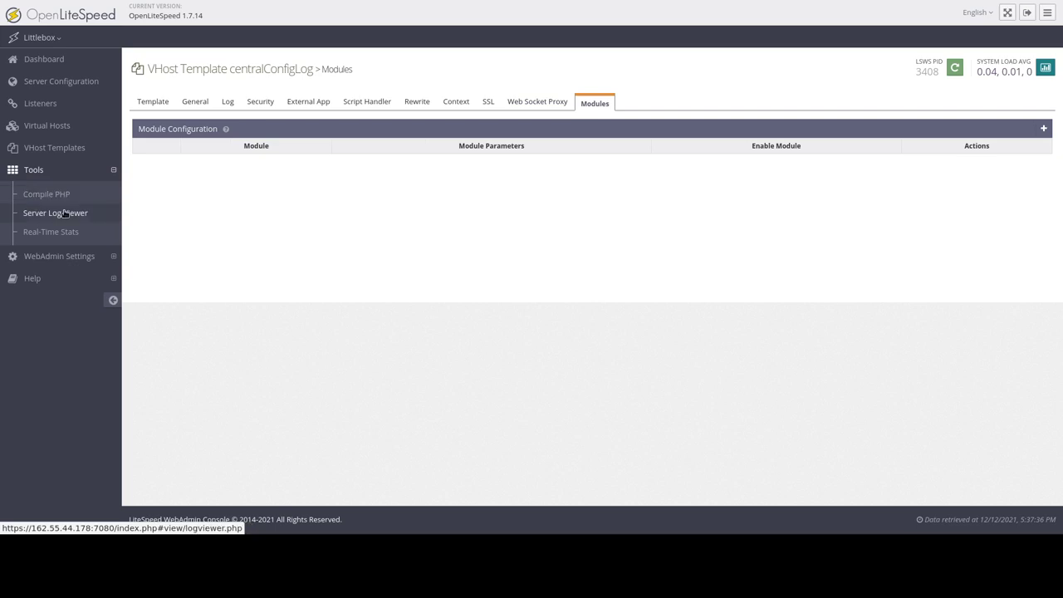
click(64, 214)
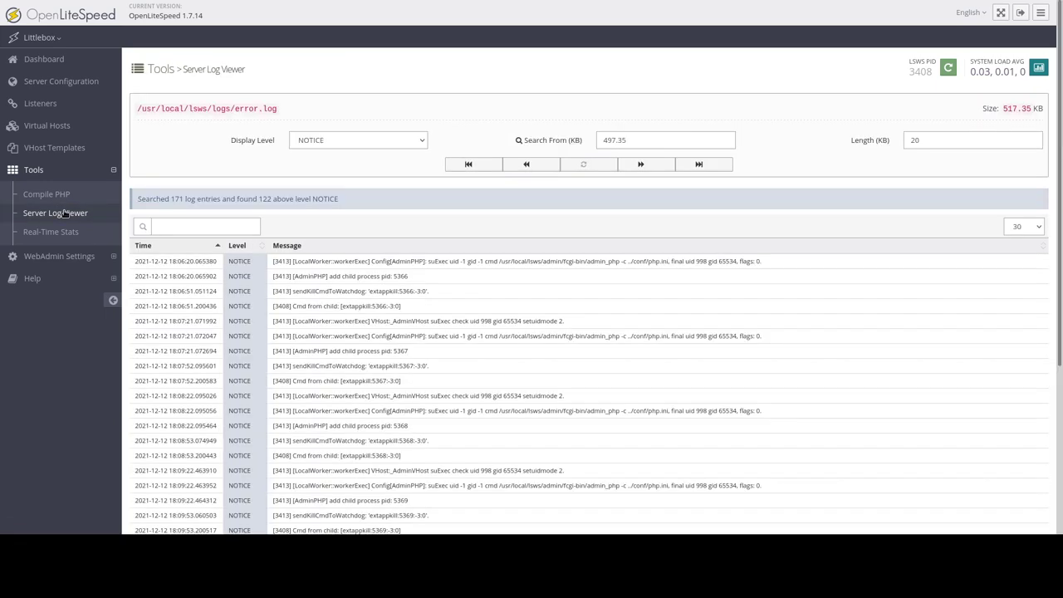
click(66, 232)
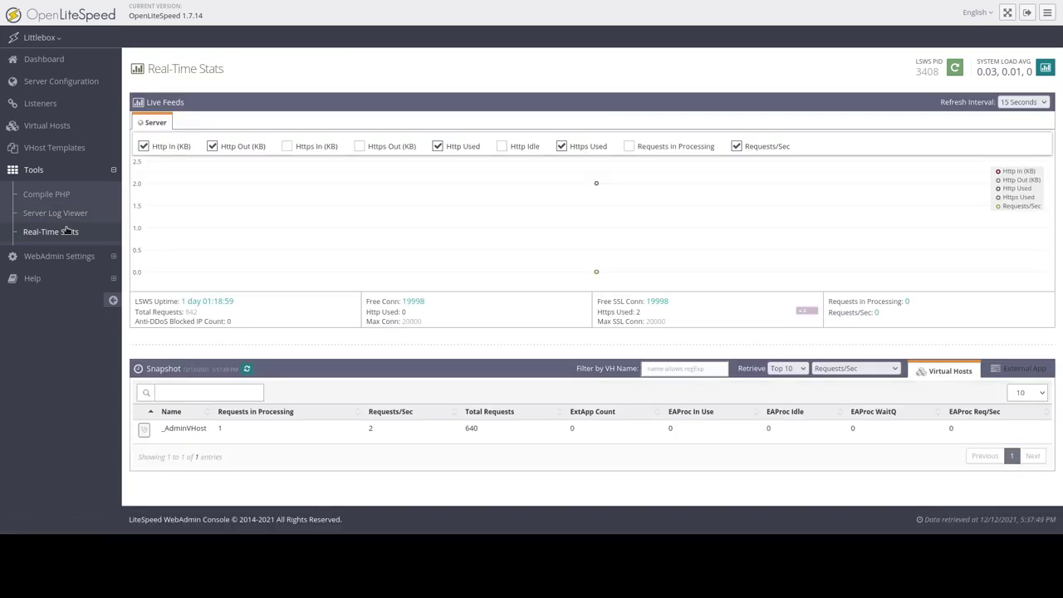
Step: Review the general WebAdmin settings and open the admin console user's record for editing
click(56, 256)
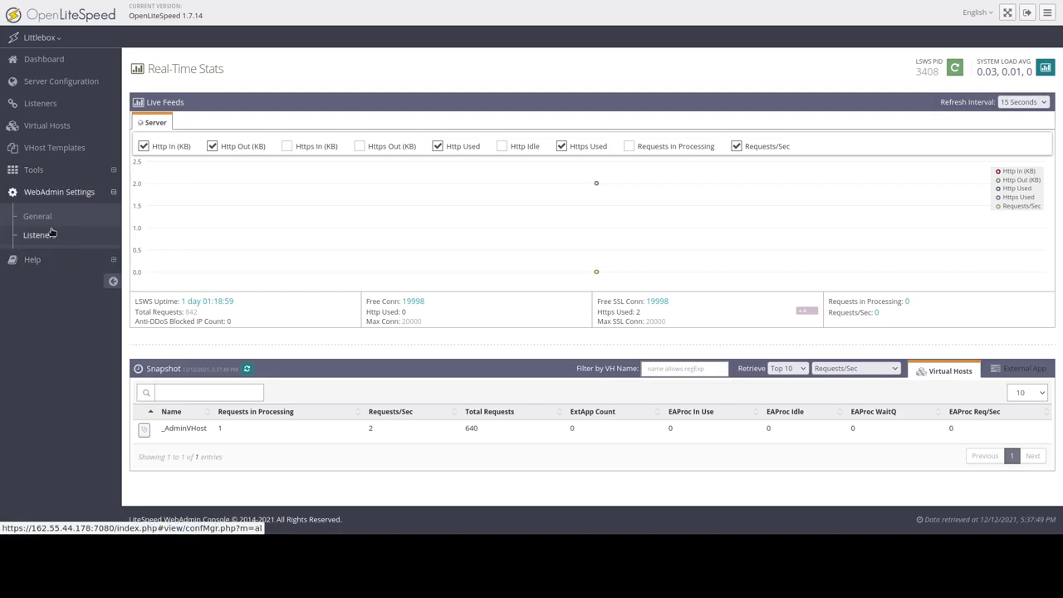
click(45, 222)
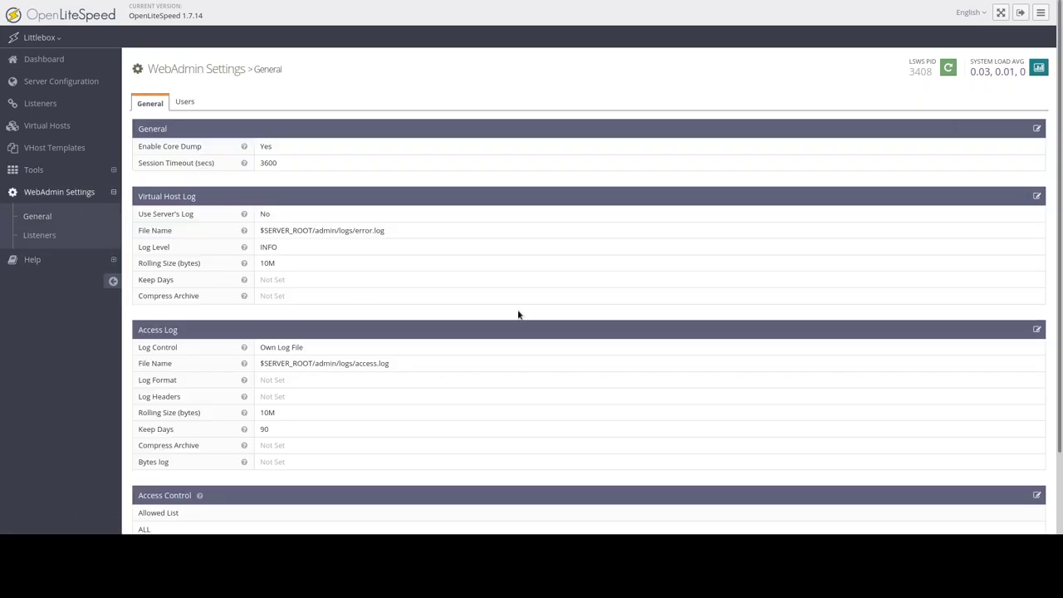
scroll(519, 311, down, 2)
scroll(519, 312, up, 2)
click(185, 103)
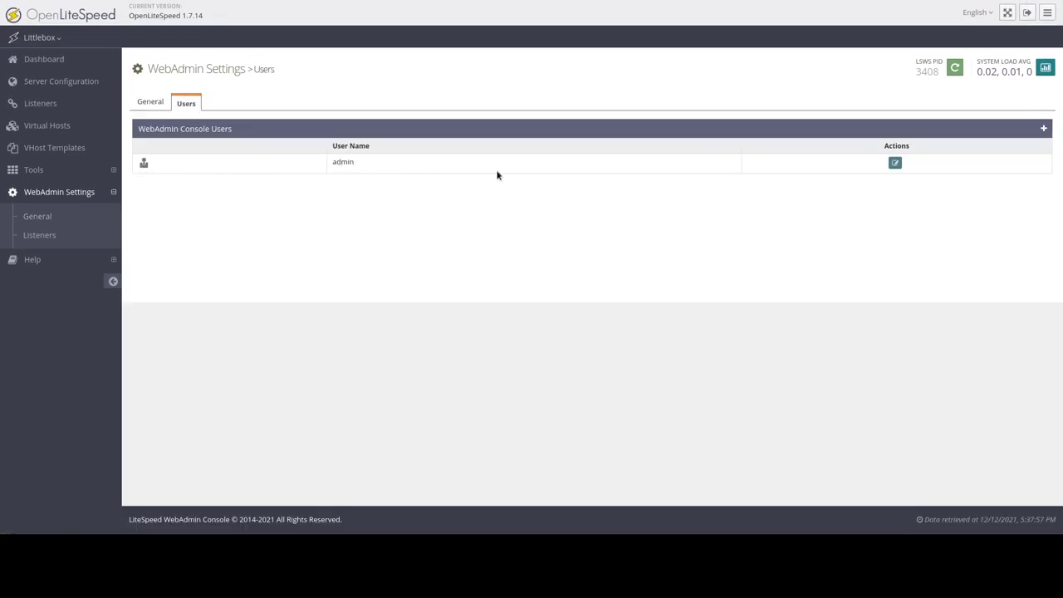
click(895, 163)
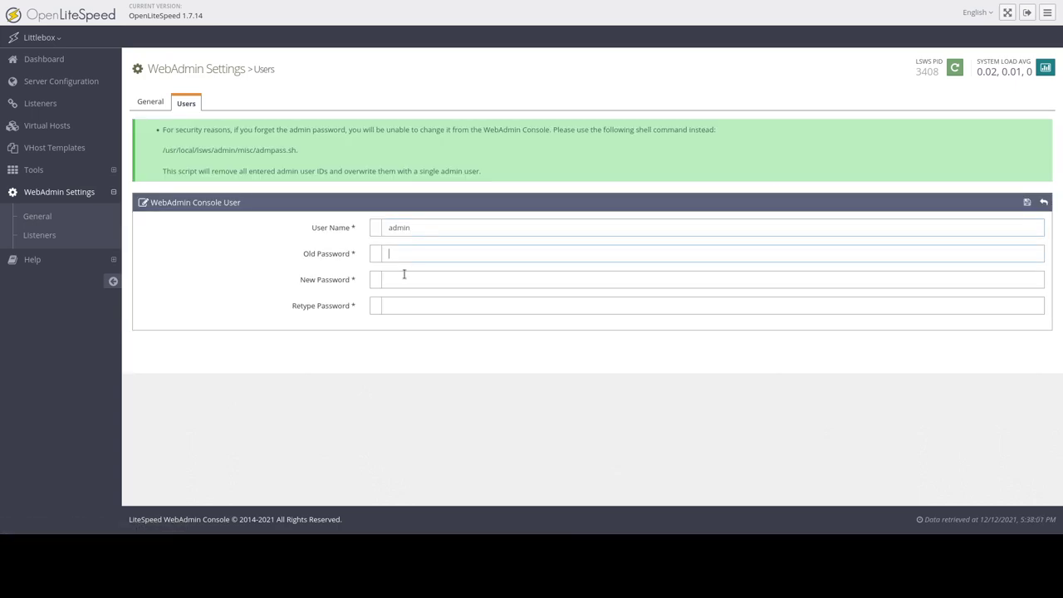
click(383, 305)
Step: Open the WebAdmin listener adminListener and look through its address and SSL settings
click(41, 237)
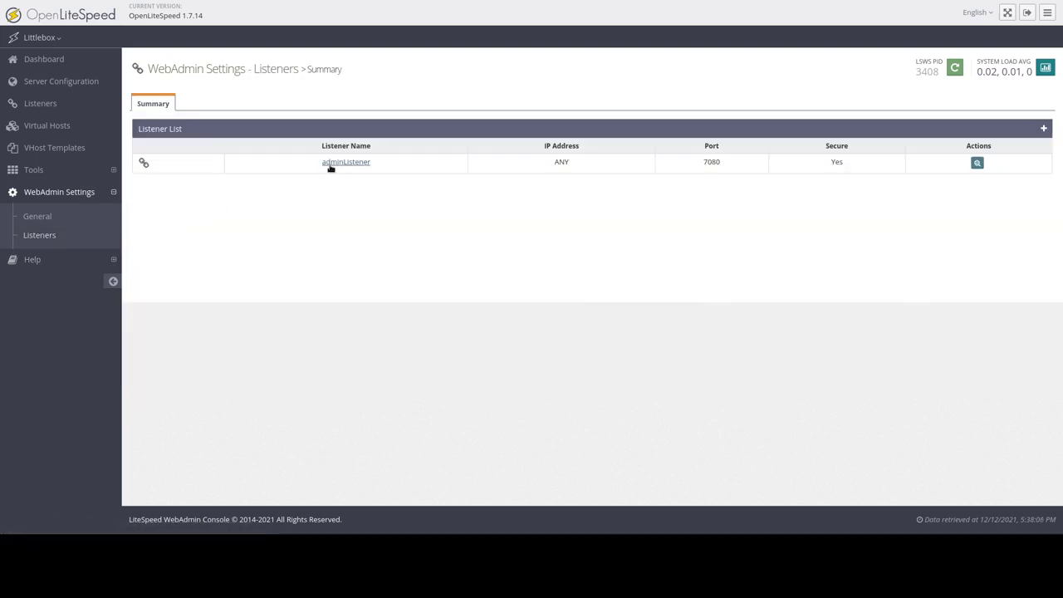
click(340, 162)
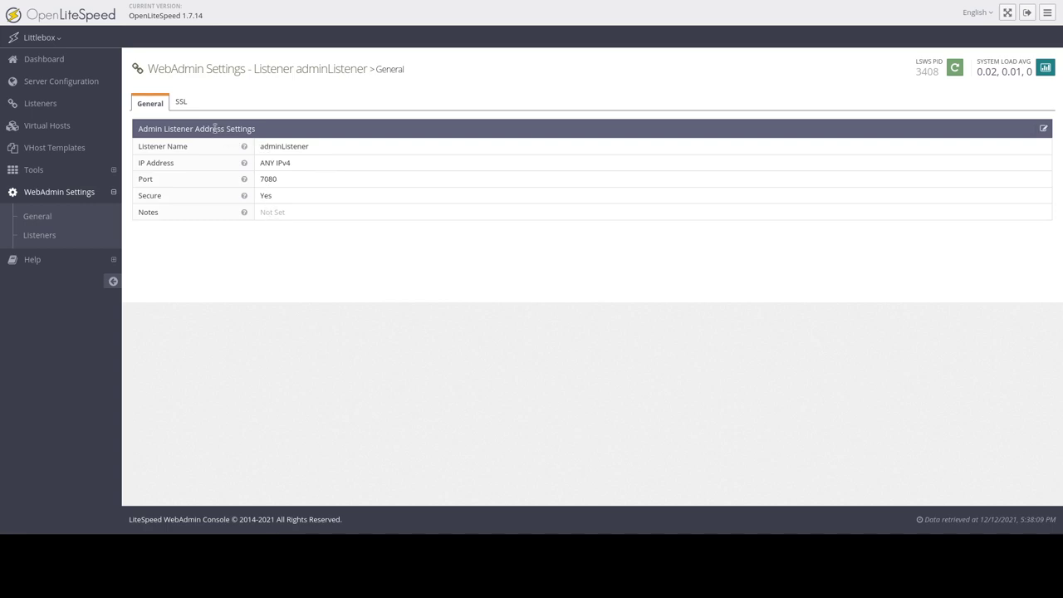
click(183, 102)
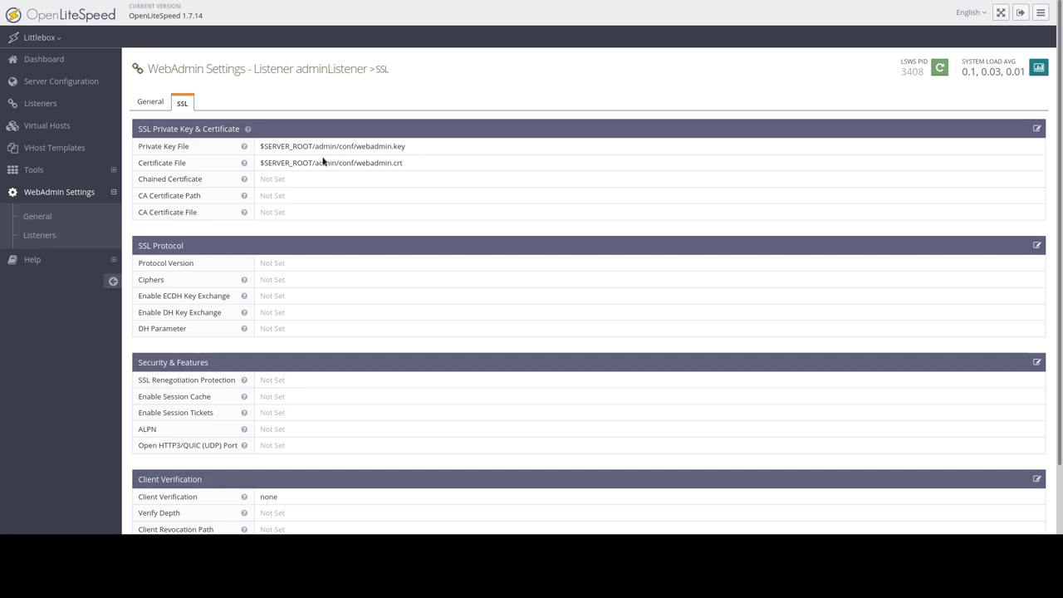
scroll(392, 322, down, 2)
scroll(392, 323, up, 2)
Step: View the OpenLiteSpeed users' manual from the help resources and return to the WebAdmin console
click(56, 253)
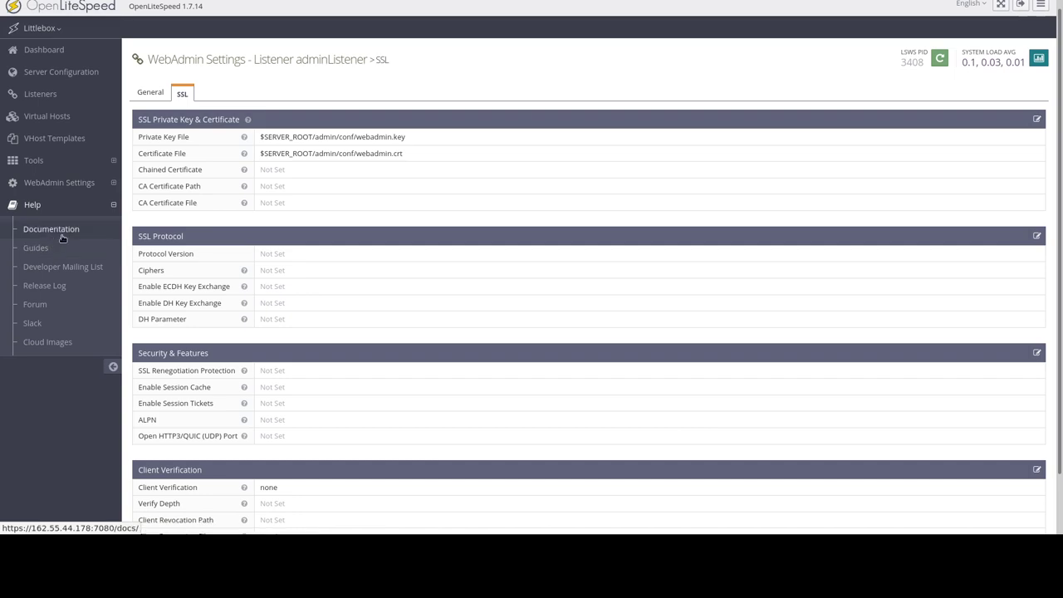
click(61, 238)
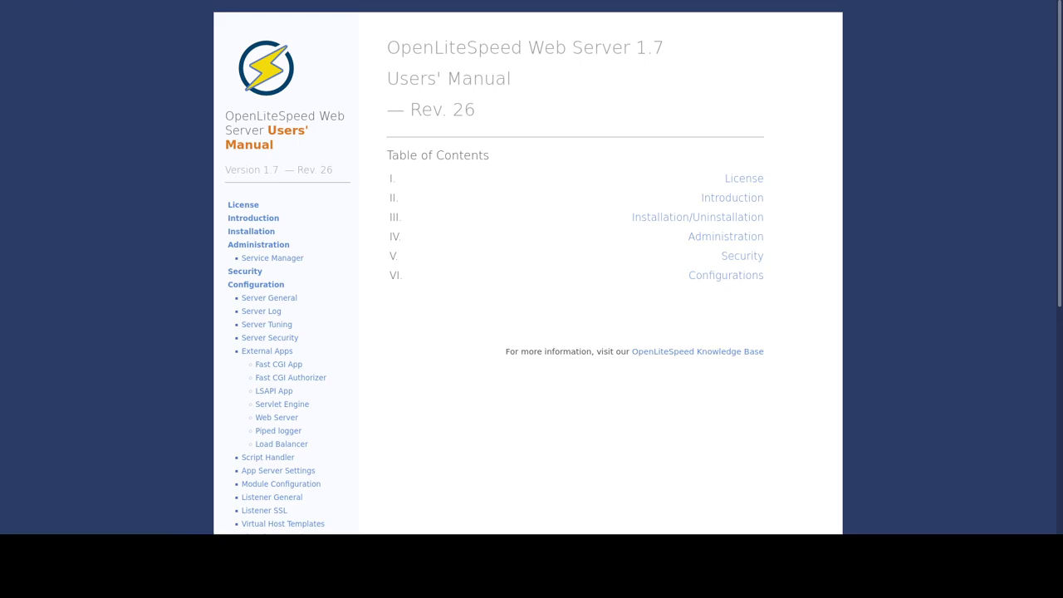
key(ctrl+w)
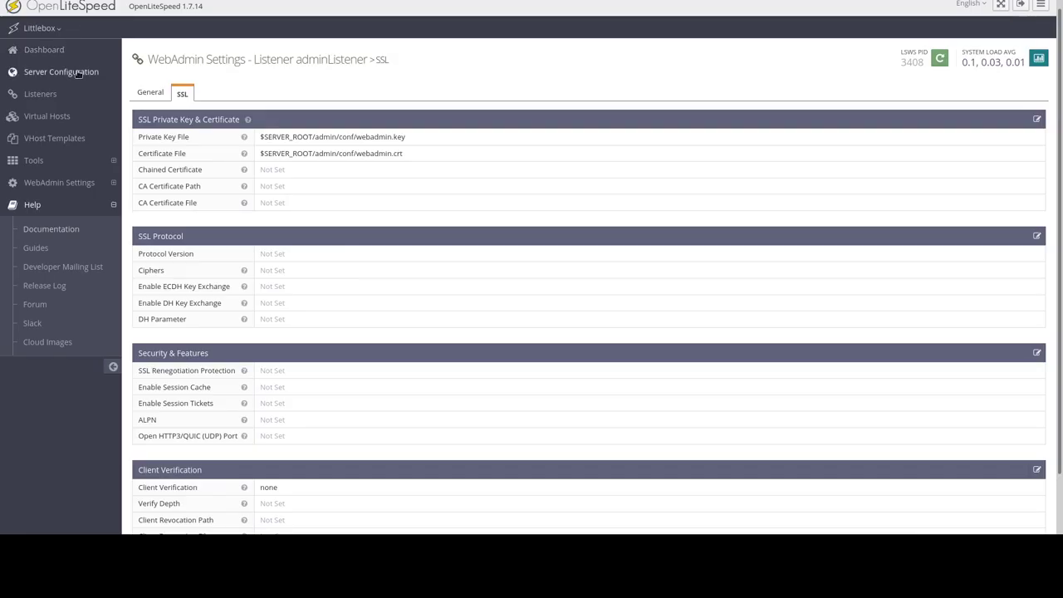
key(ctrl+Tab)
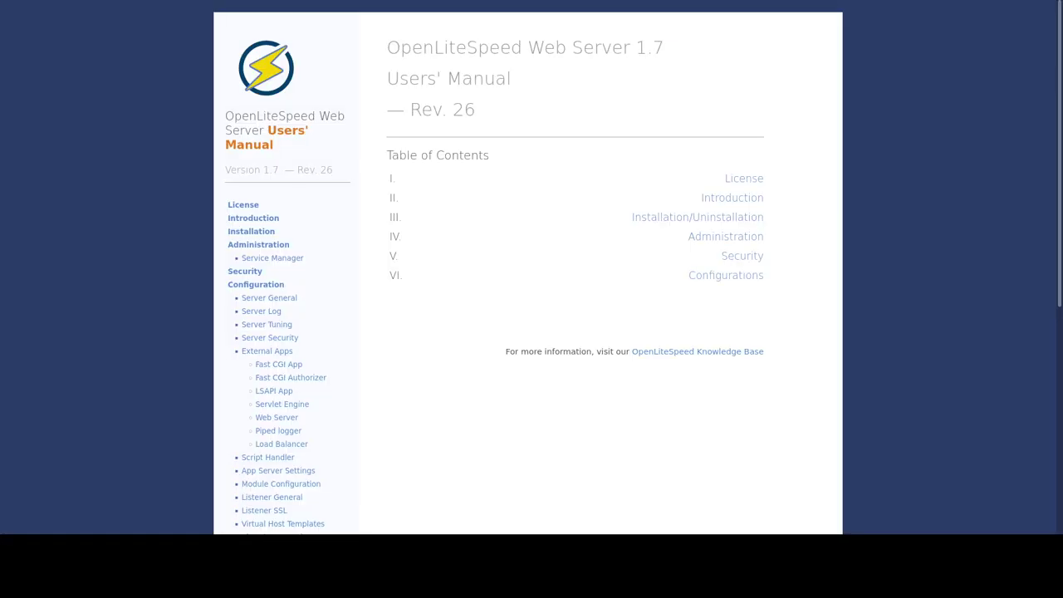
key(ctrl+Tab)
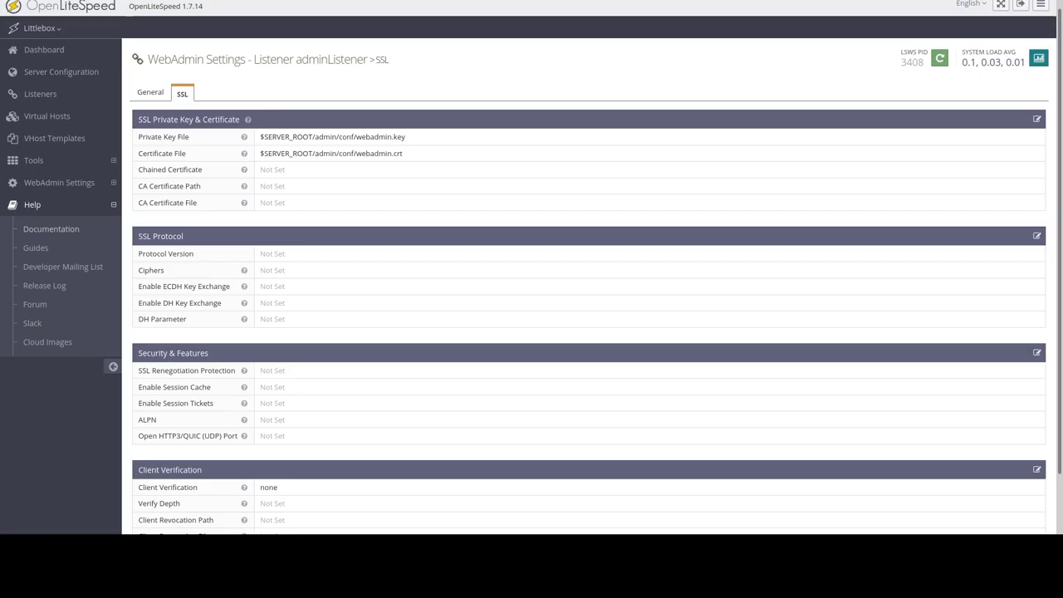